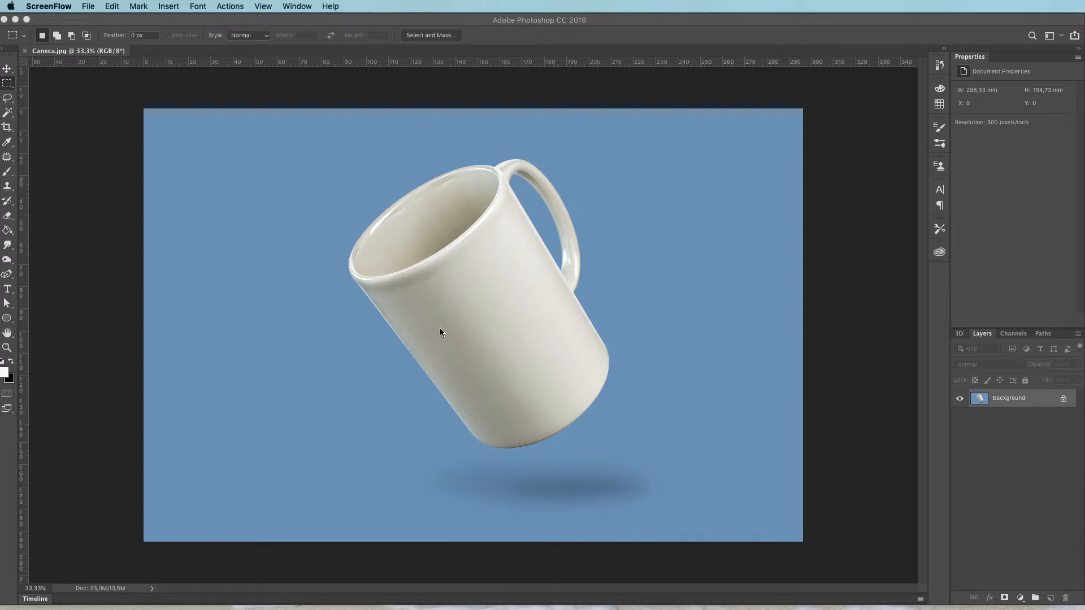
Select the mug automatically with the Subject selection command.
click(315, 301)
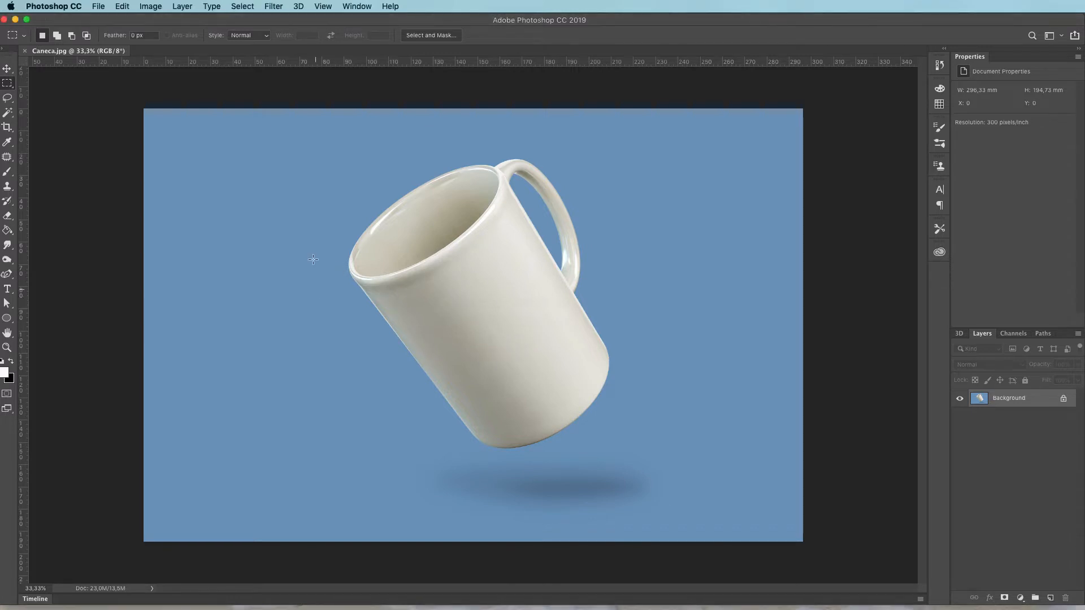
click(243, 7)
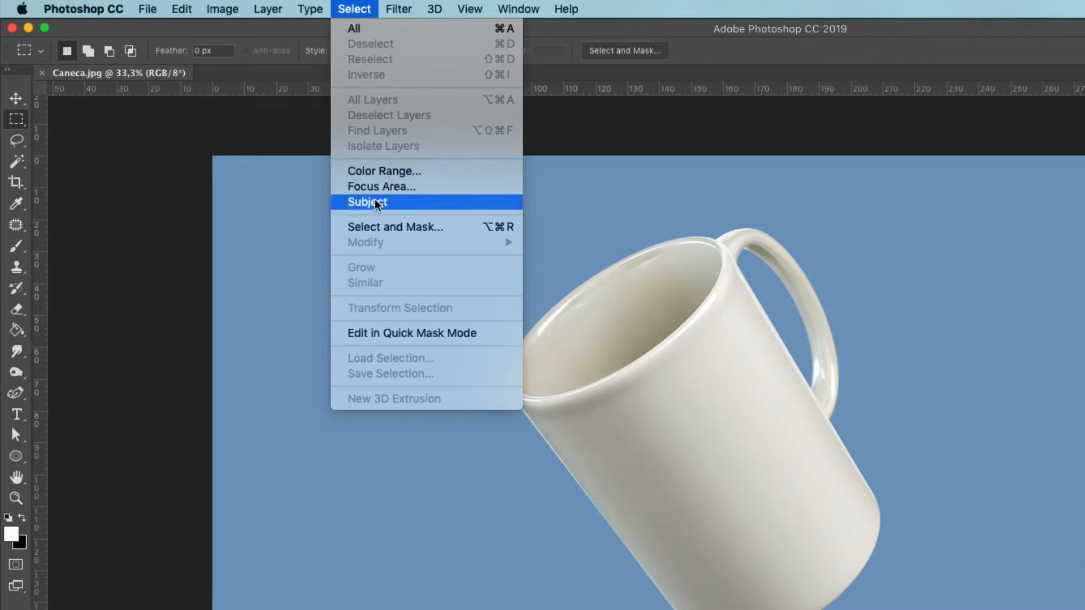
click(411, 203)
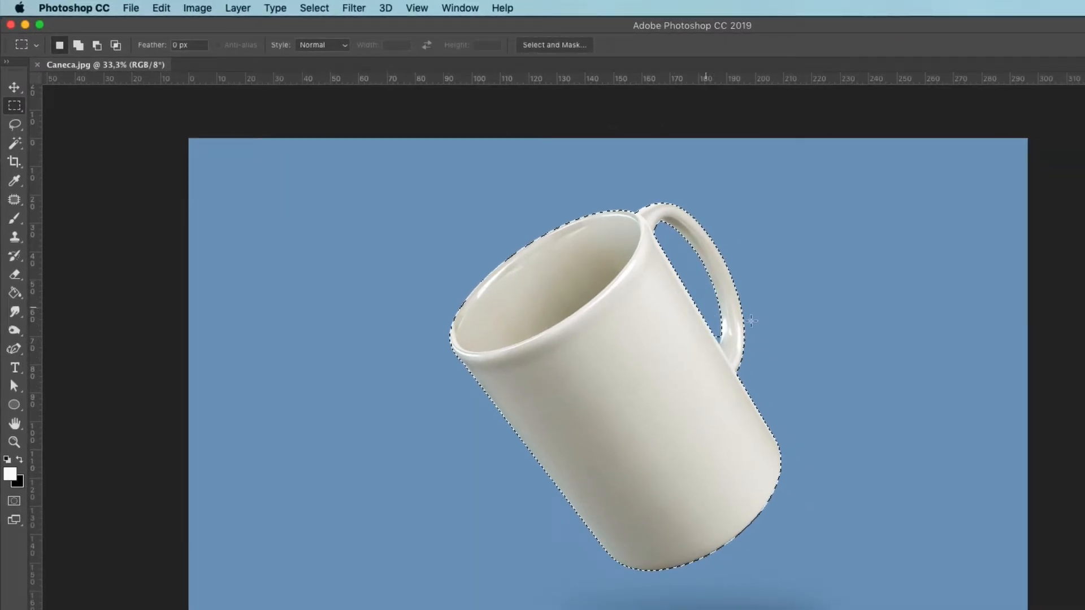
Subtract the leftover blue background patch at the lower inner corner of the handle from the selection with the Magic Wand.
key(super+plus)
key(super+plus)
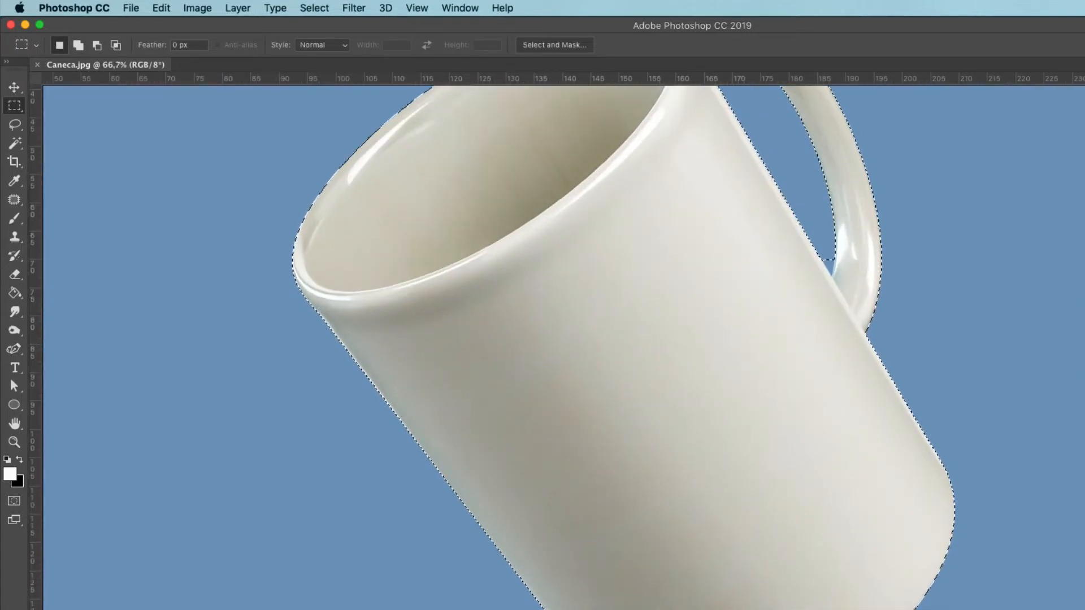
scroll(838, 344, up, 3)
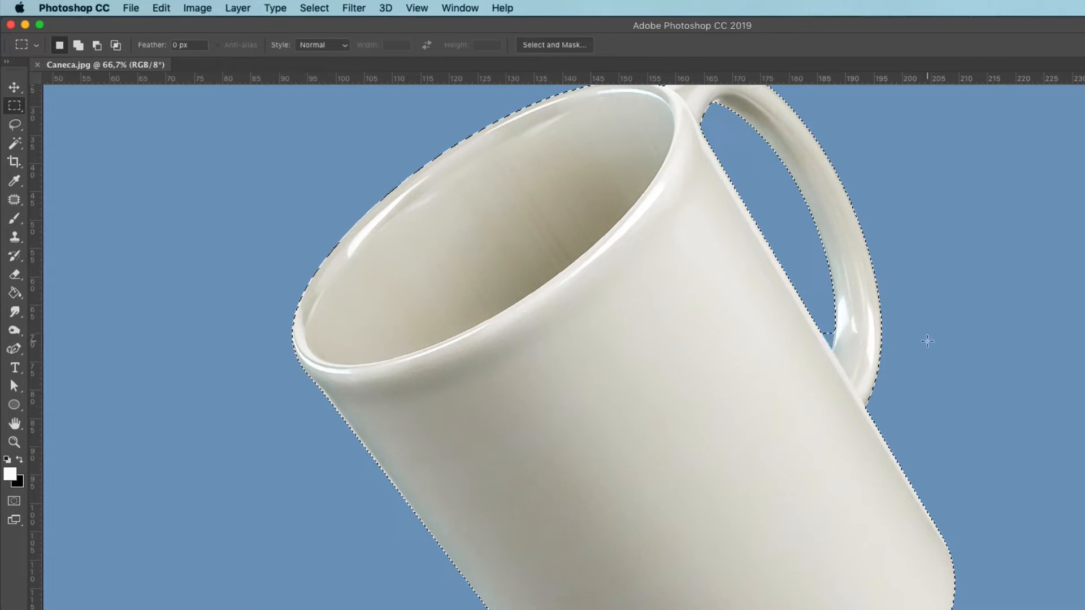
key(super+plus)
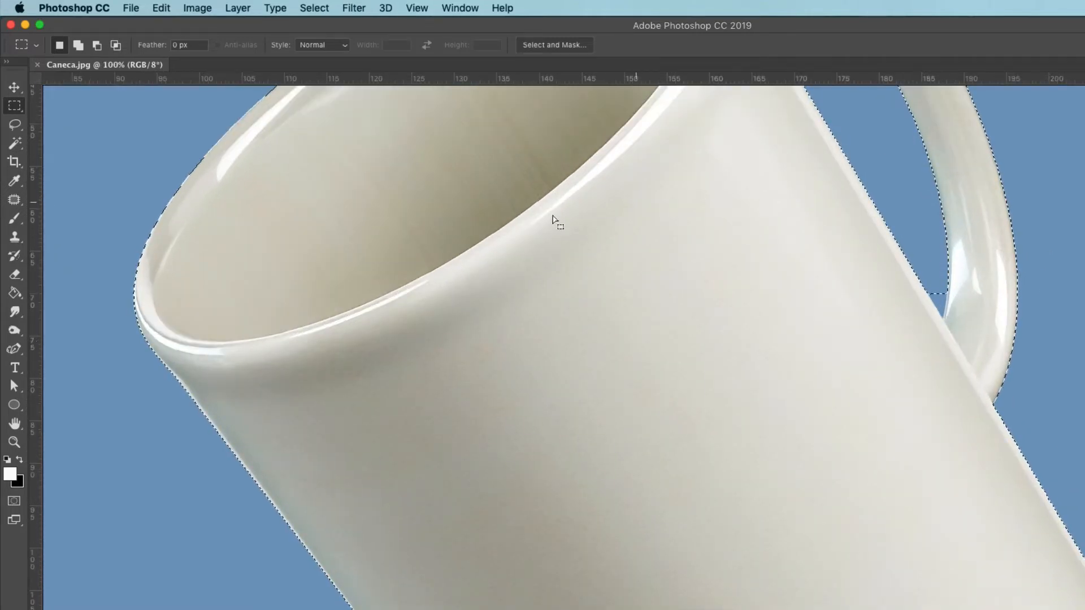
click(14, 143)
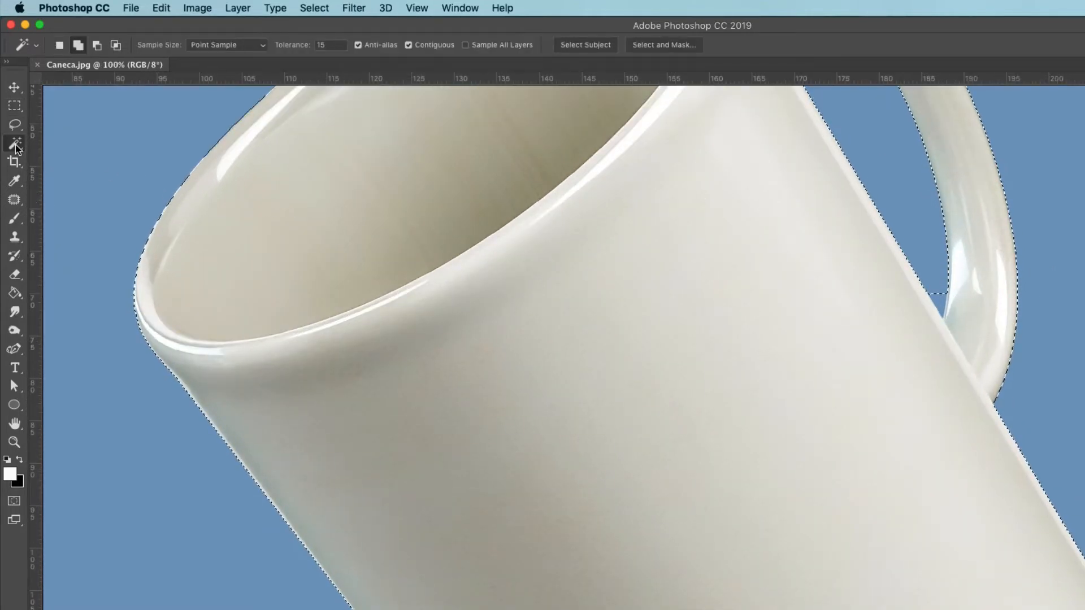
click(79, 155)
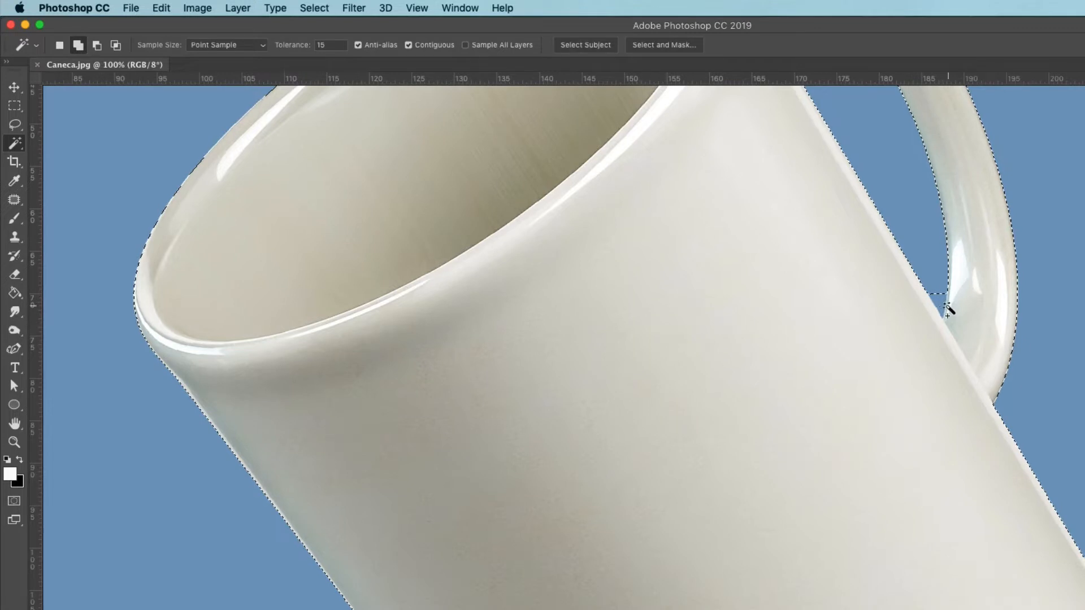
key(alt)
key(super+minus)
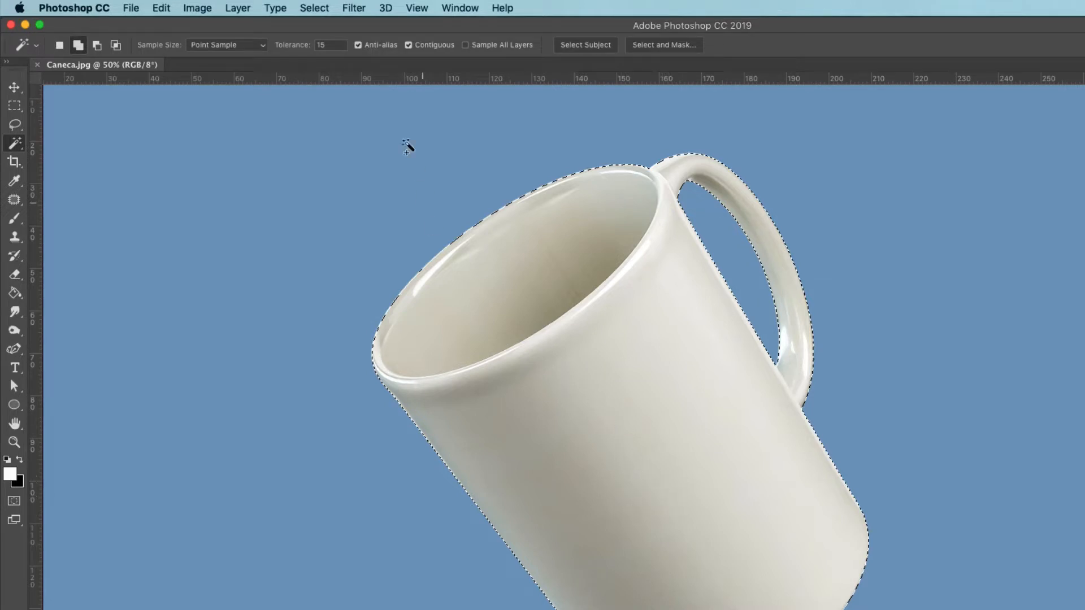
Save the mug selection as a new channel named "Caneca_inteira".
click(313, 8)
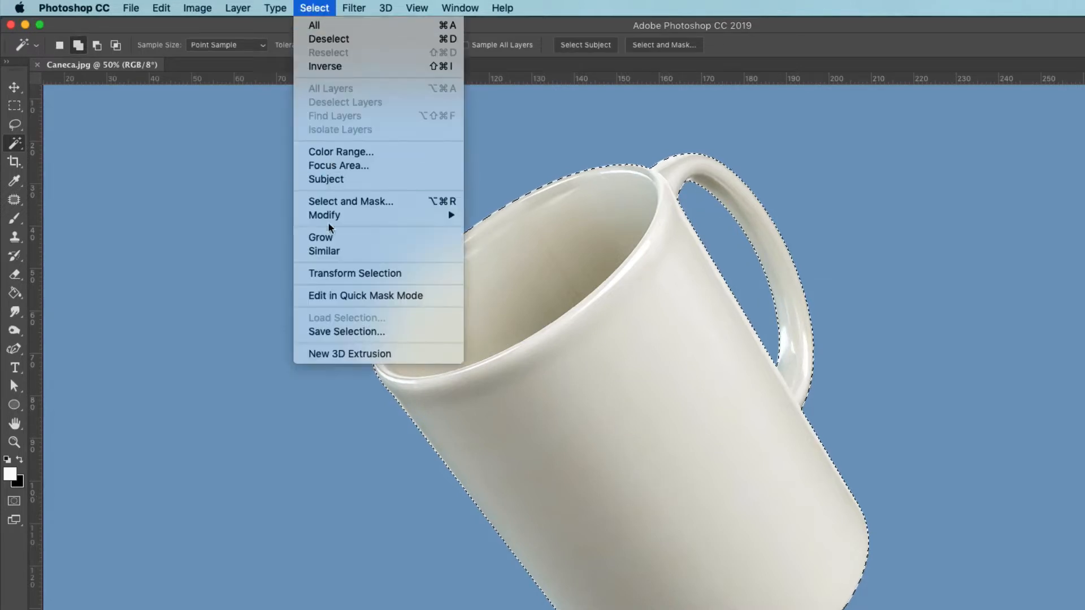
click(386, 337)
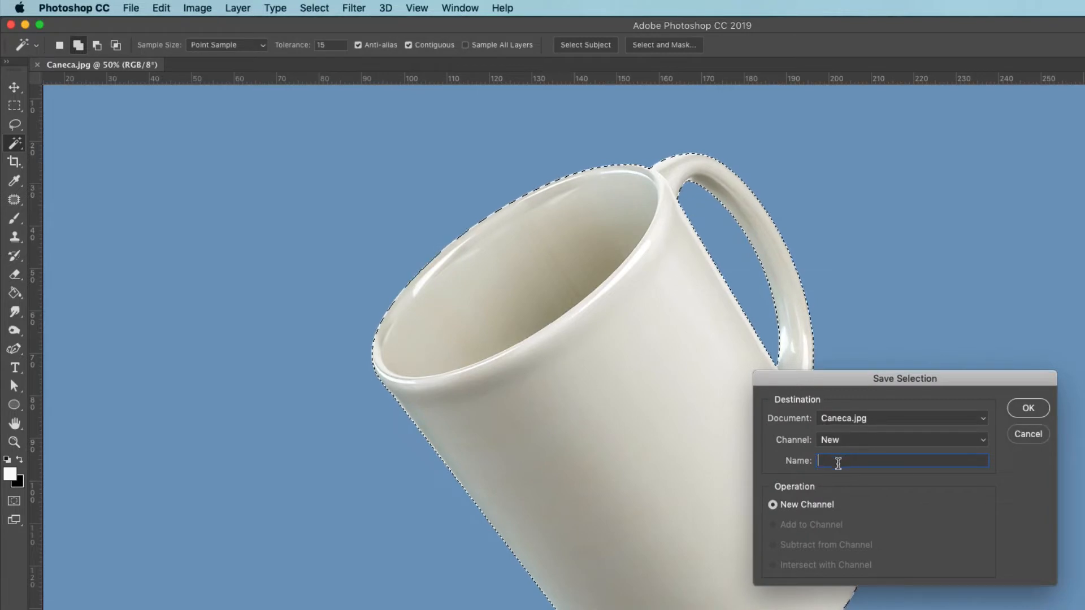
text(Caneca_inteira)
click(1029, 407)
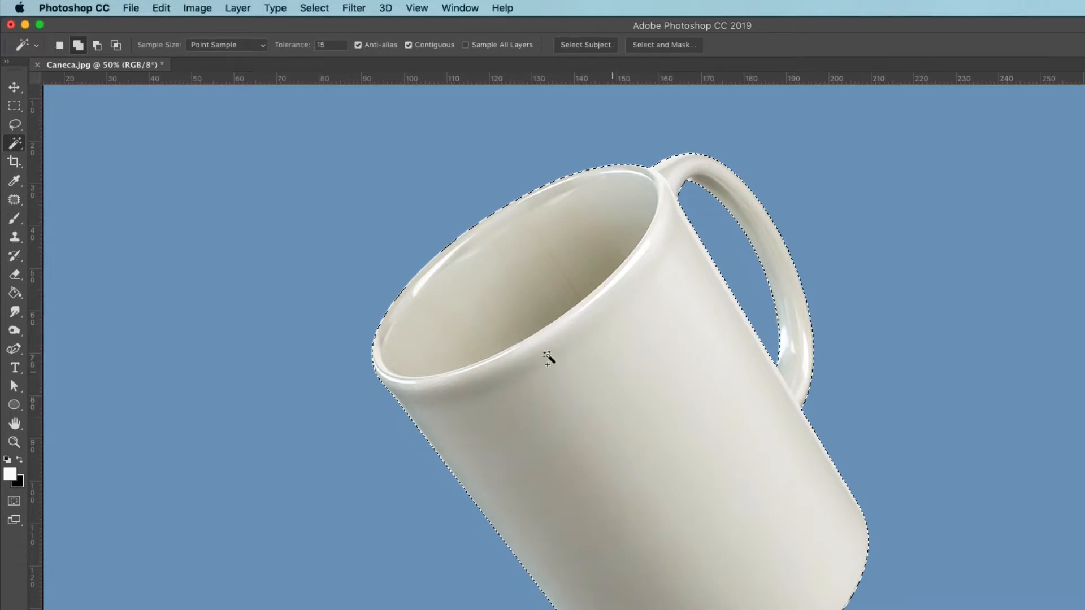
Clear the mug selection and draw a small freehand Lasso selection on the blue background beside the mug.
click(14, 105)
click(240, 235)
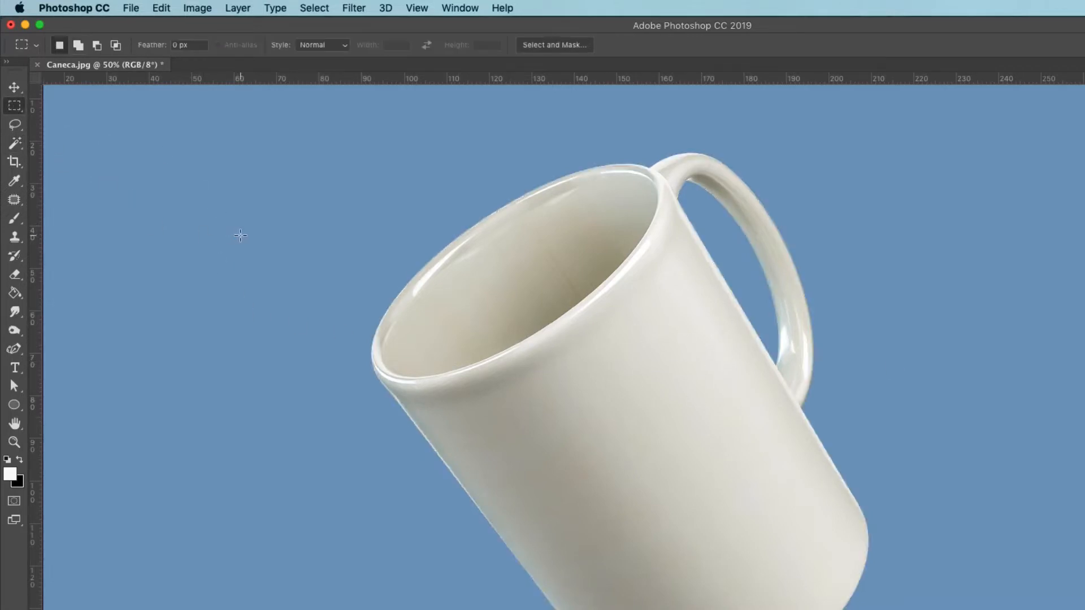
click(14, 125)
mouse_move(257, 231)
mouse_down()
mouse_move(291, 247)
mouse_move(271, 247)
mouse_up()
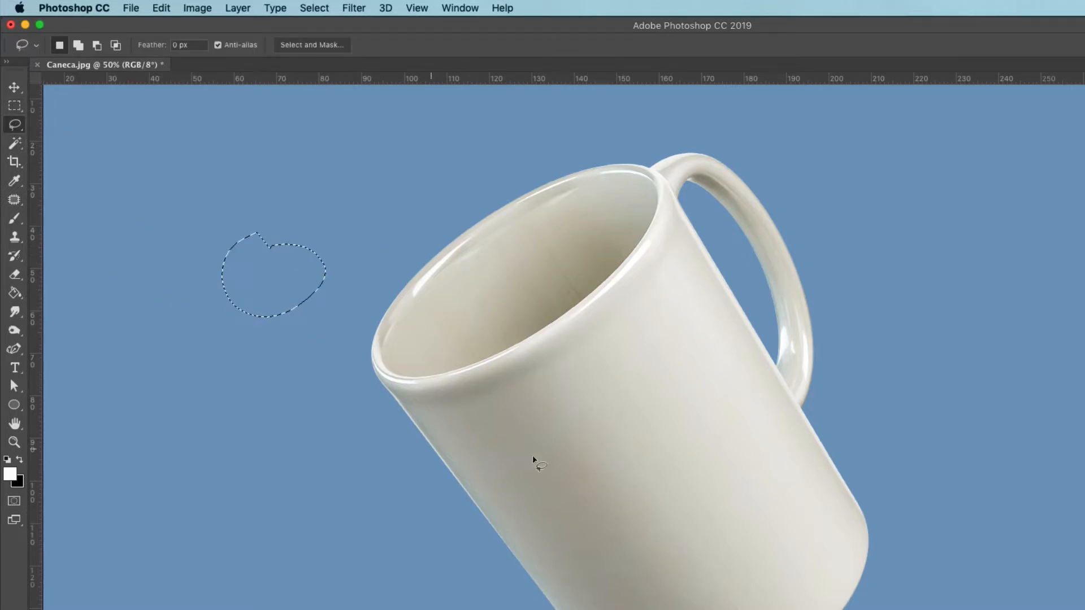
Load the saved "Caneca_inteira" channel as a new selection.
click(312, 9)
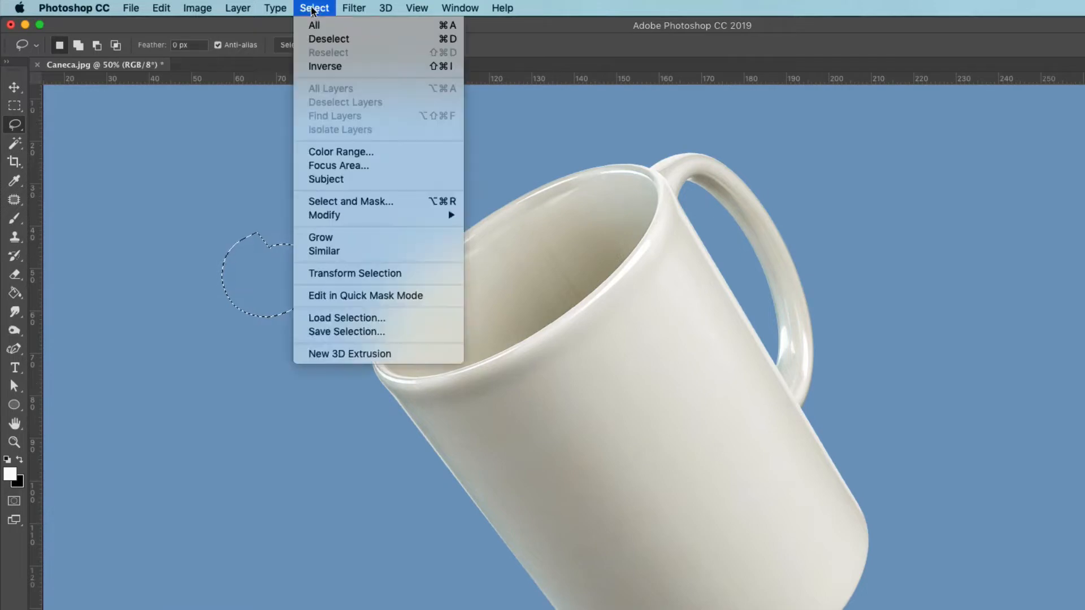
click(355, 320)
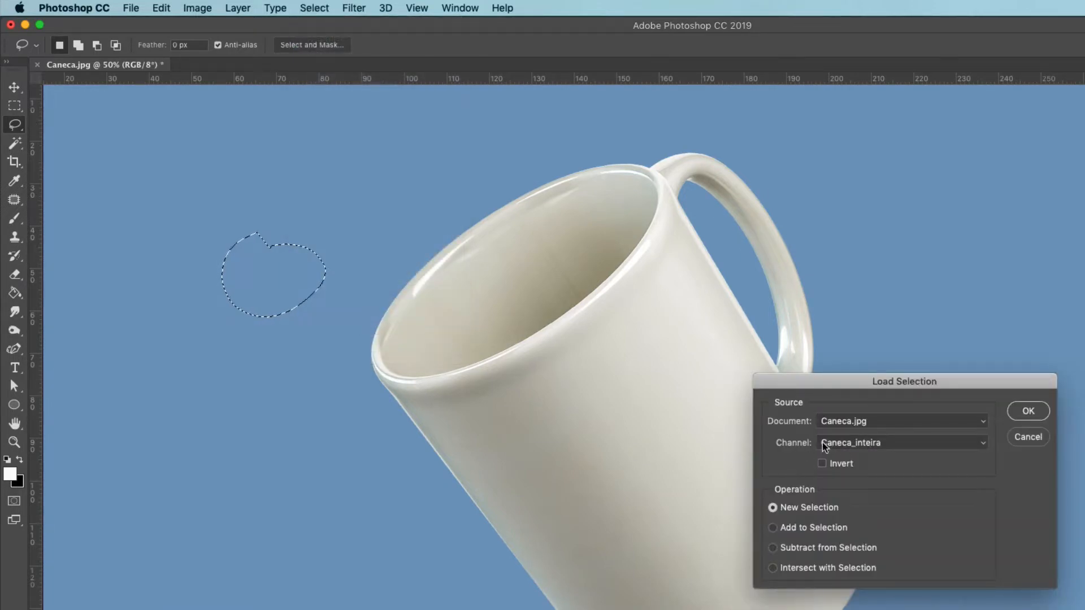
click(1033, 413)
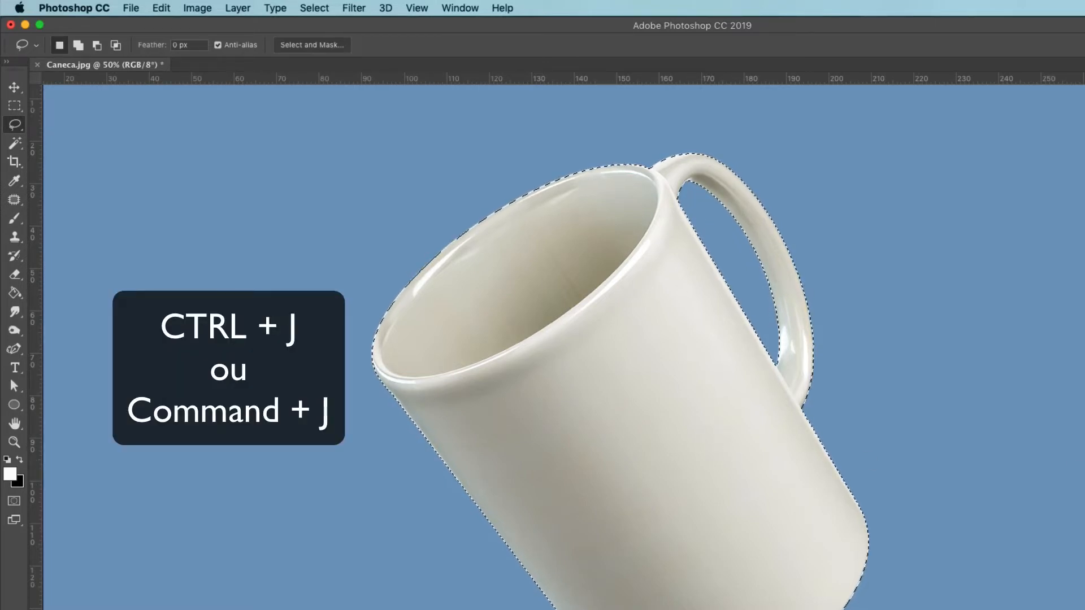
Copy the selected mug onto its own layer and hide the Background layer.
key(super+j)
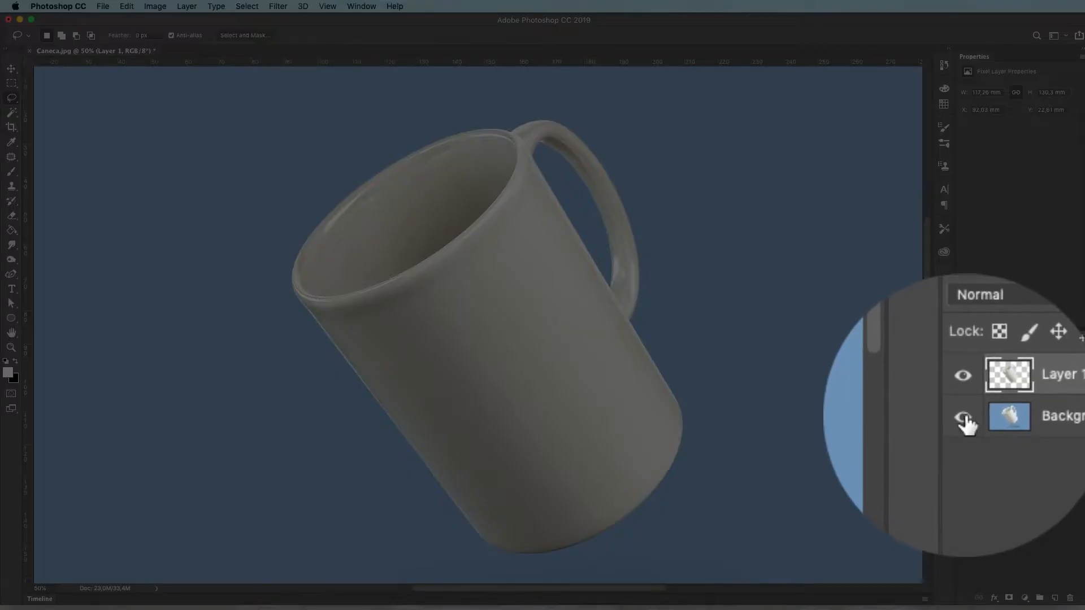
click(964, 415)
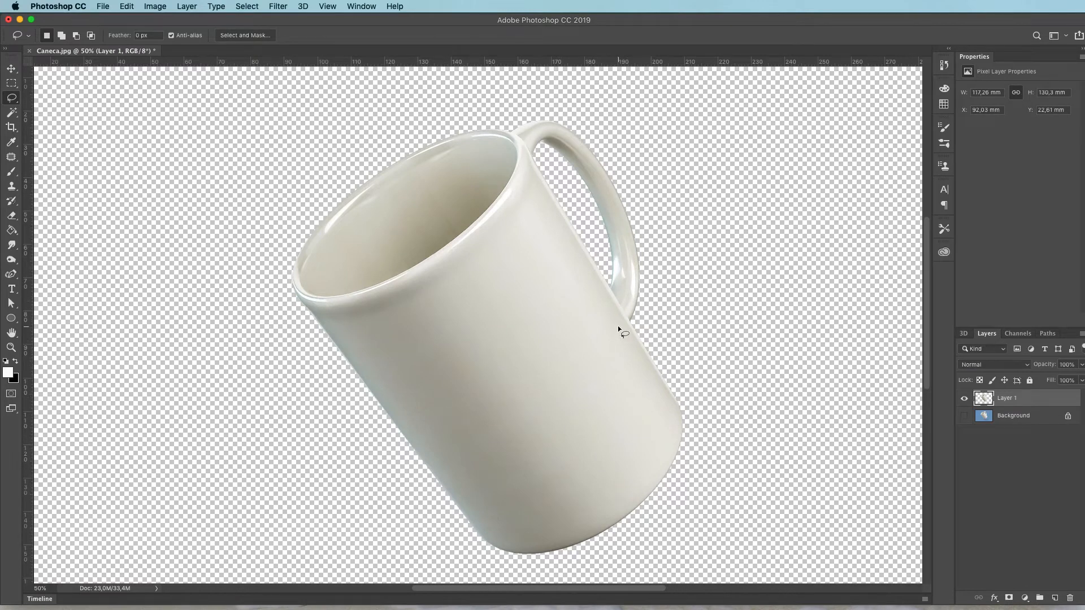
Add a Solid Color fill layer directly above the Background, using a light beige-grey sampled from the mug's body.
key(super+minus)
click(1019, 423)
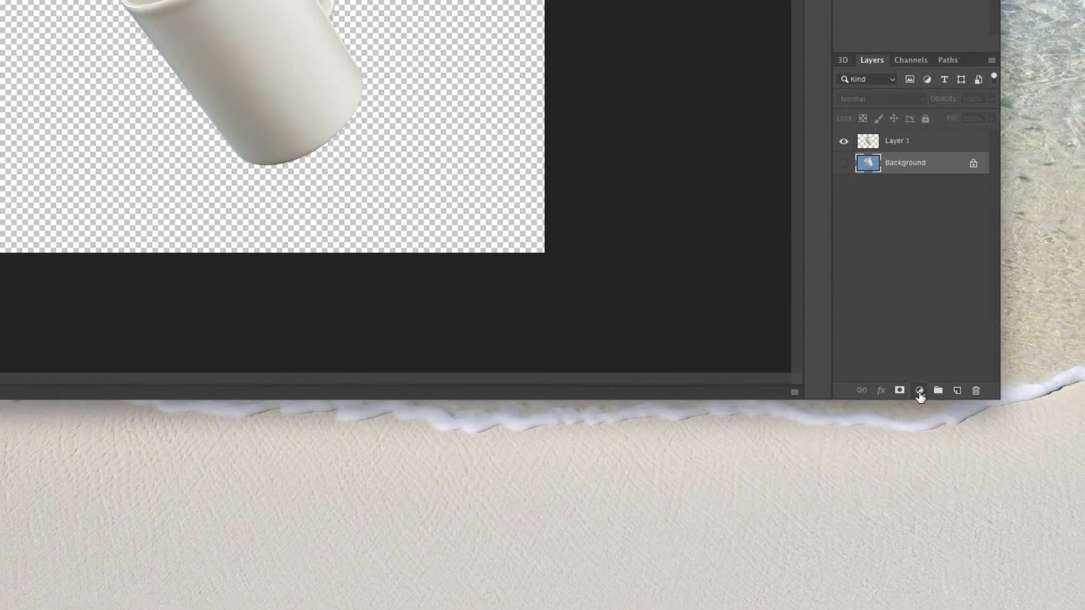
click(920, 391)
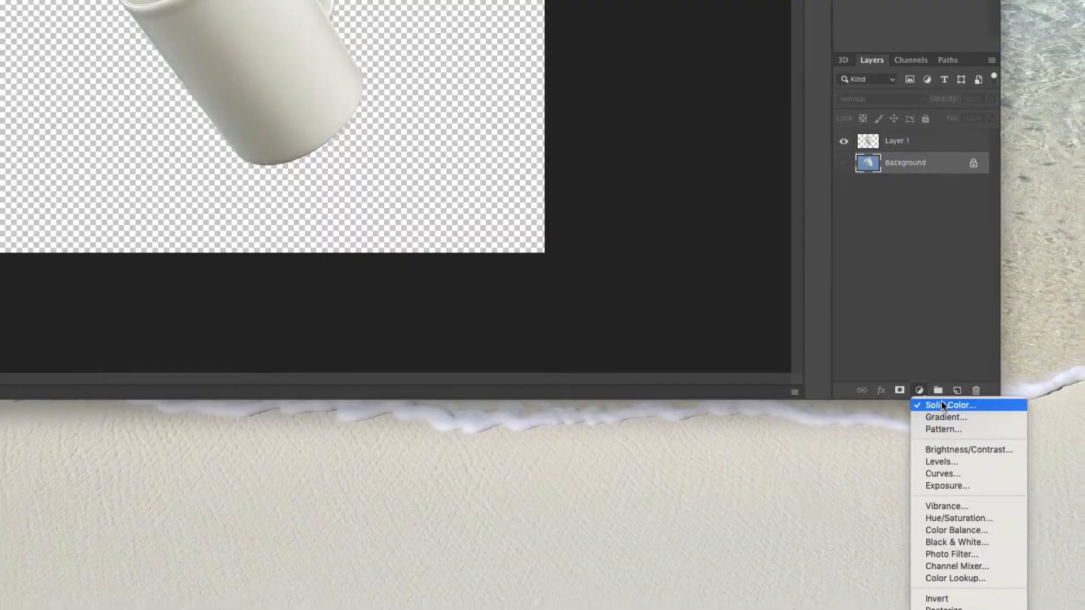
click(941, 404)
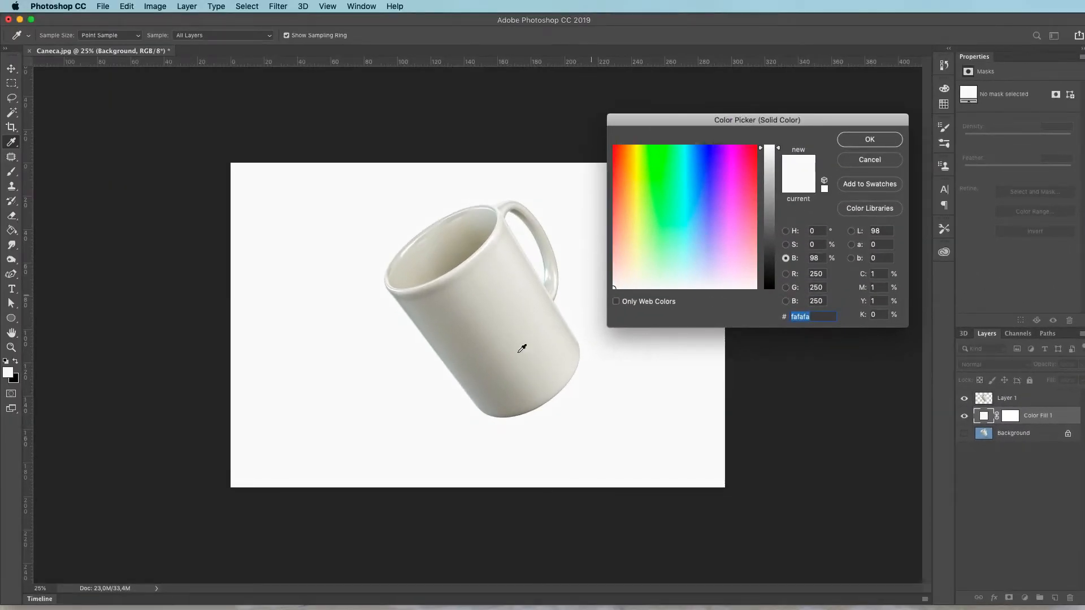
click(458, 327)
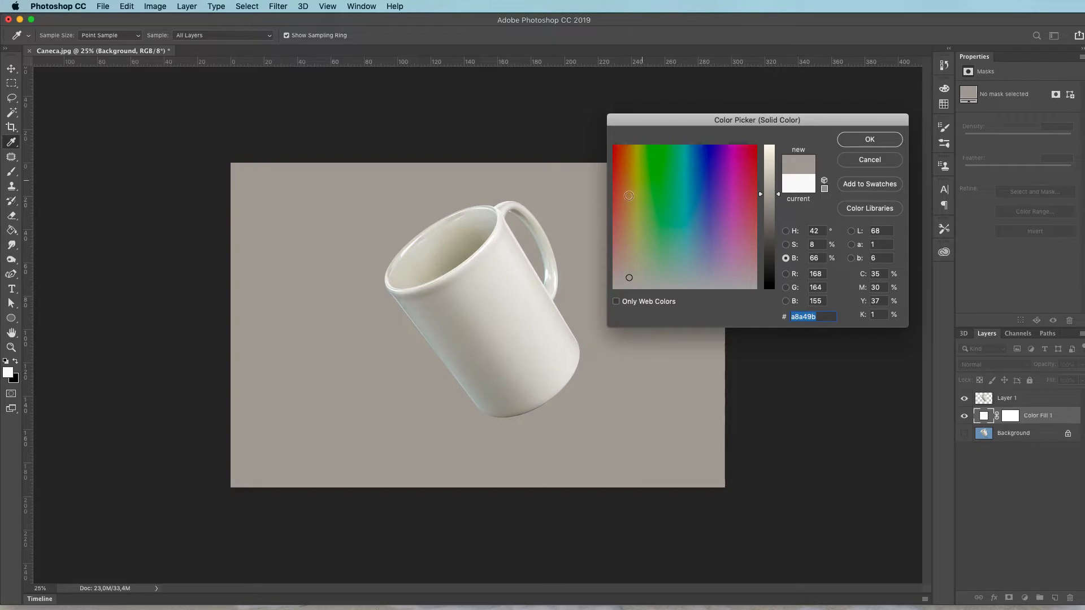
click(491, 286)
click(489, 310)
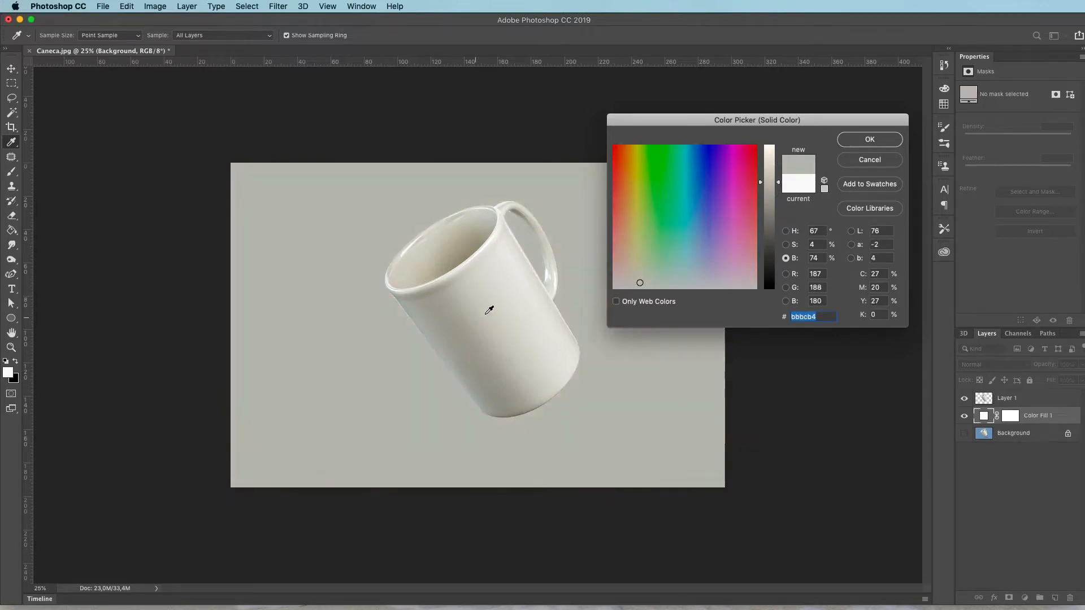
click(501, 295)
key(Return)
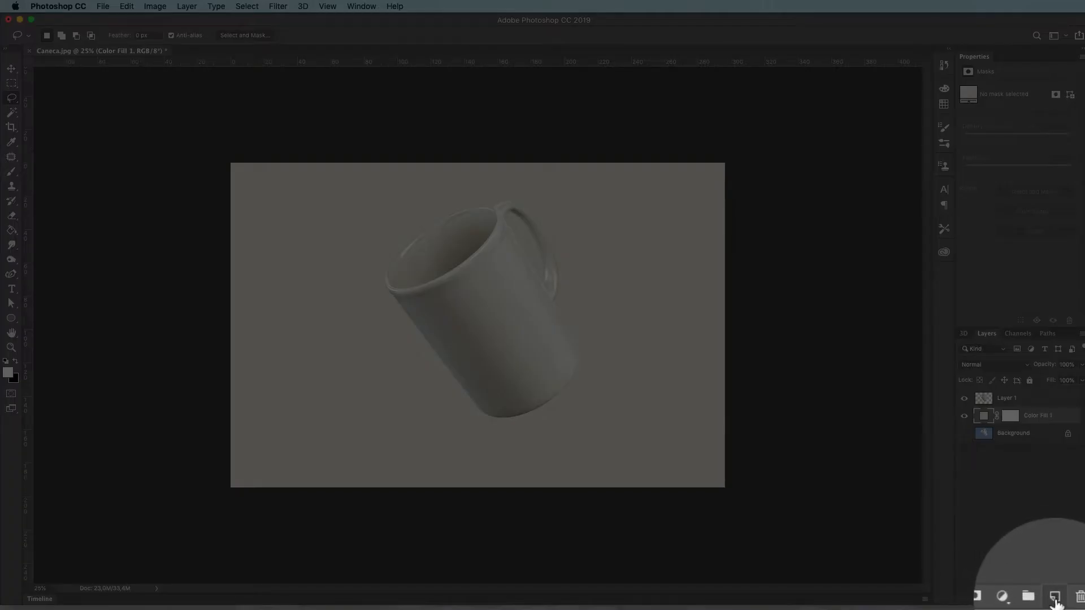
Create an empty layer between the mug and the color fill and prepare a black Brush with a size of 2200.
click(1055, 598)
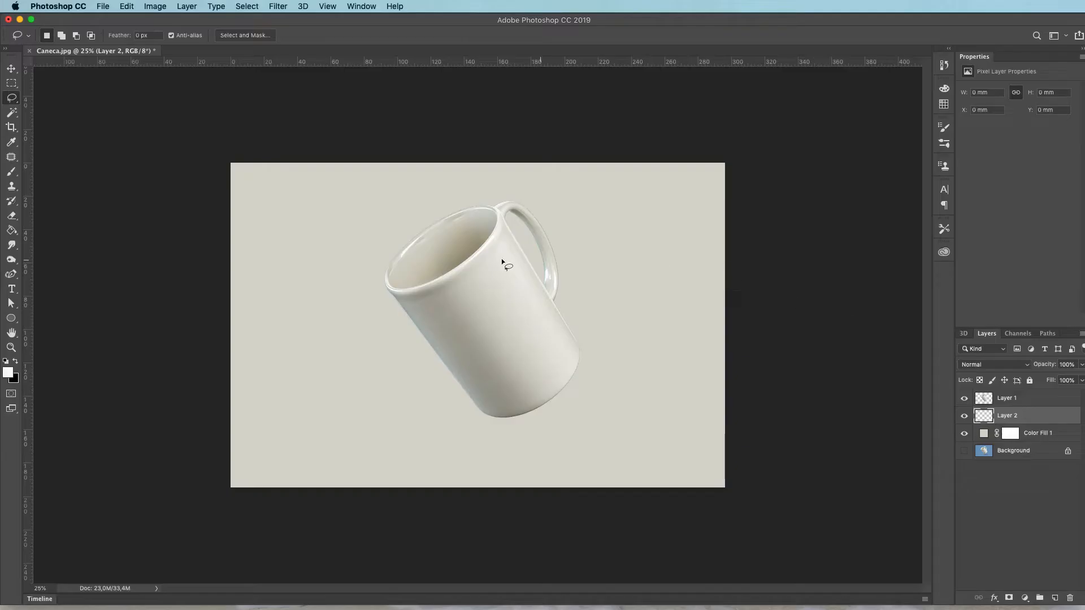
click(8, 174)
key(x)
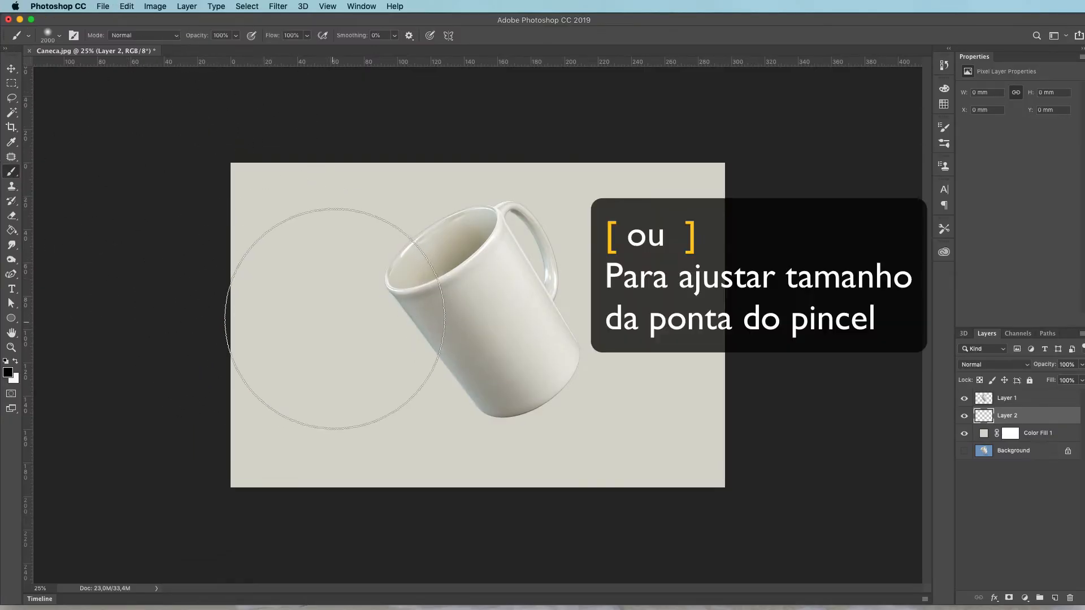
key(bracketleft)
key(bracketleft)
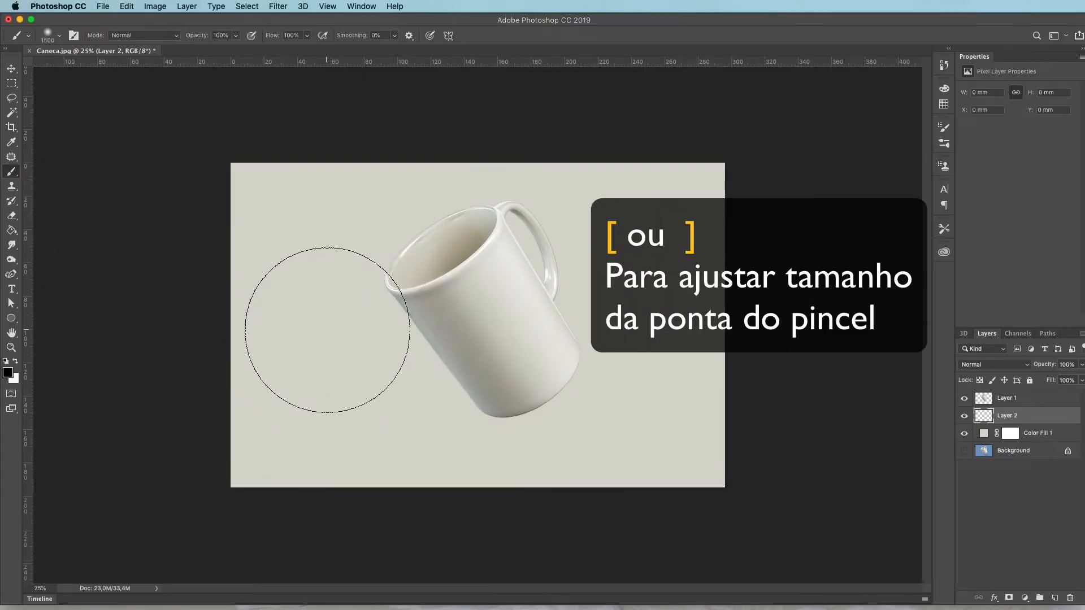
key(bracketright)
key(bracketright)
key(bracketright)
key(bracketright)
key(bracketleft)
key(bracketleft)
key(bracketleft)
key(bracketleft)
key(bracketright)
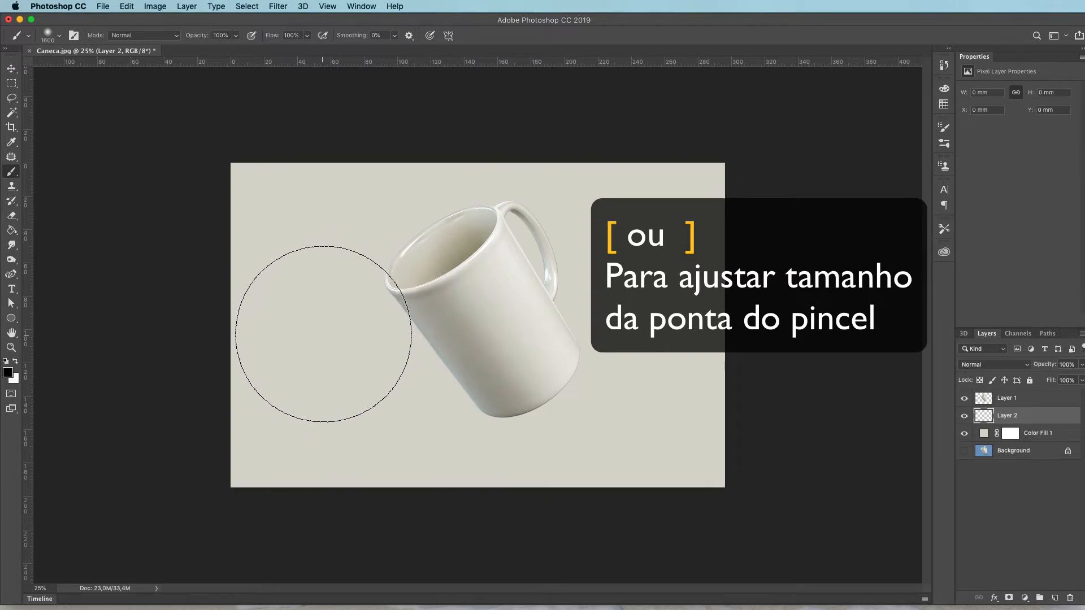
key(bracketright)
key(bracketright)
key(bracketright)
key(bracketright)
key(bracketright)
key(bracketright)
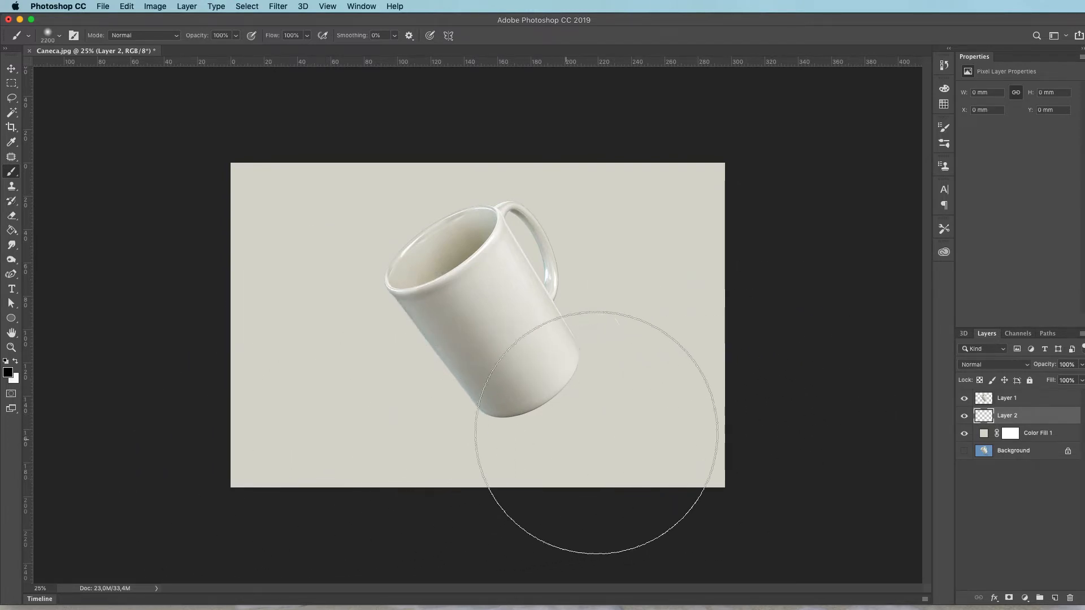
Paint black across the lower half of the backdrop and set that layer's blending mode to Overlay.
mouse_move(735, 424)
mouse_down()
mouse_move(436, 460)
mouse_move(219, 507)
mouse_up()
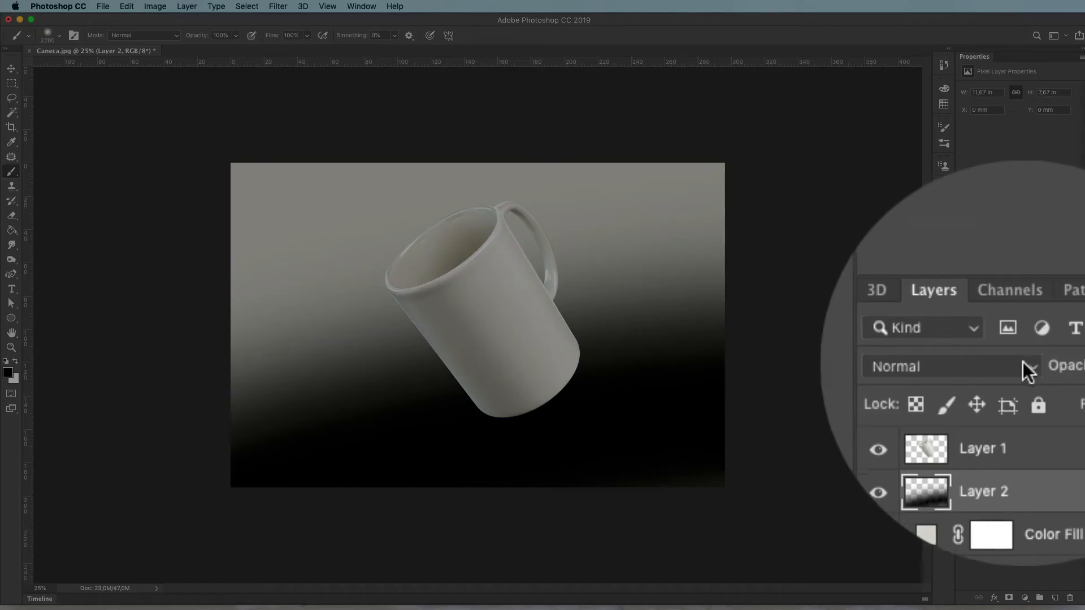
click(1026, 365)
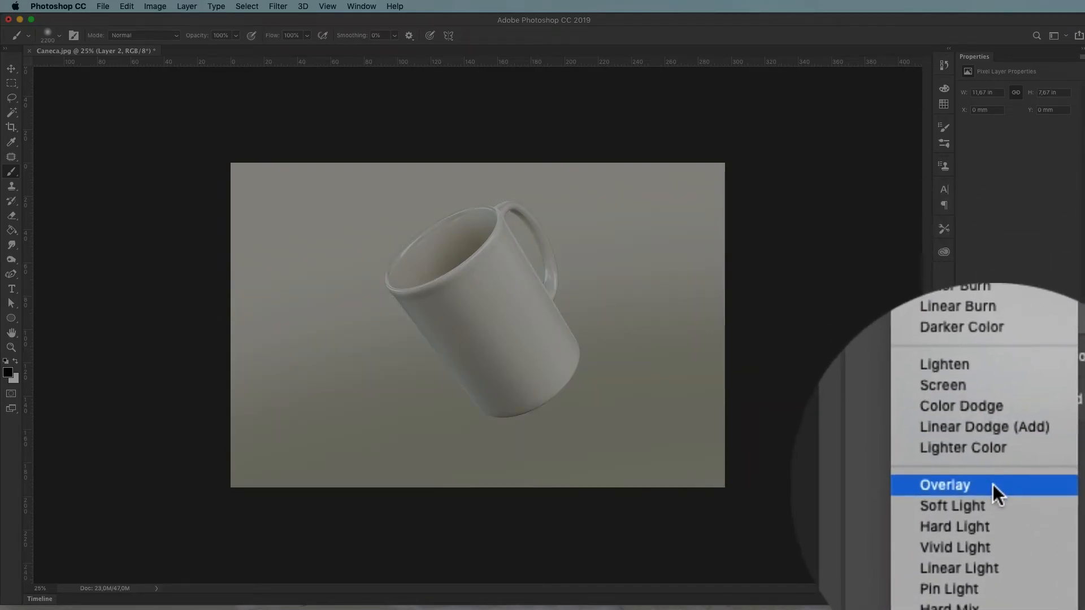
click(995, 486)
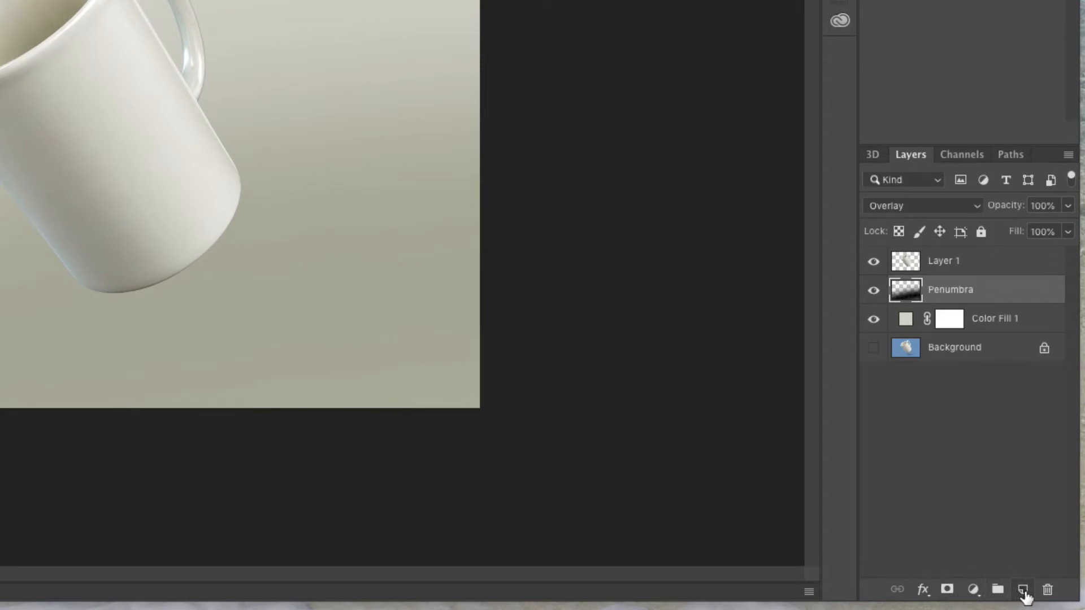
Create a new layer above the Penumbra layer and name it "Luz".
click(1023, 589)
double_click(943, 290)
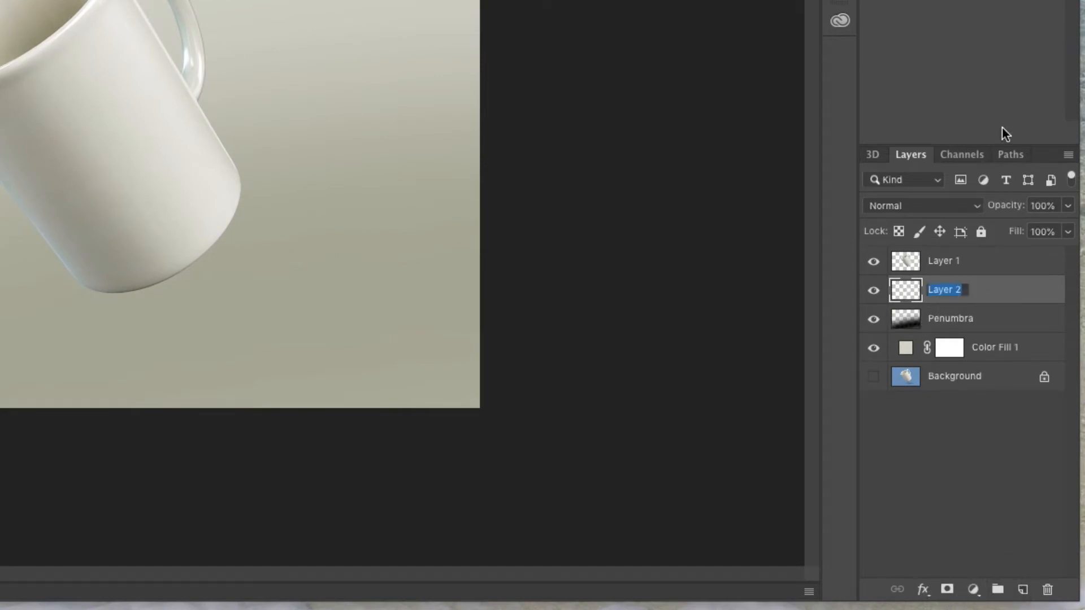
text(Luz)
key(Return)
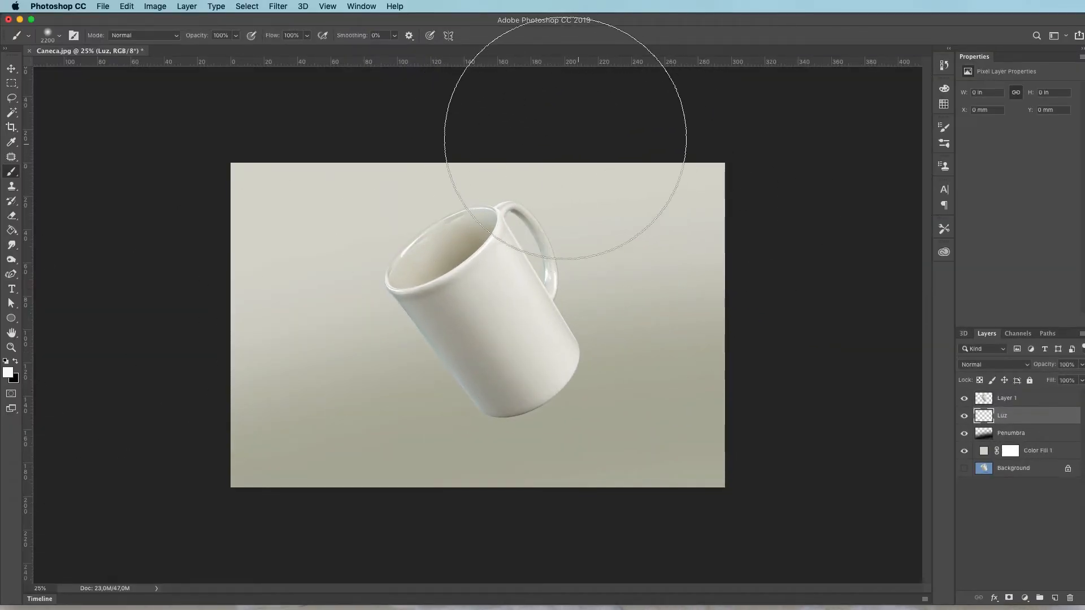
Paint white light over the upper-right part of the backdrop on the Luz layer and set that layer's blending mode to Overlay.
mouse_move(587, 123)
mouse_down()
mouse_move(698, 196)
mouse_move(845, 374)
mouse_move(854, 355)
mouse_move(773, 165)
mouse_move(782, 358)
mouse_up()
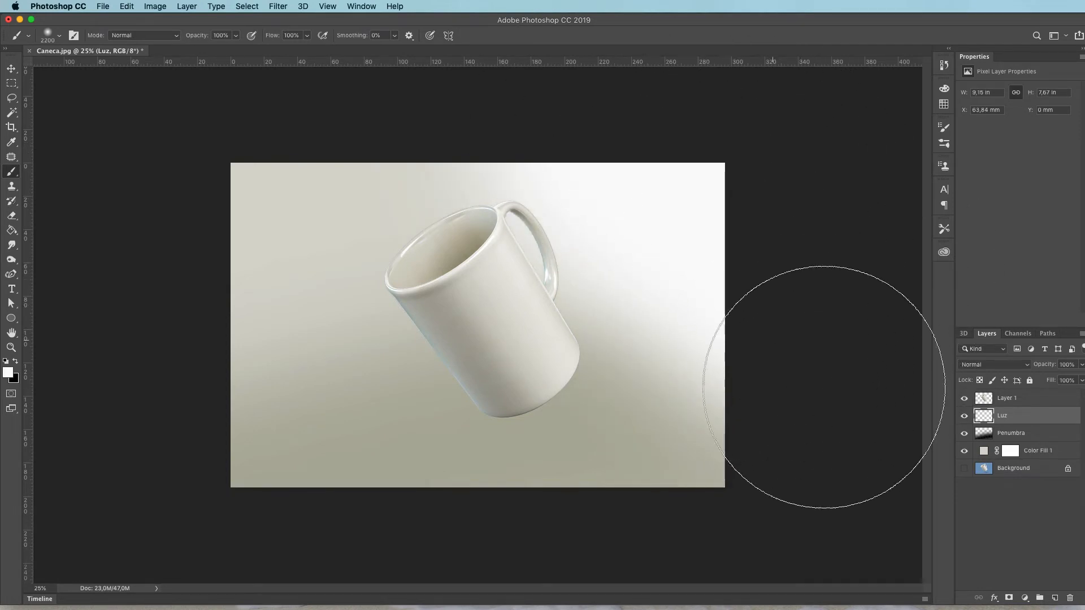
click(997, 365)
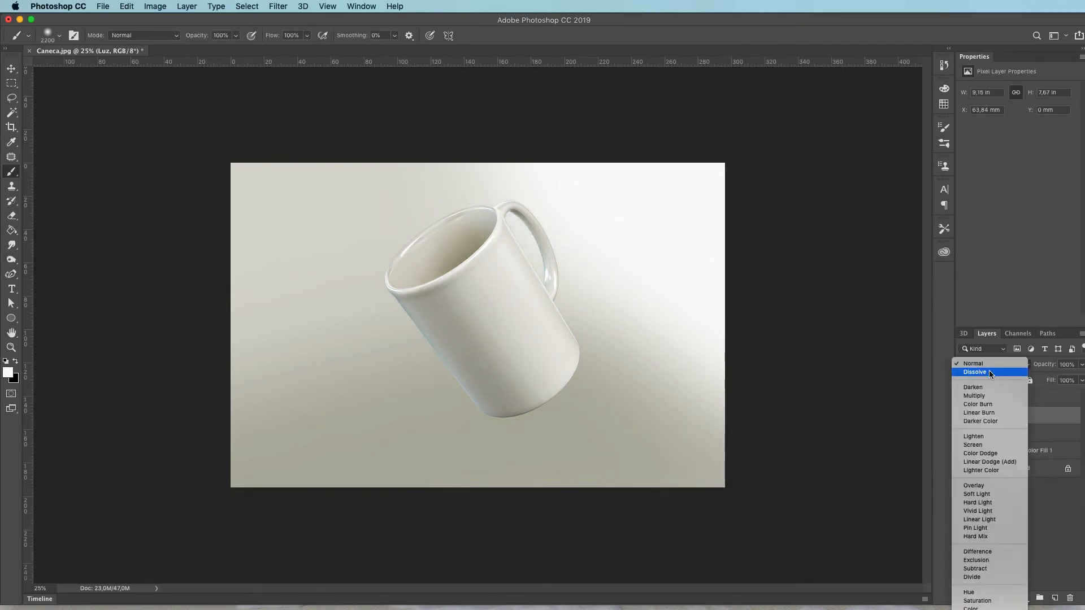
click(990, 490)
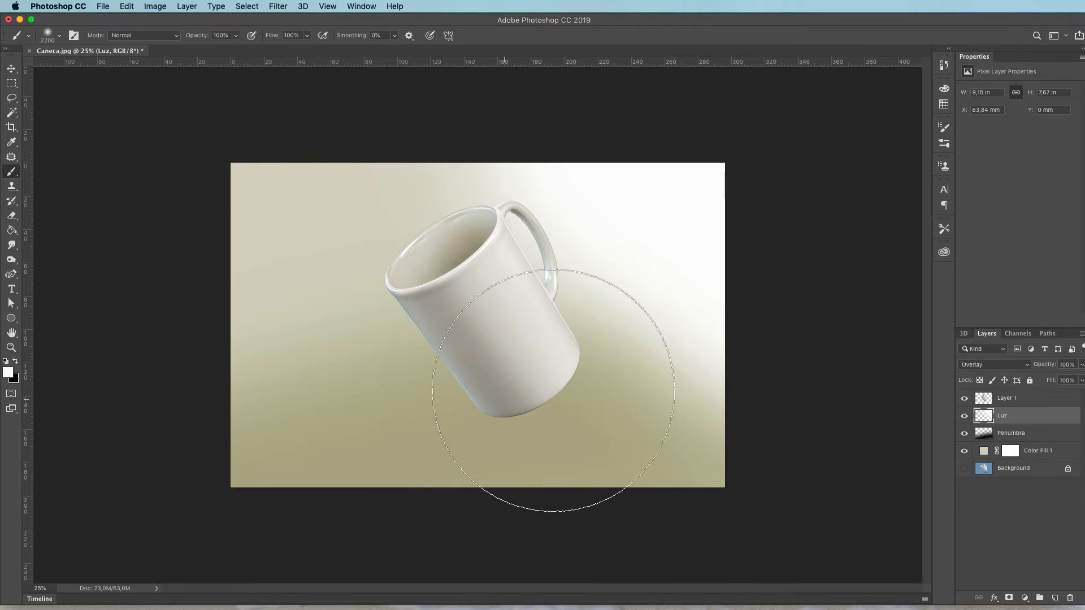
click(598, 402)
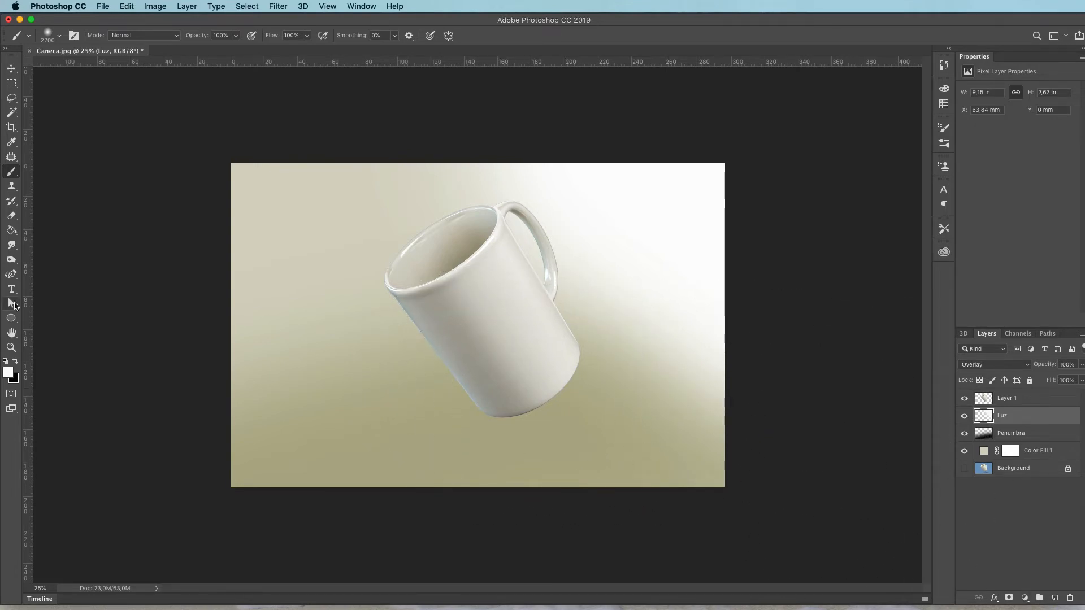
Draw a flat ellipse of about 950 by 142 px just below the mug with the Ellipse Tool and fill it black.
click(13, 320)
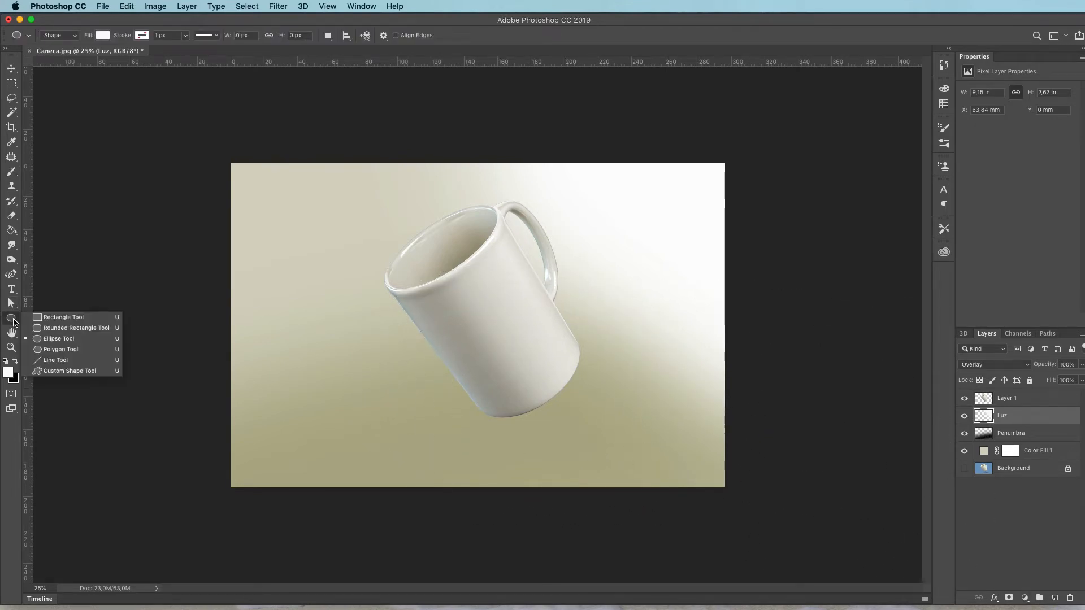
click(71, 341)
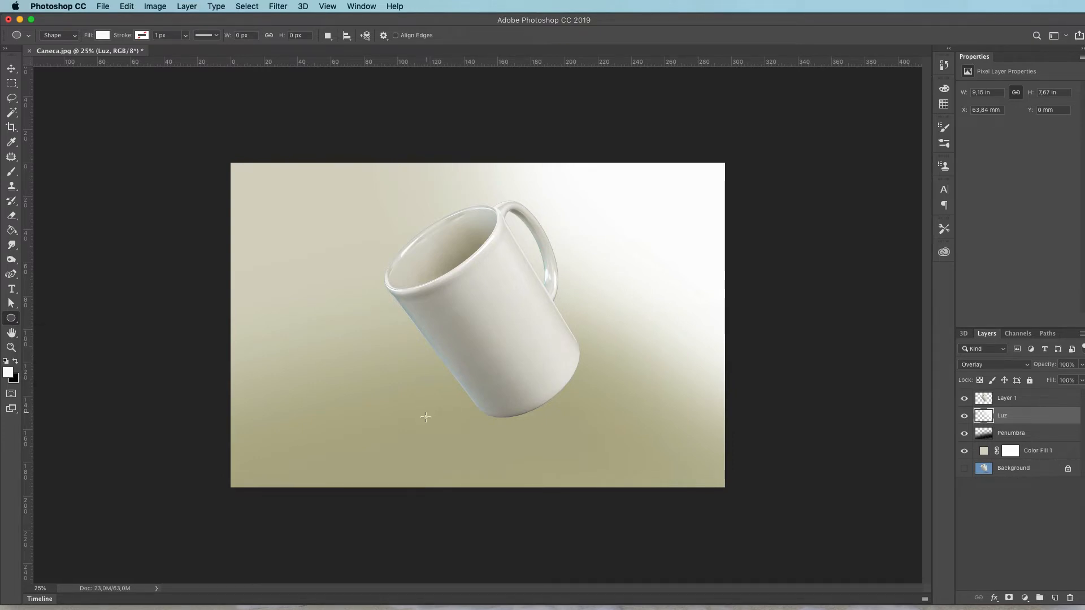
drag(418, 420, 553, 440)
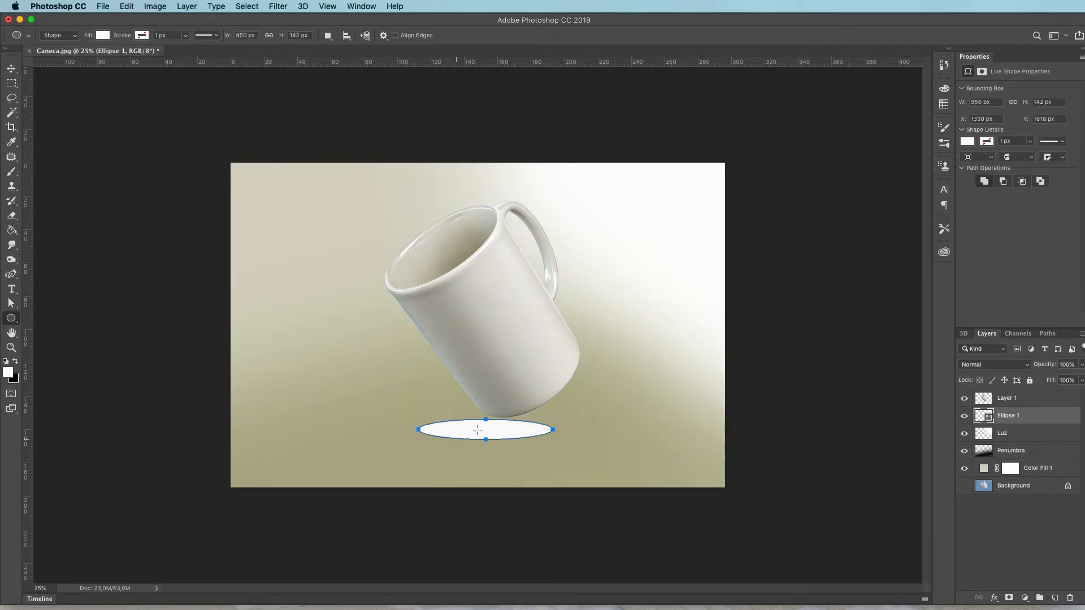
click(102, 36)
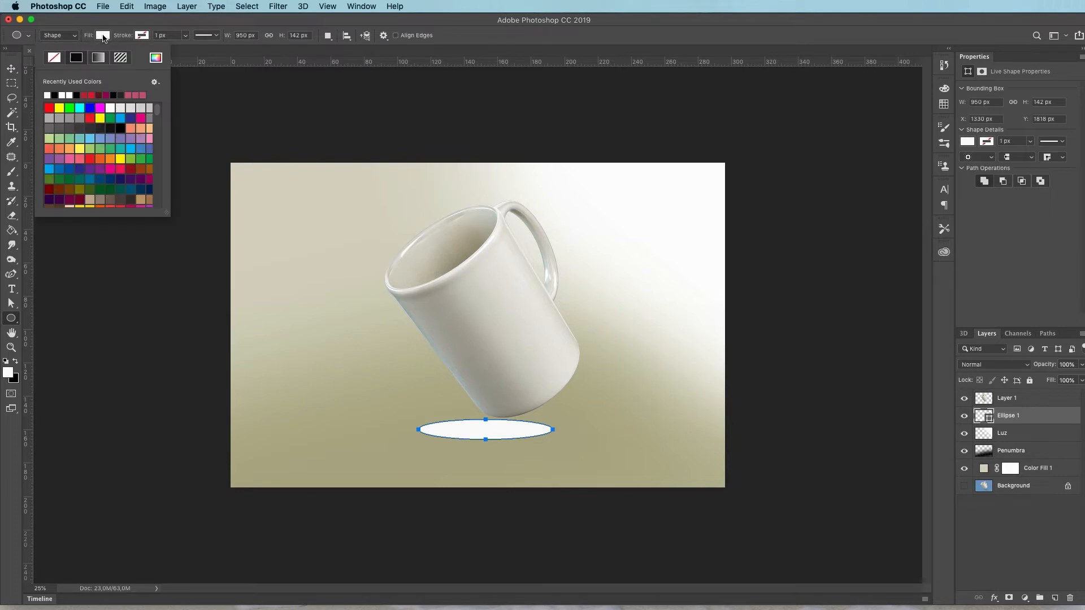
click(55, 95)
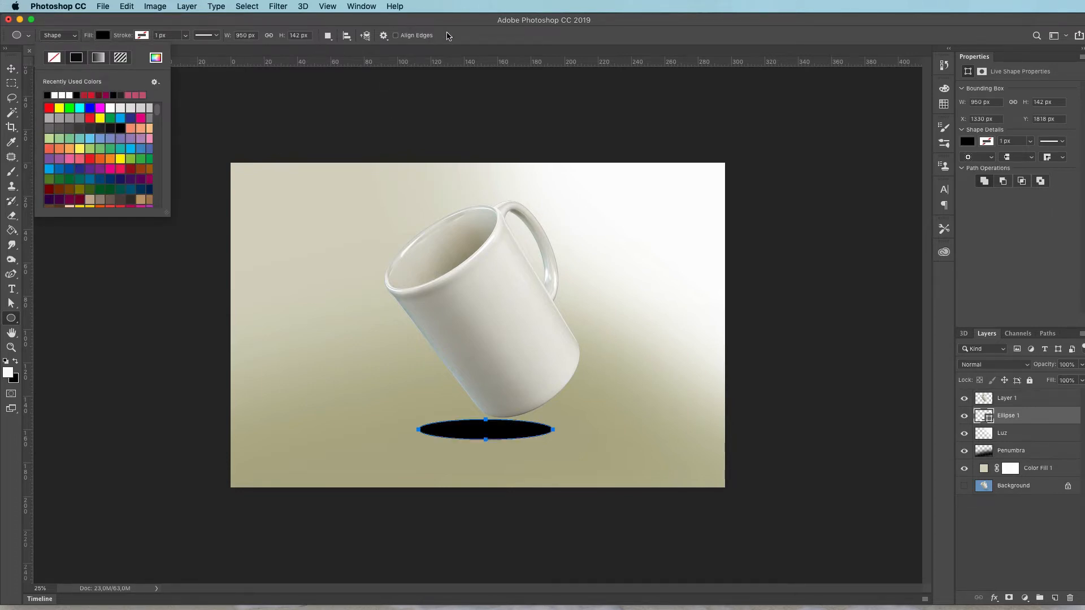
Move the black ellipse down and to the right below the mug and flatten it to about 918 by 80 px.
key(v)
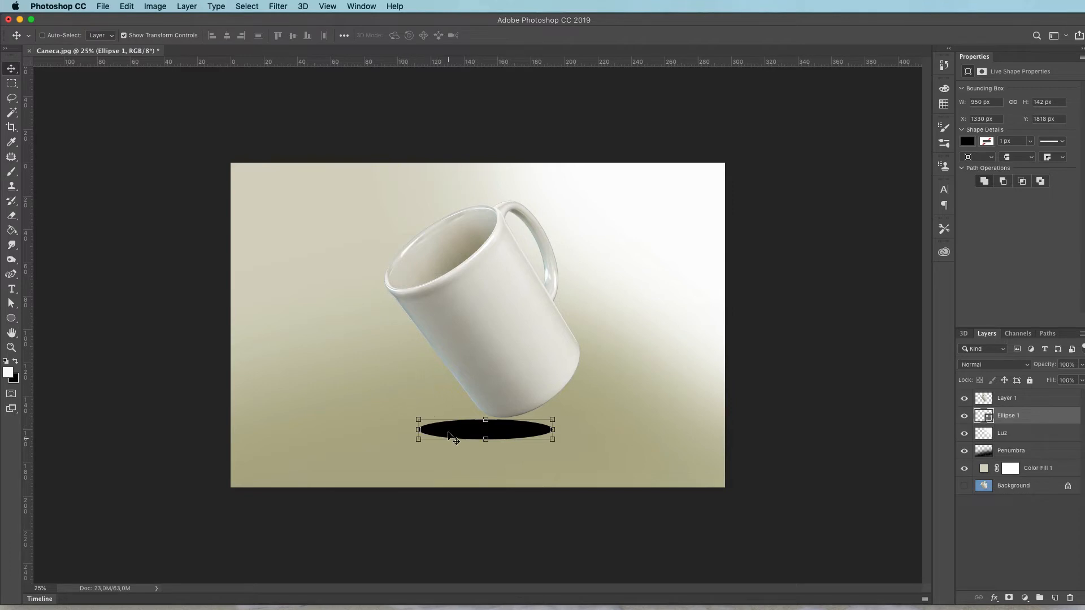
drag(458, 432, 502, 437)
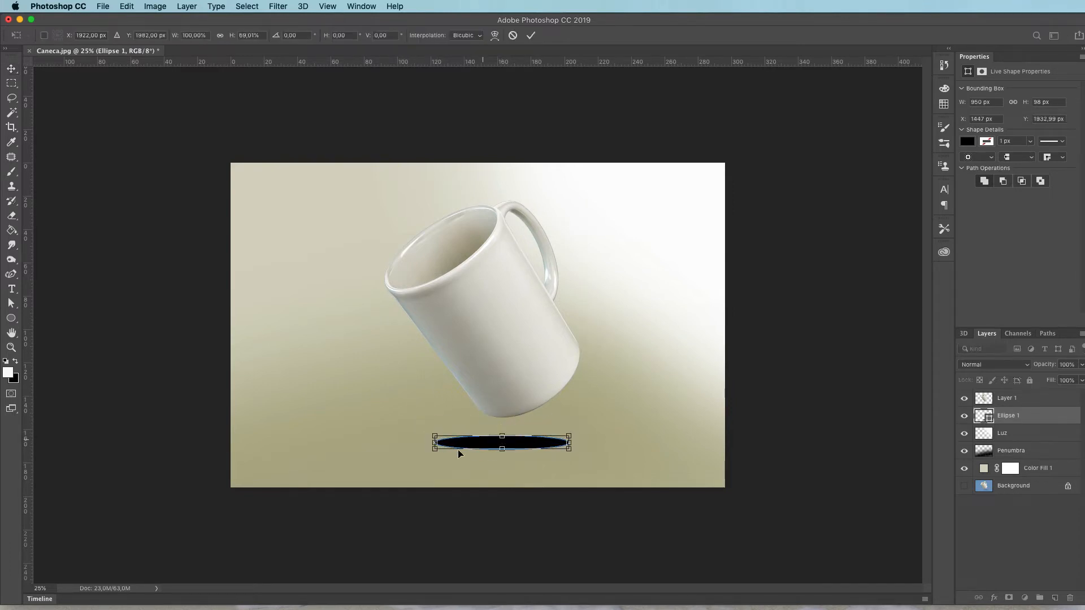
drag(435, 443, 433, 443)
mouse_move(524, 444)
mouse_down()
mouse_move(562, 446)
mouse_move(509, 441)
mouse_up()
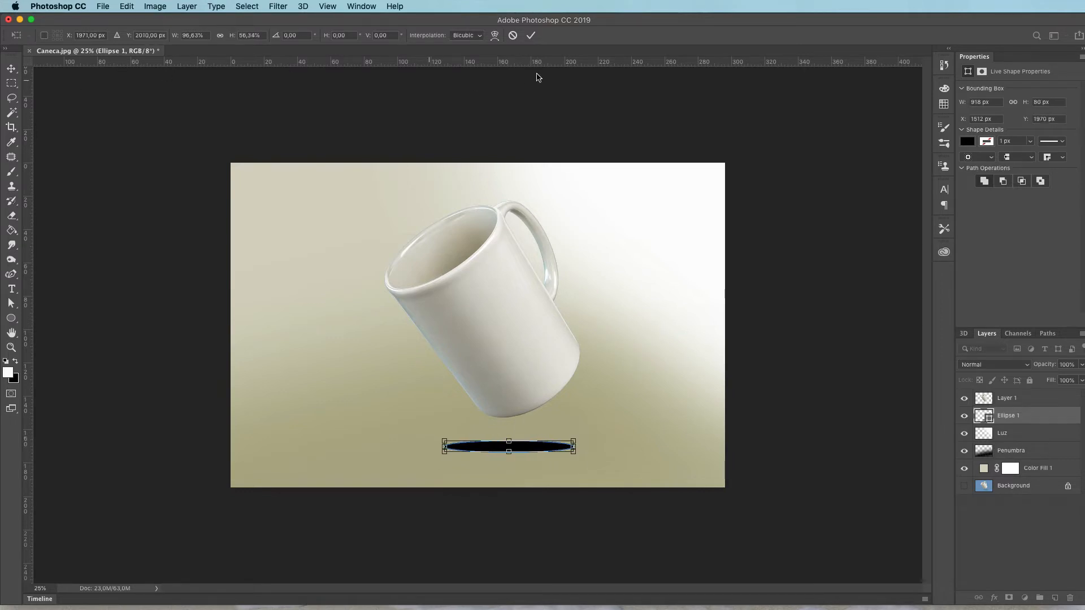
click(531, 36)
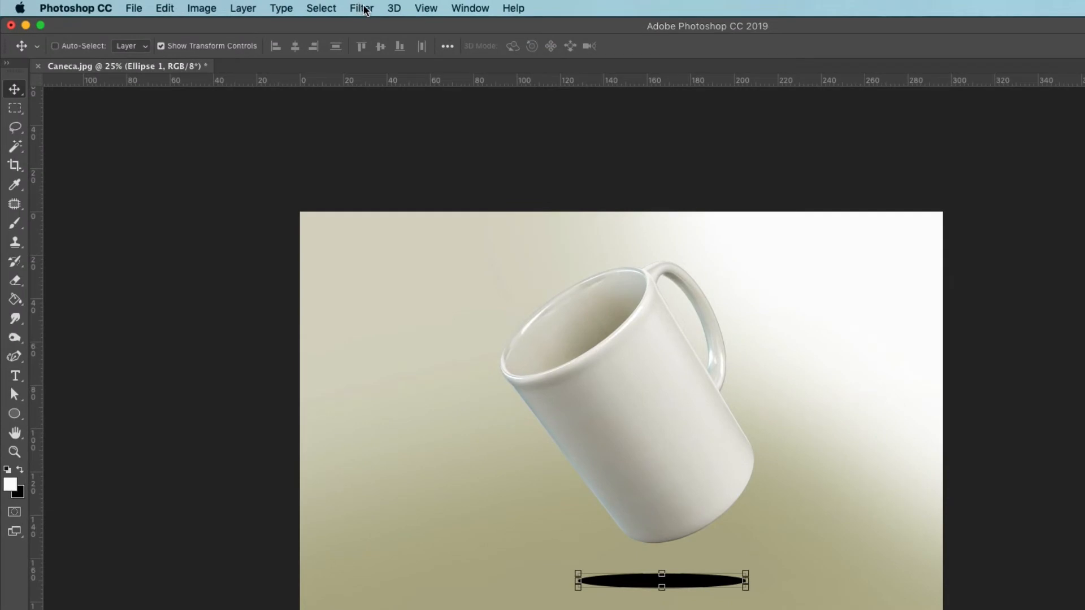
Blur the ellipse as a smart object with a Gaussian Blur radius of 73,7 pixels and set its blending mode to Overlay.
click(278, 6)
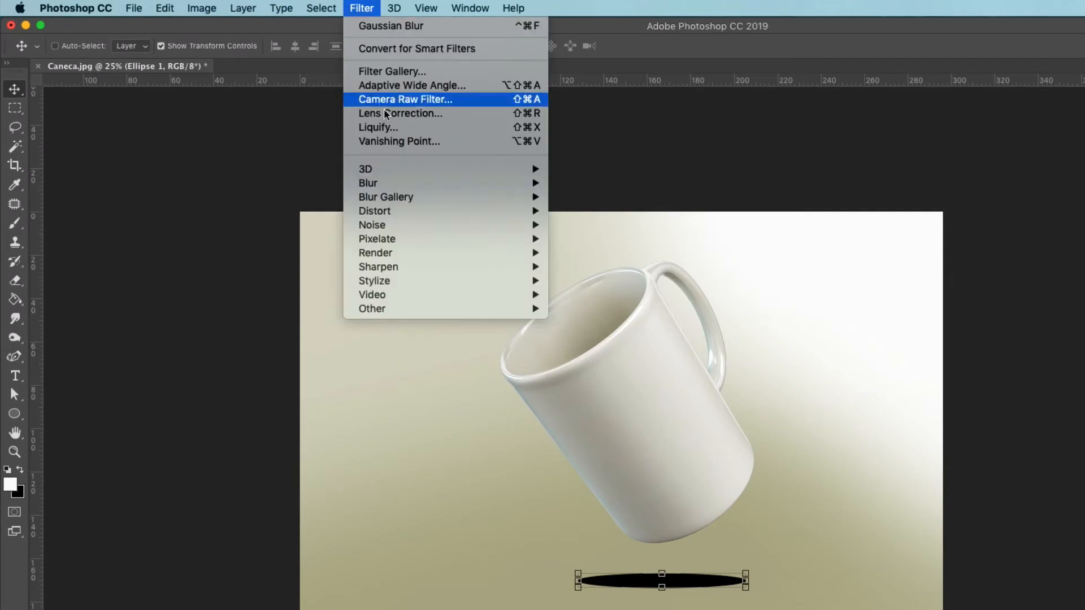
mouse_move(399, 186)
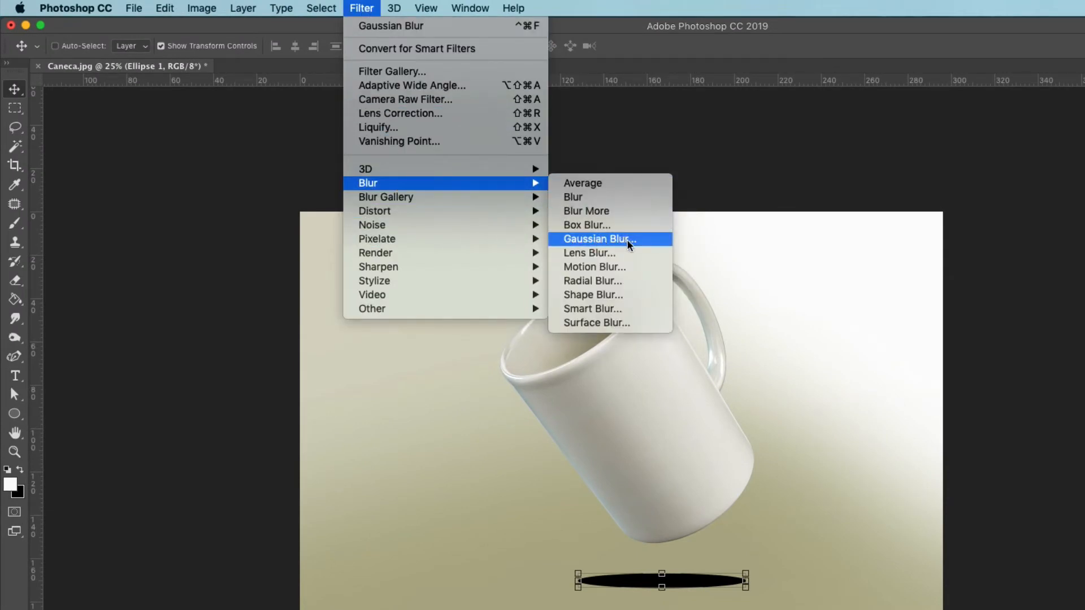
click(644, 241)
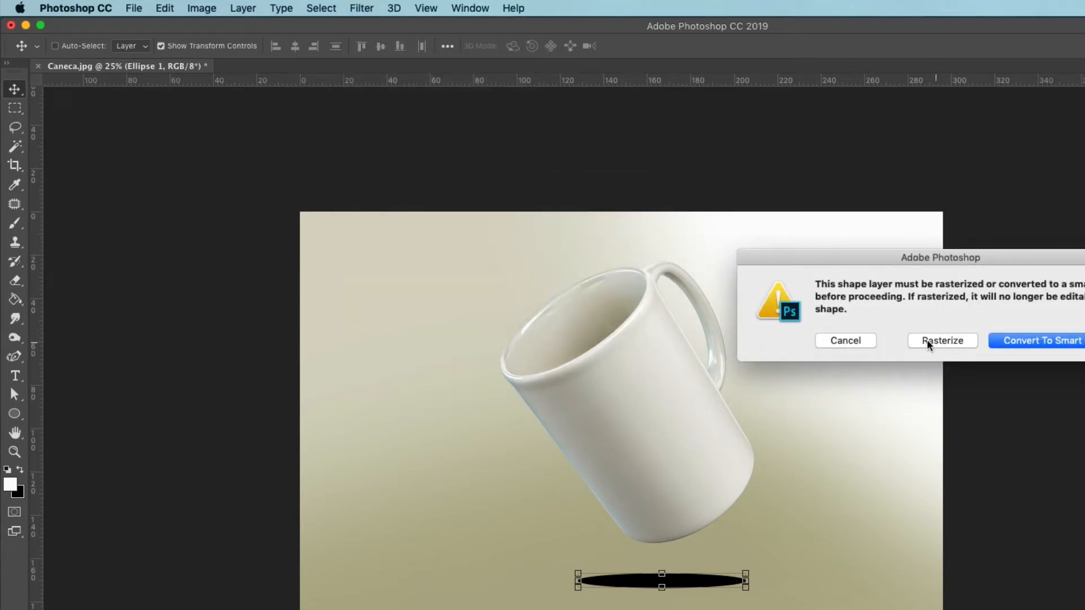
click(1039, 342)
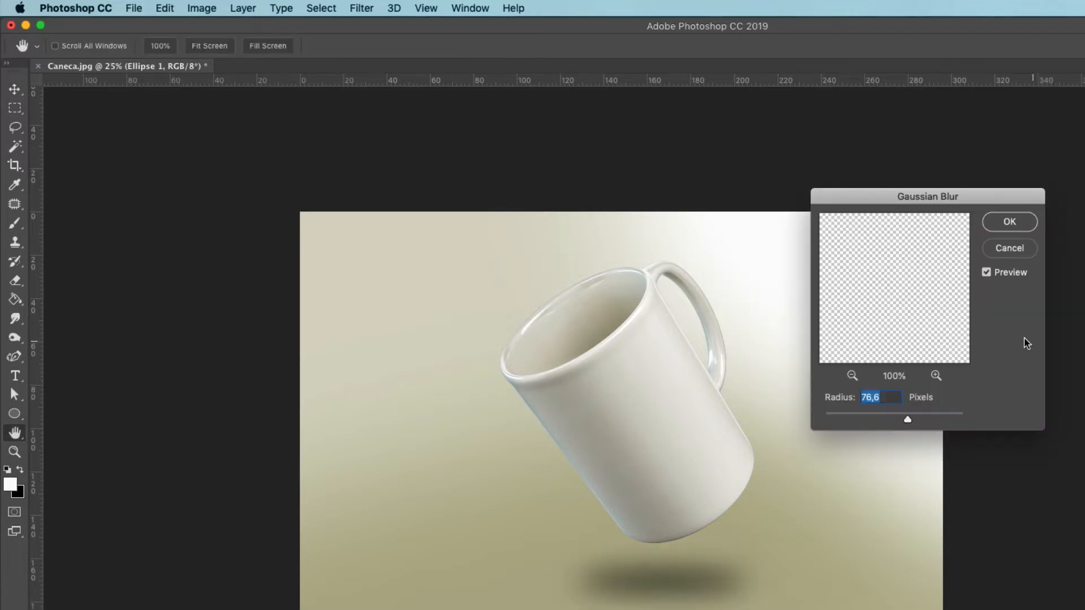
mouse_move(907, 418)
mouse_down()
mouse_move(876, 420)
mouse_move(907, 421)
mouse_up()
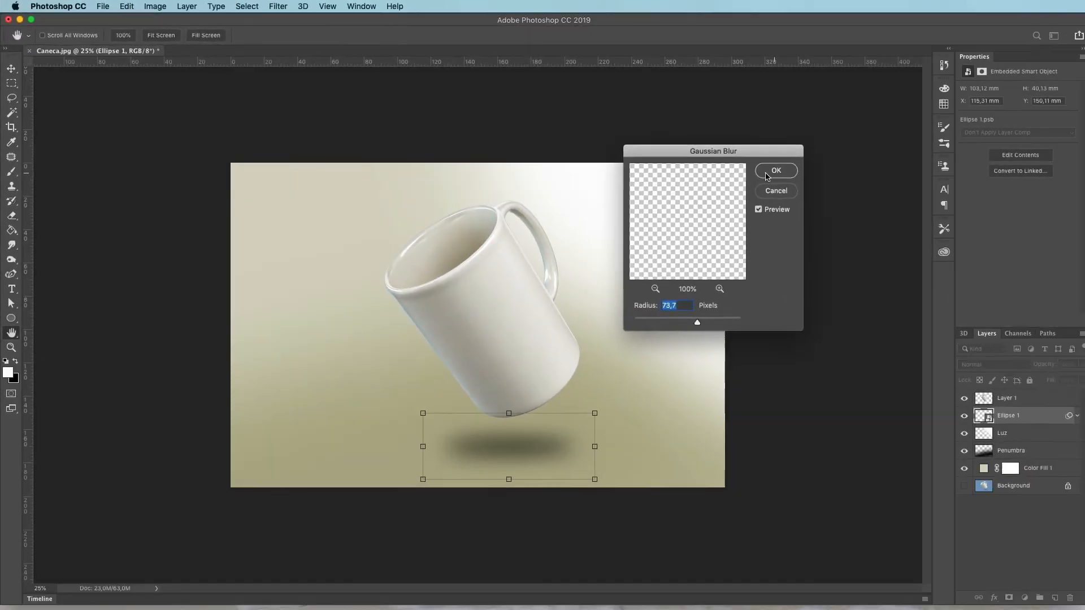
click(1005, 221)
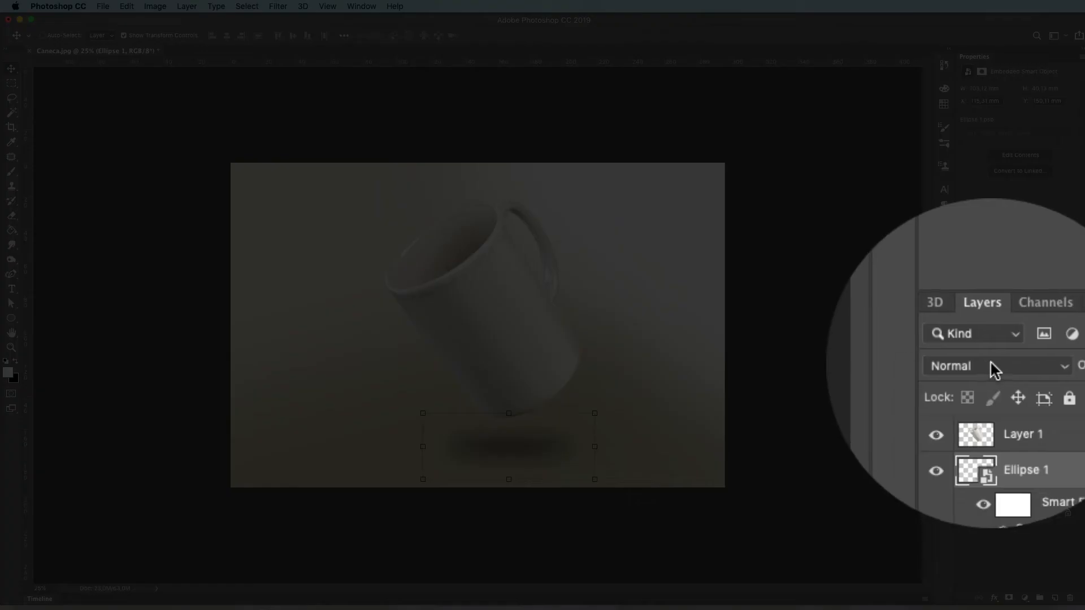
click(988, 366)
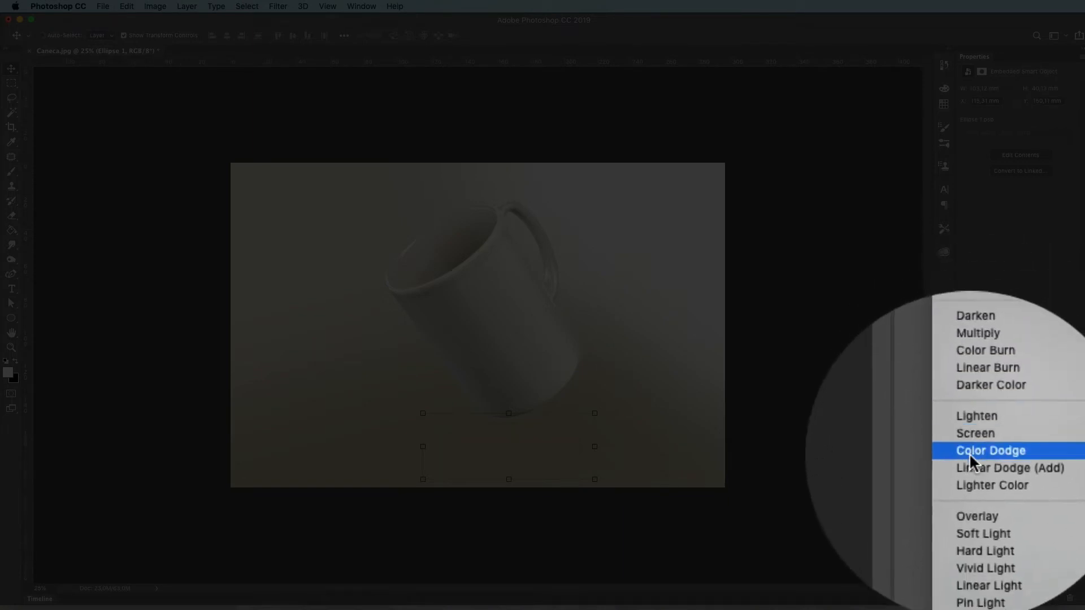
click(976, 487)
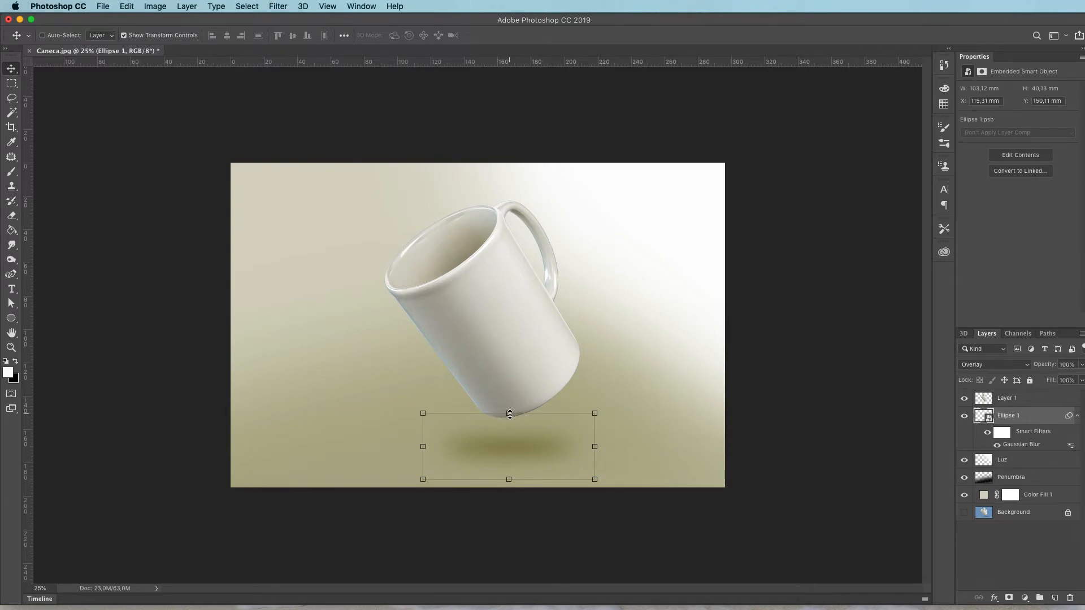
Scale the blurred ellipse shadow down slightly and reposition it beneath the base of the mug.
click(509, 410)
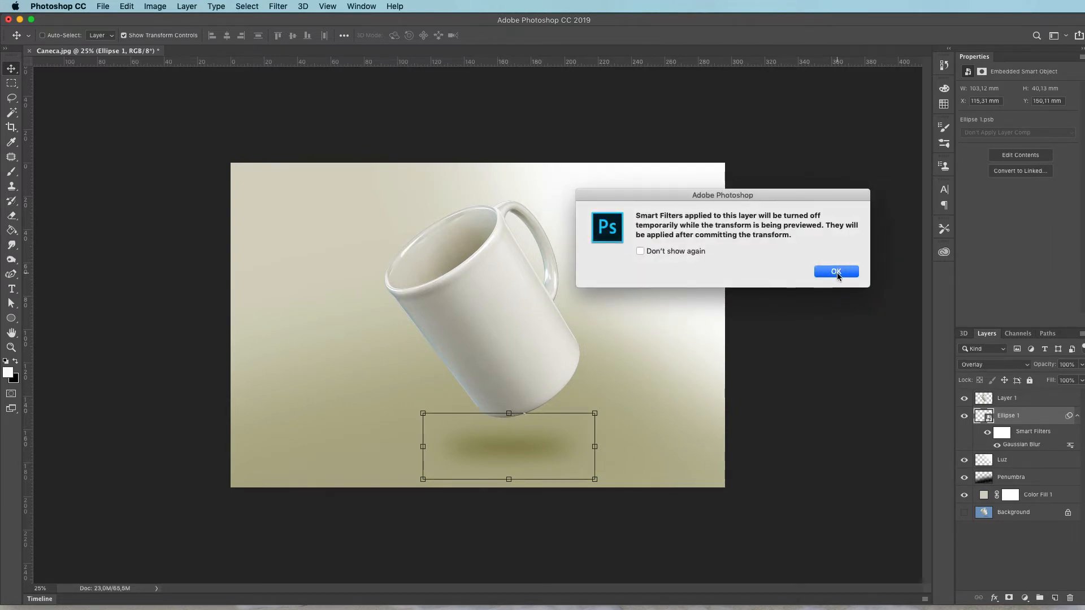
click(835, 272)
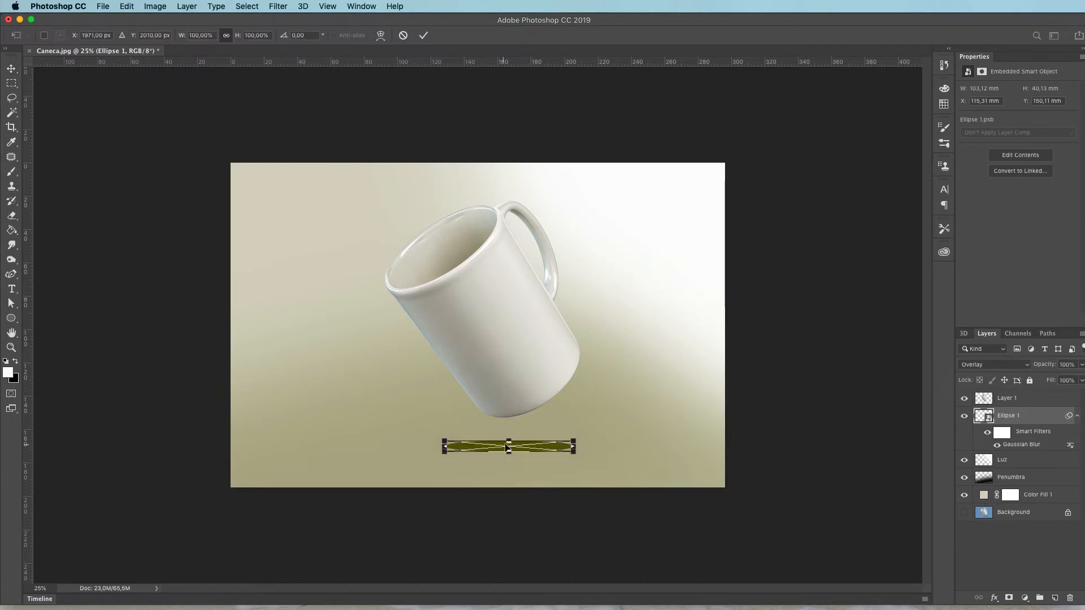
drag(508, 441, 443, 450)
key(Return)
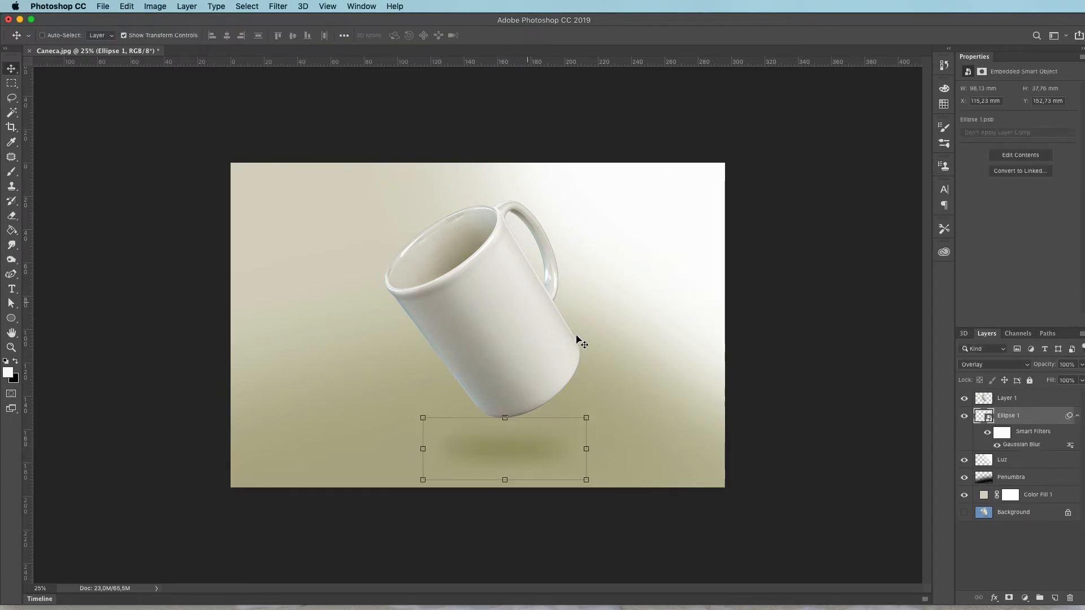
drag(533, 454, 534, 445)
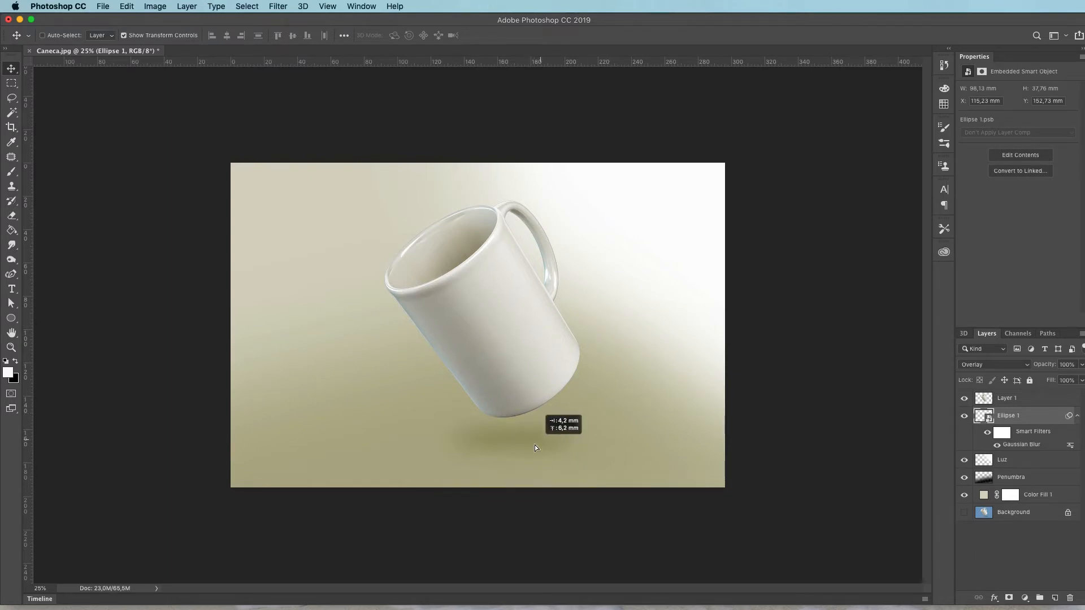
Rename the mug layer, Layer 1, as "Caneca Original".
double_click(1006, 399)
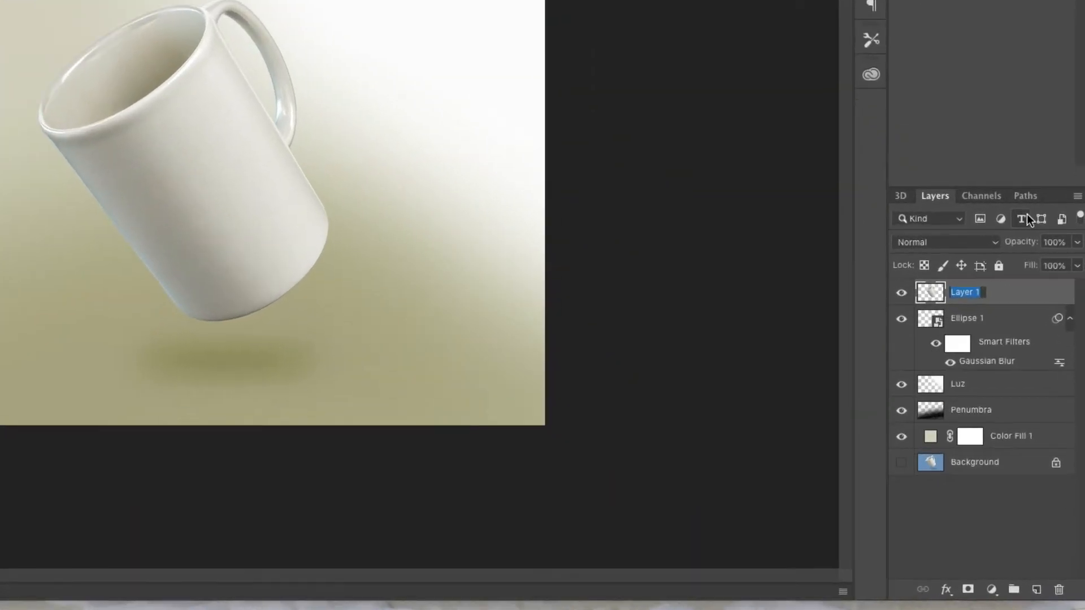
text(Caneca Original)
key(Return)
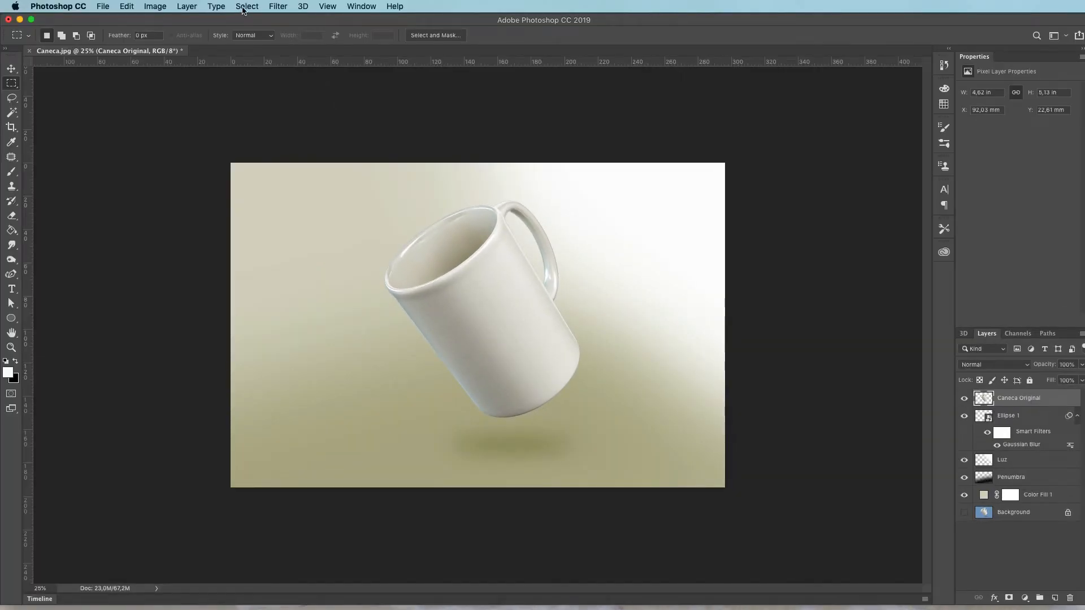
Load the saved Caneca_inteira channel as a new selection around the whole mug.
click(245, 7)
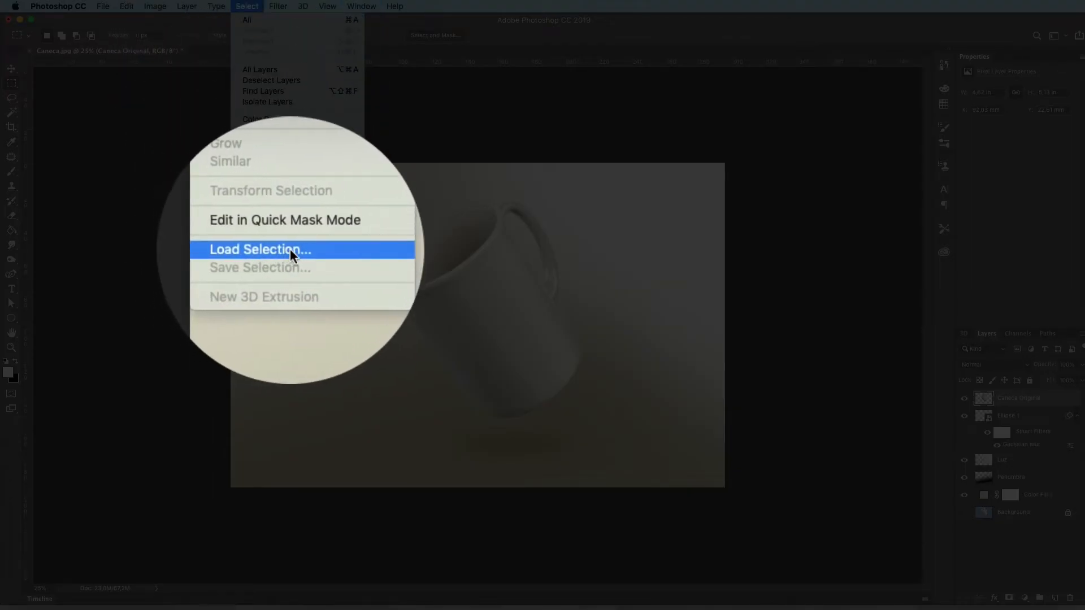
click(283, 247)
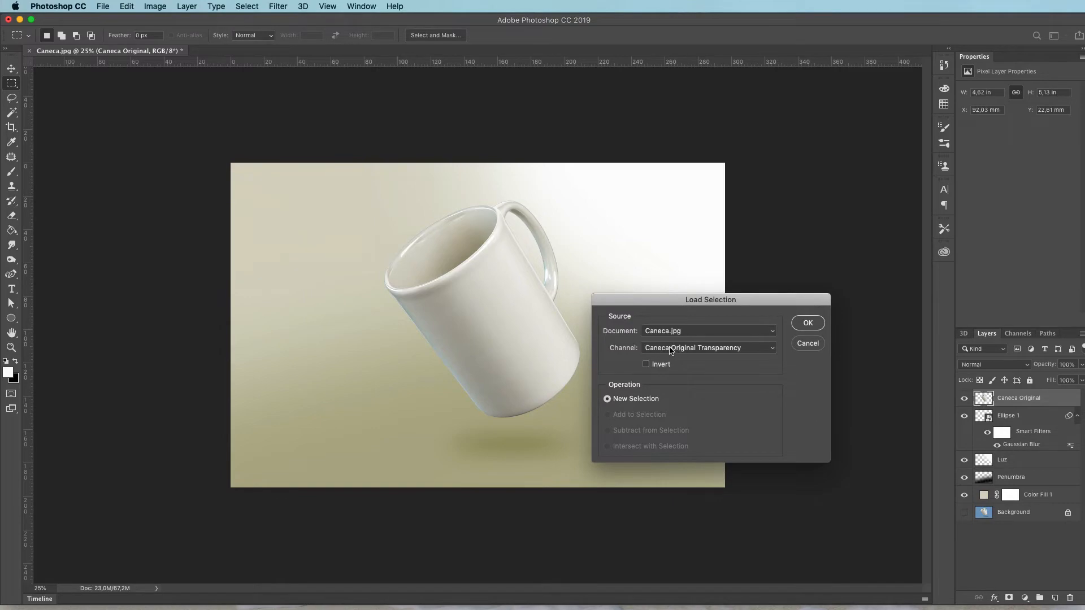
click(670, 350)
click(671, 359)
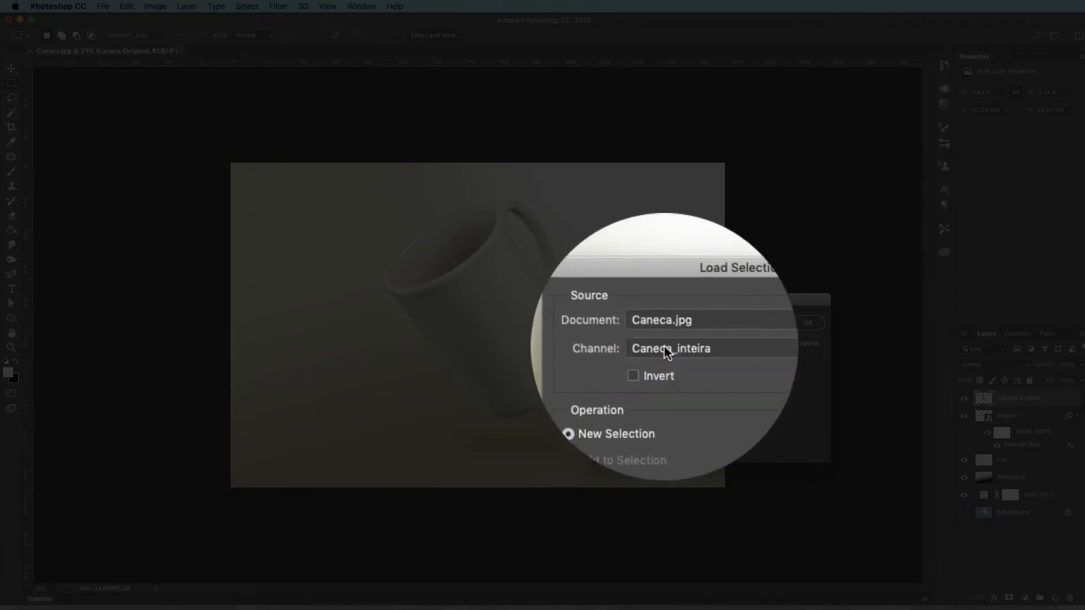
click(808, 323)
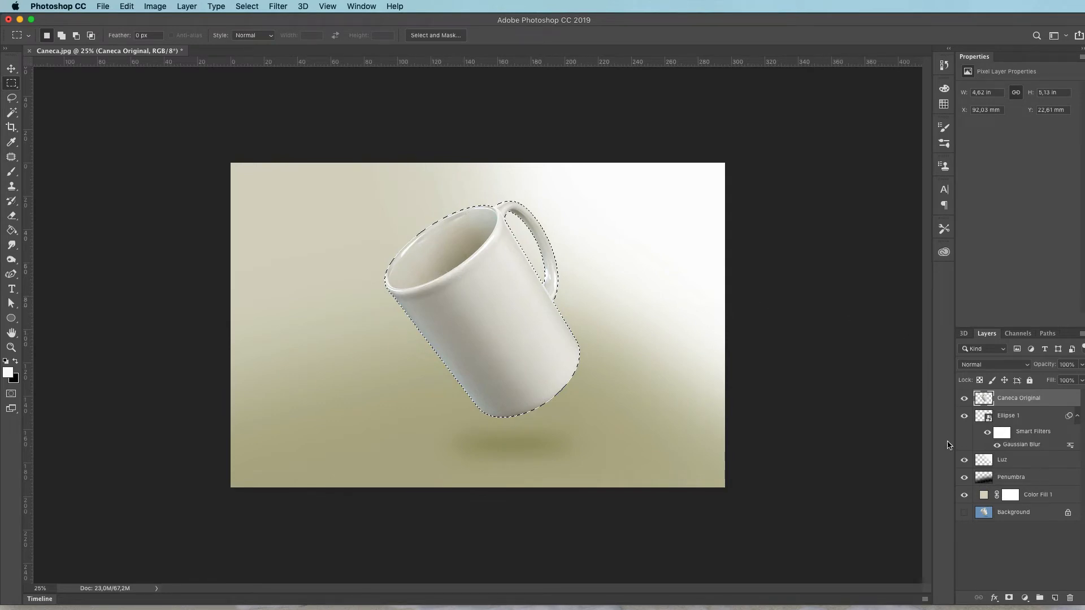
Add a Solid Color fill layer masked to the mug selection, using the light blue a5cdfa.
click(1024, 597)
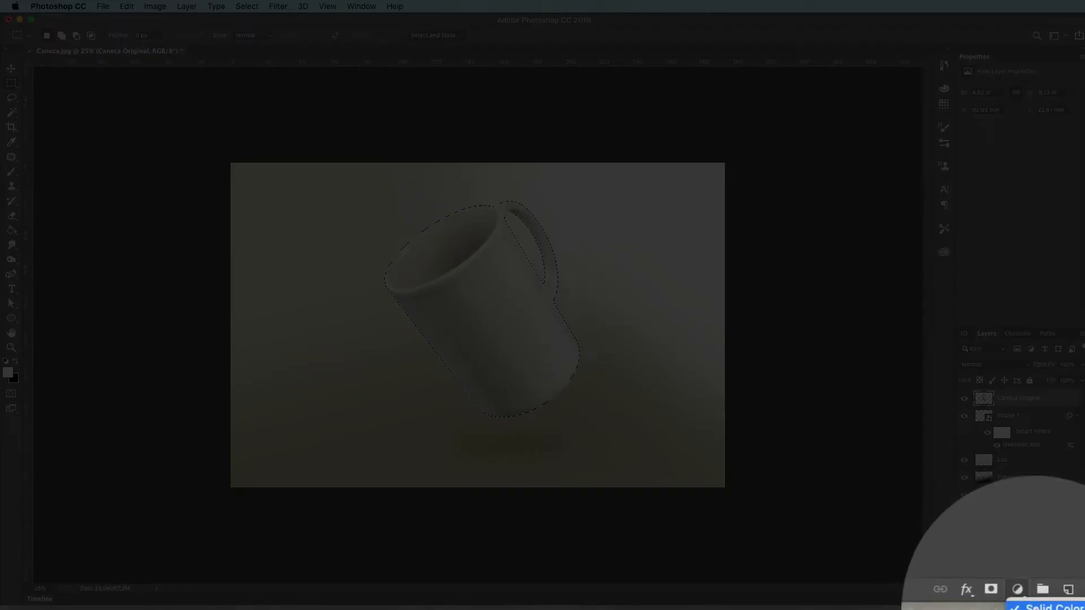
click(1013, 530)
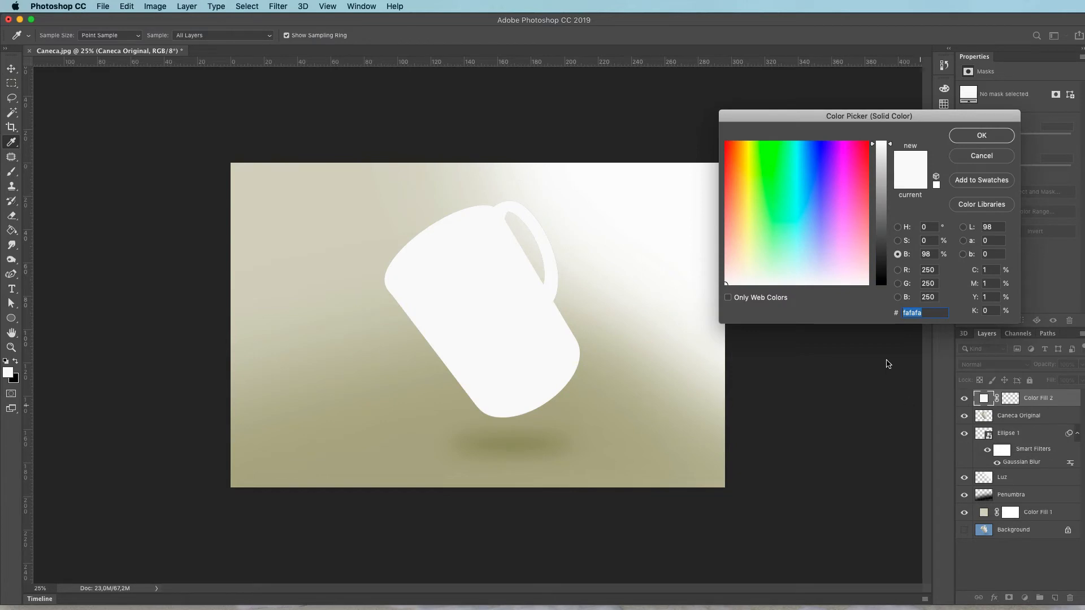
drag(796, 197, 809, 236)
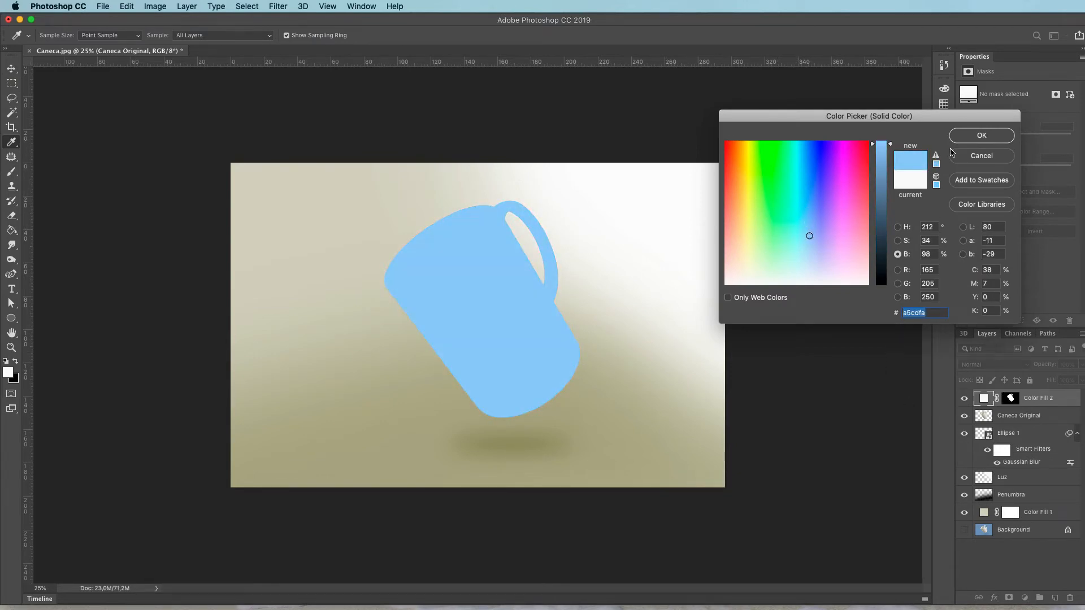
click(978, 136)
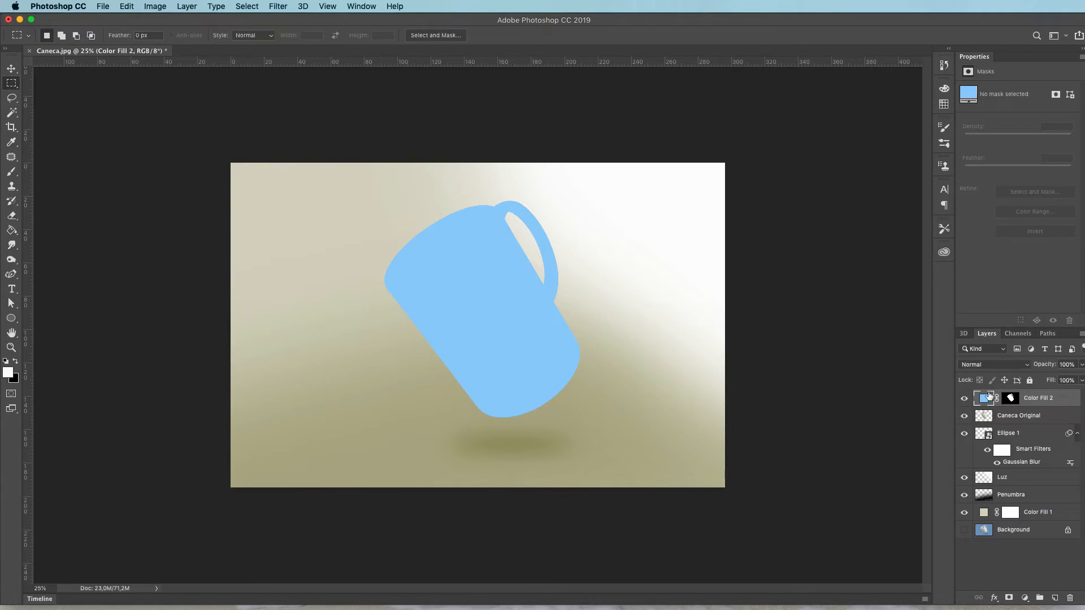
Set the Color Fill 2 layer's blend mode to Multiply and change its color to a more saturated blue.
click(979, 365)
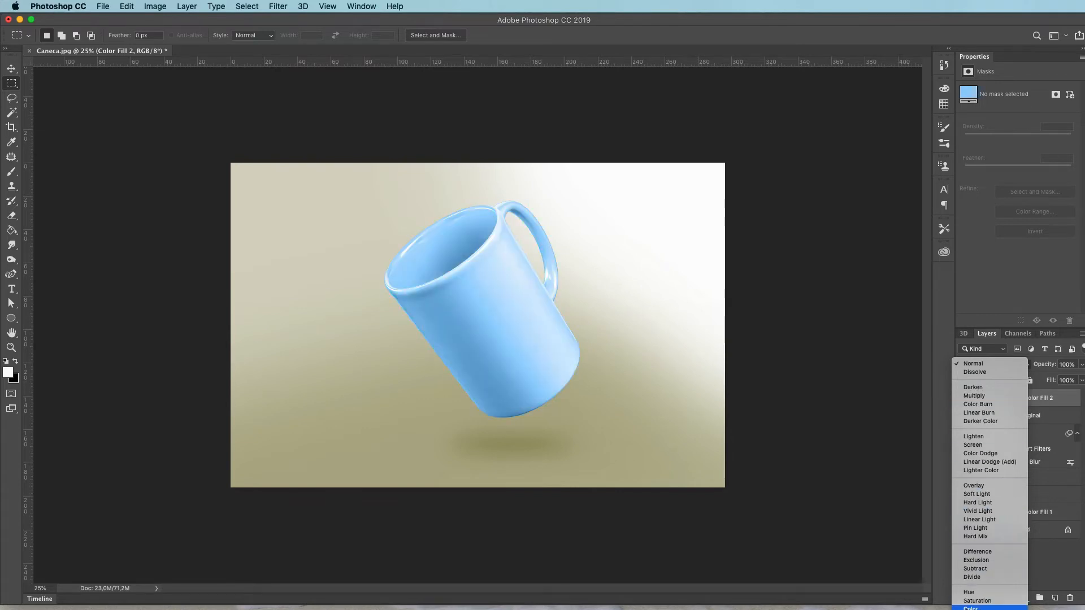
click(991, 399)
double_click(984, 400)
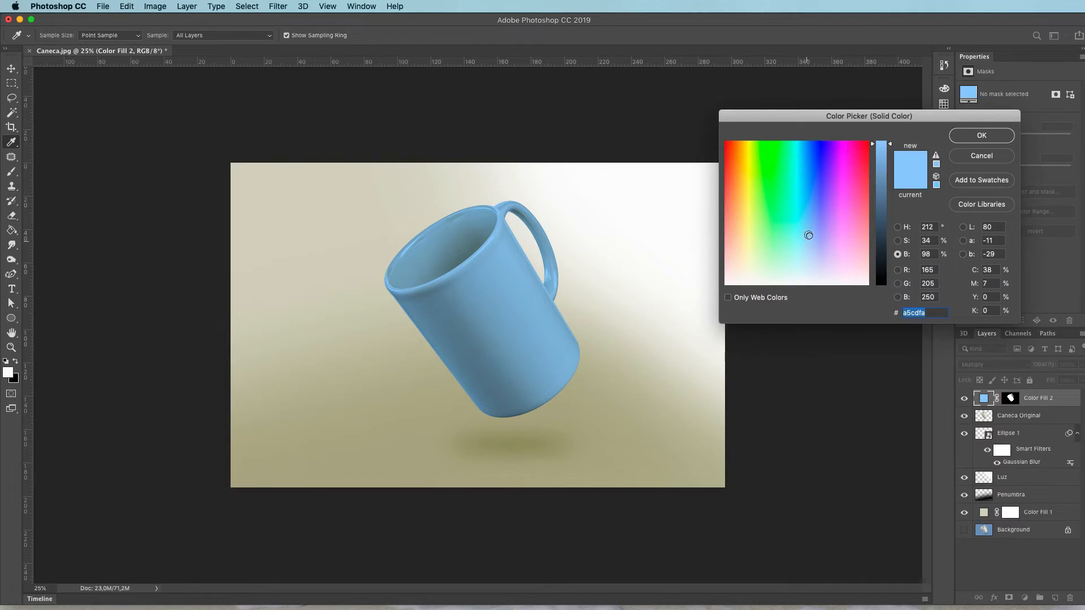
drag(811, 235, 808, 211)
click(974, 136)
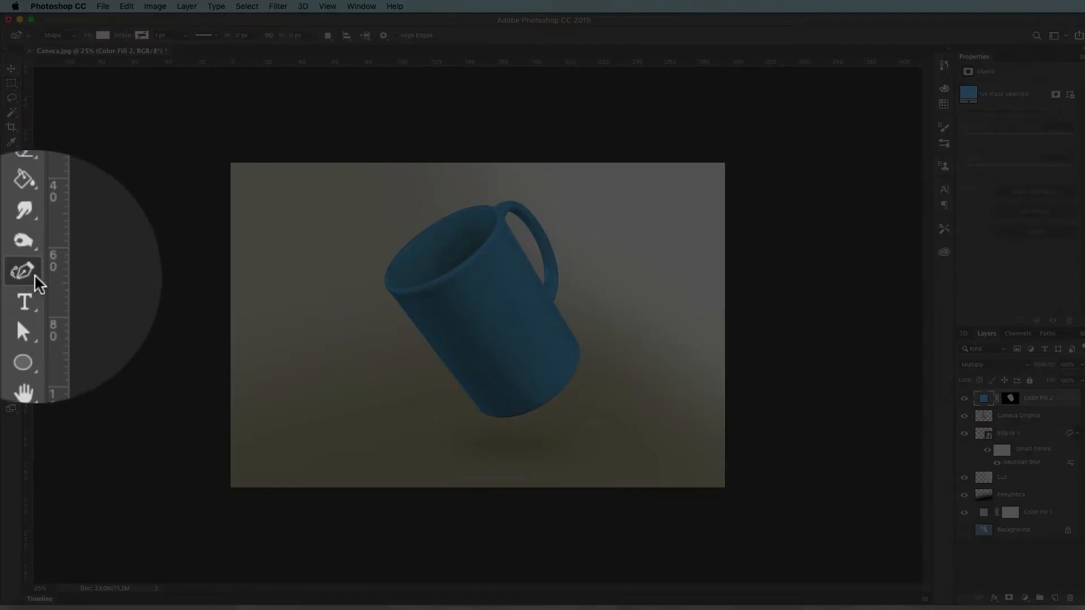
Start a shape with the Curvature Pen Tool, tracing the lower outer edge of the mug's rim up toward the handle.
click(29, 275)
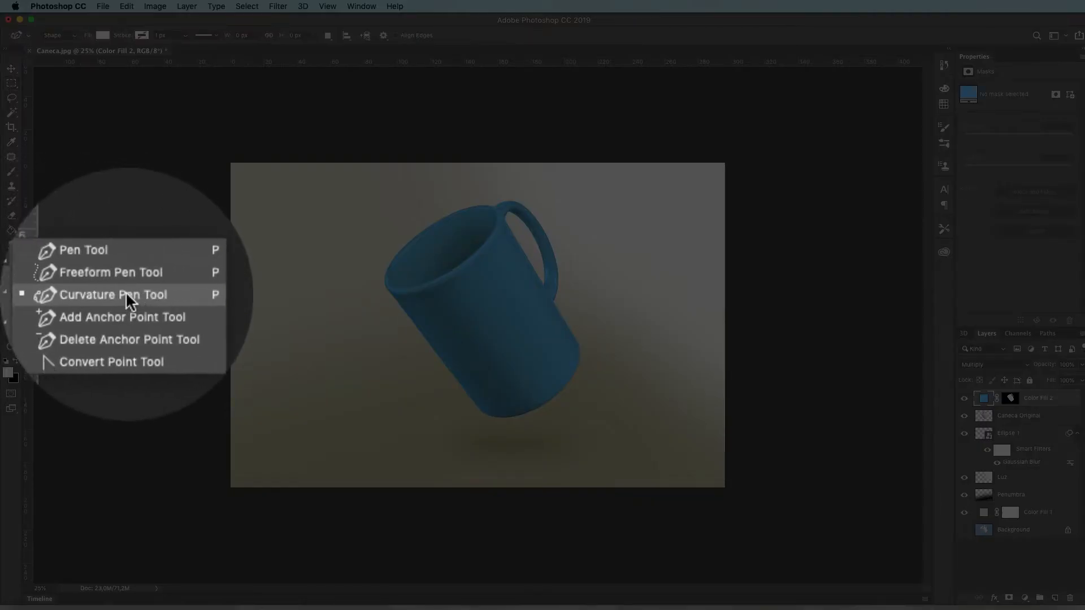
click(125, 293)
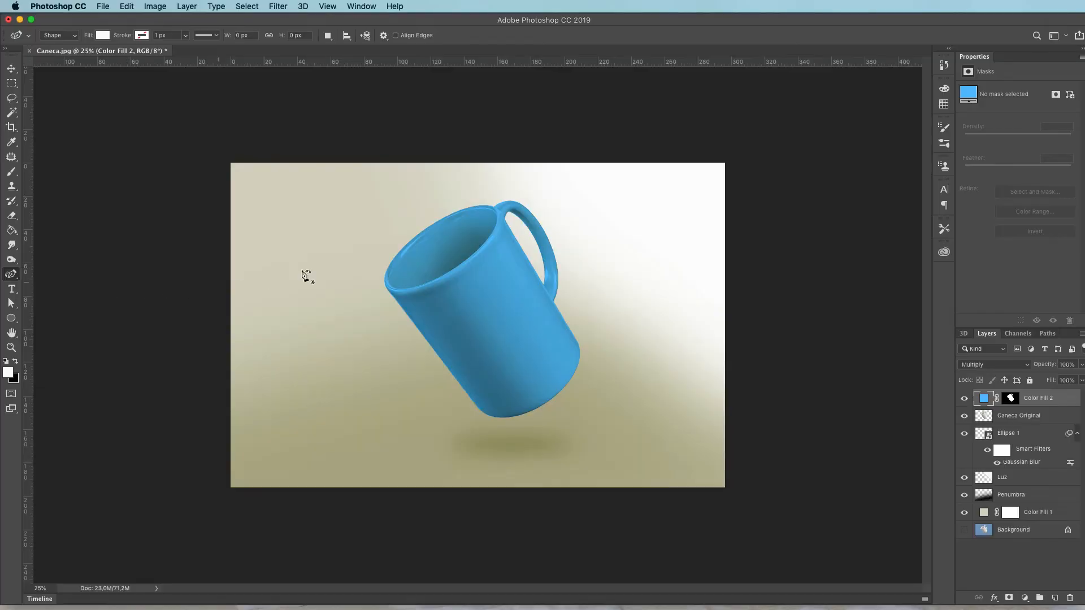
key(super+plus)
key(super+plus)
key(super+plus)
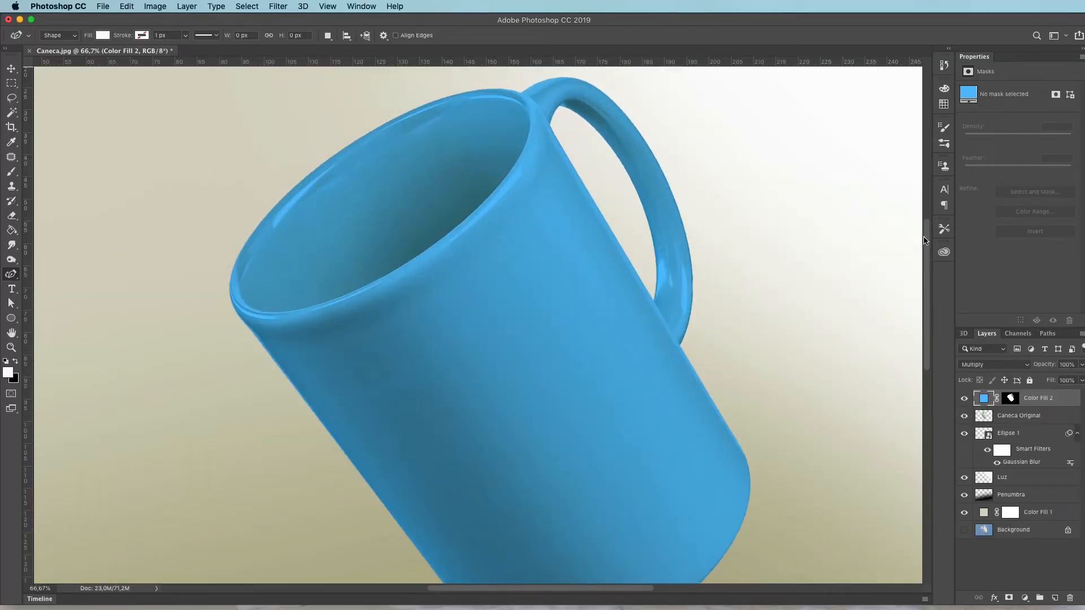
scroll(924, 240, up, 3)
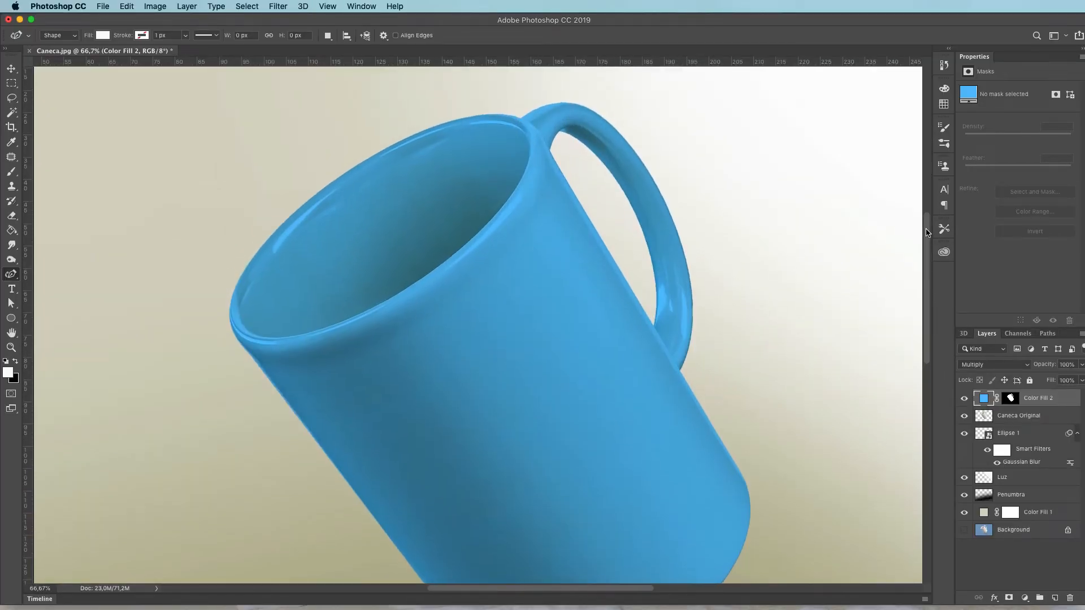
click(241, 348)
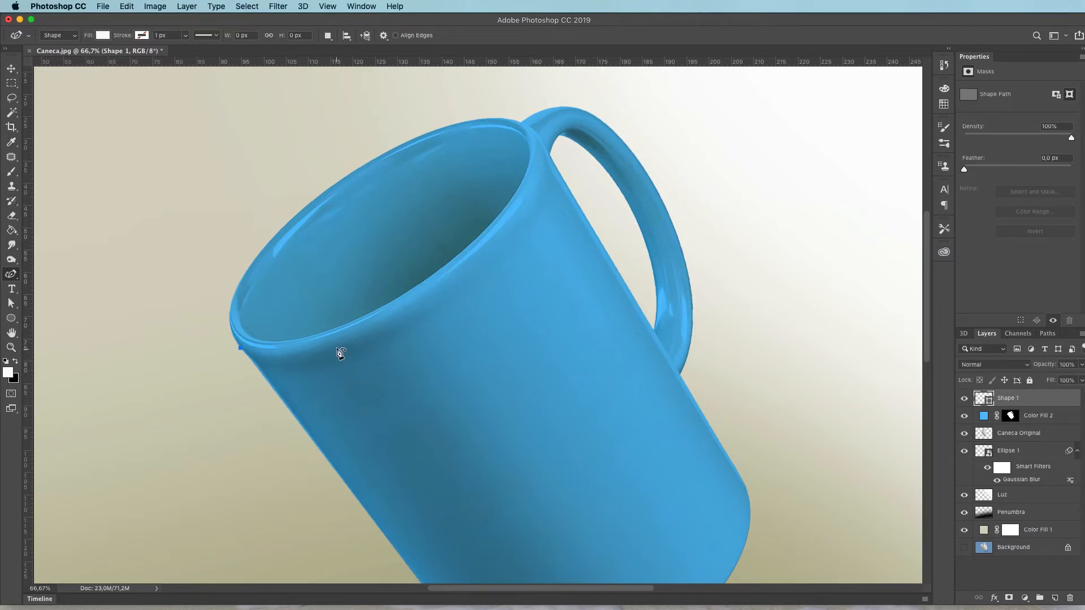
click(360, 340)
click(478, 266)
click(545, 183)
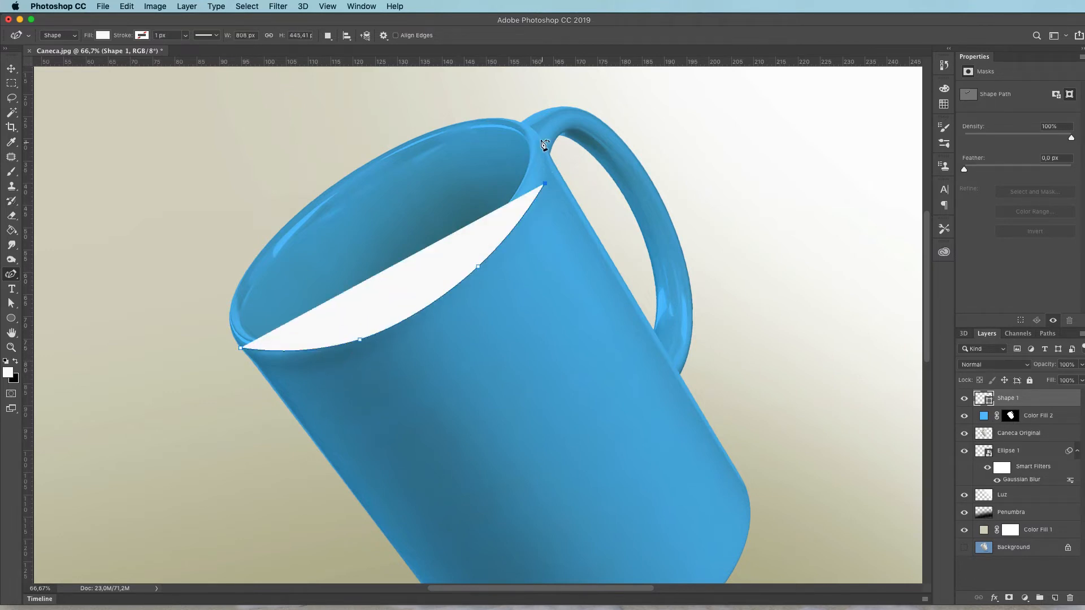
Continue the shape around the rim's upper edge, close it at the starting point and adjust its two left-hand points to the rim.
click(542, 138)
click(449, 125)
click(296, 213)
click(231, 300)
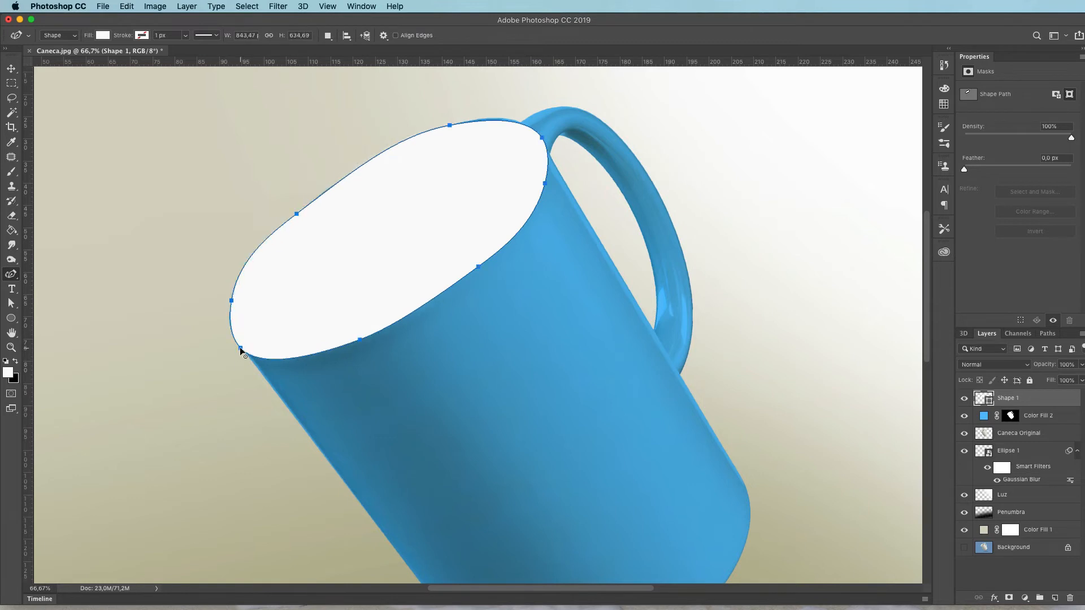
click(241, 349)
mouse_move(296, 214)
mouse_down()
mouse_move(314, 225)
mouse_move(307, 208)
mouse_up()
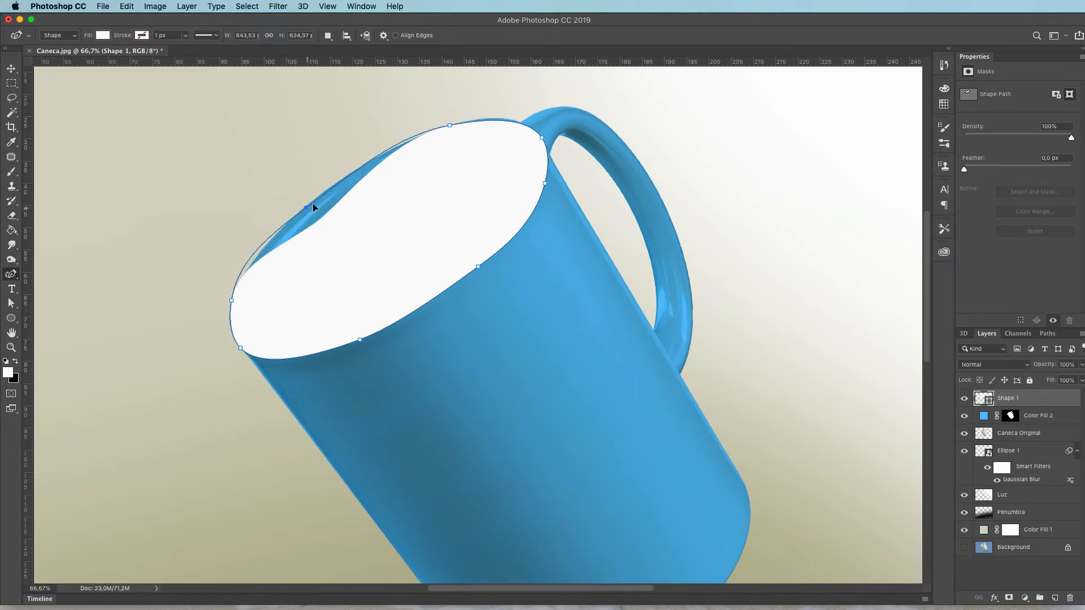
mouse_move(231, 301)
mouse_down()
mouse_move(246, 293)
mouse_move(232, 304)
mouse_up()
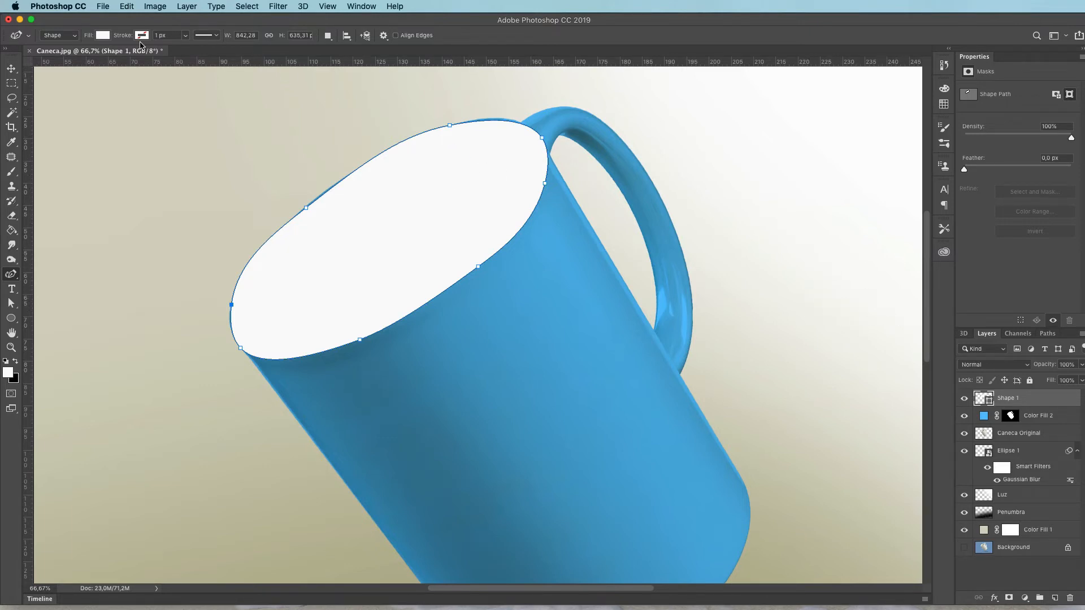
Give the rim shape no fill and an orange stroke 4.68 px wide.
click(102, 35)
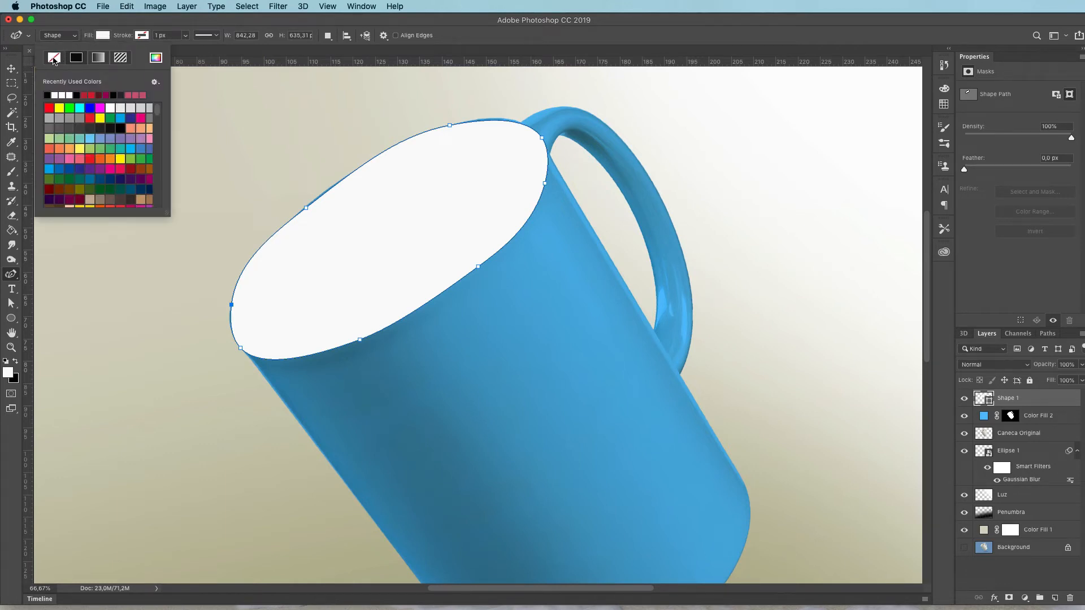
click(54, 58)
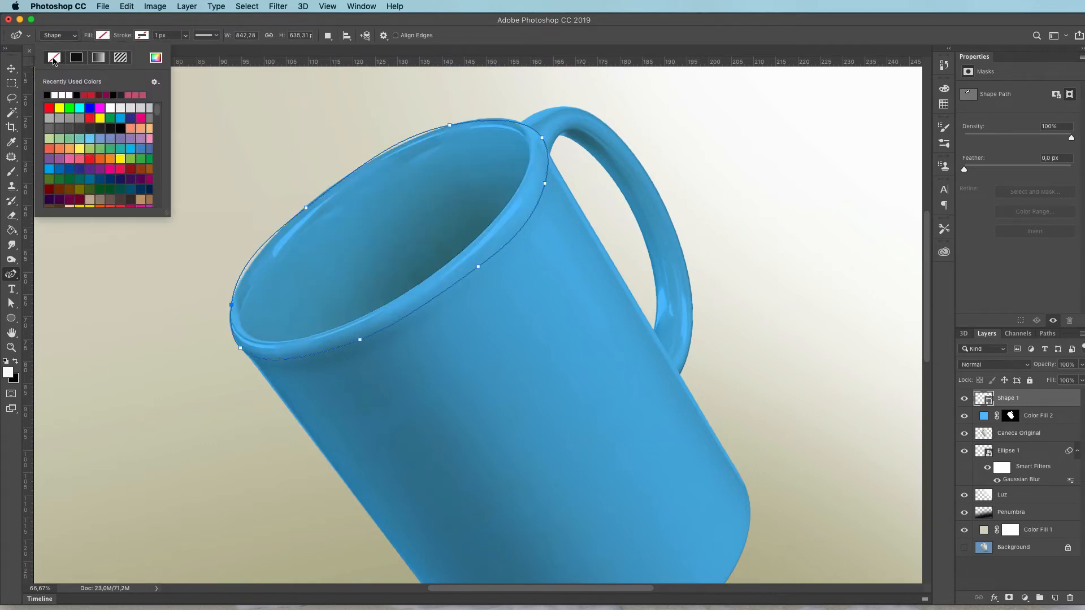
click(144, 35)
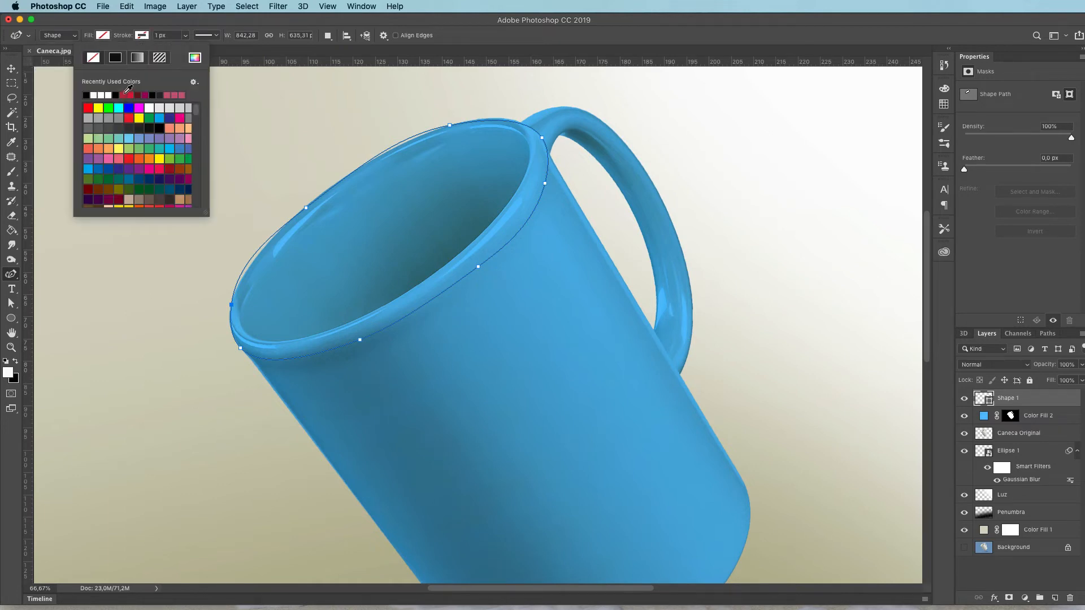
click(149, 160)
click(162, 30)
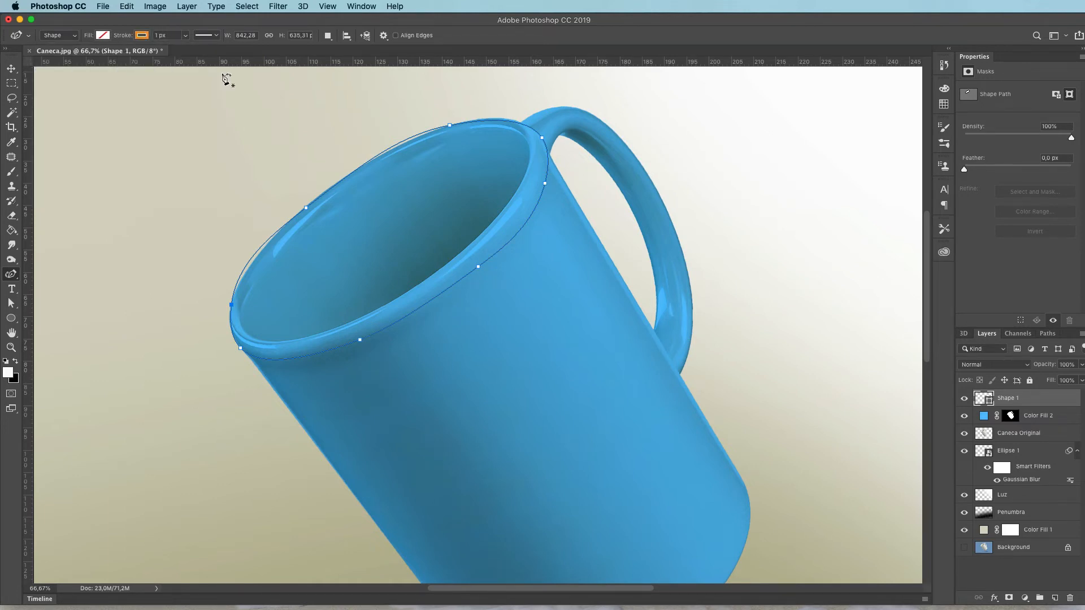
click(186, 37)
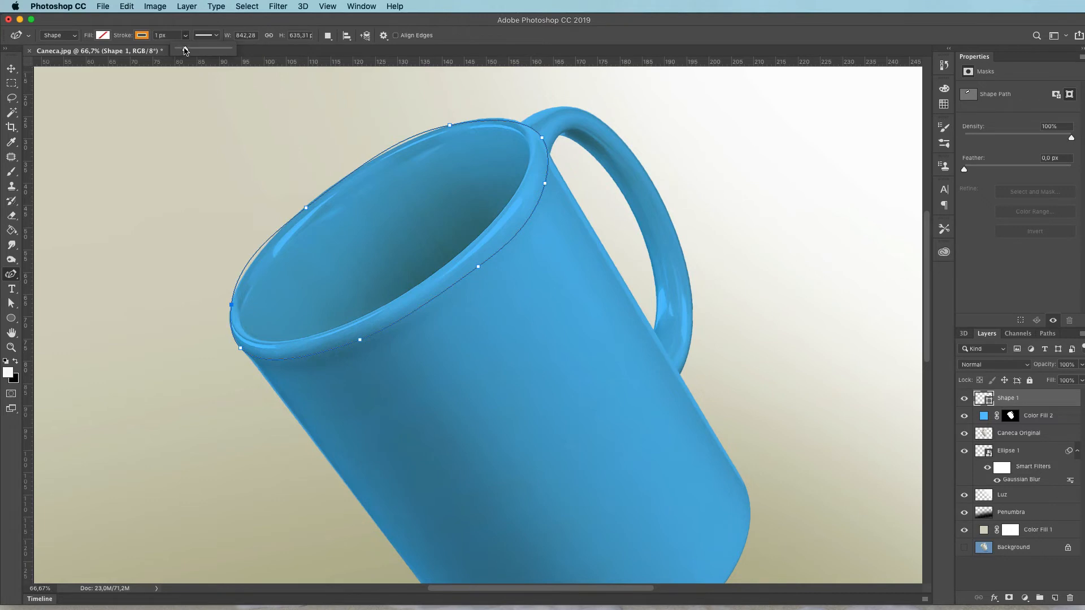
drag(189, 49, 187, 53)
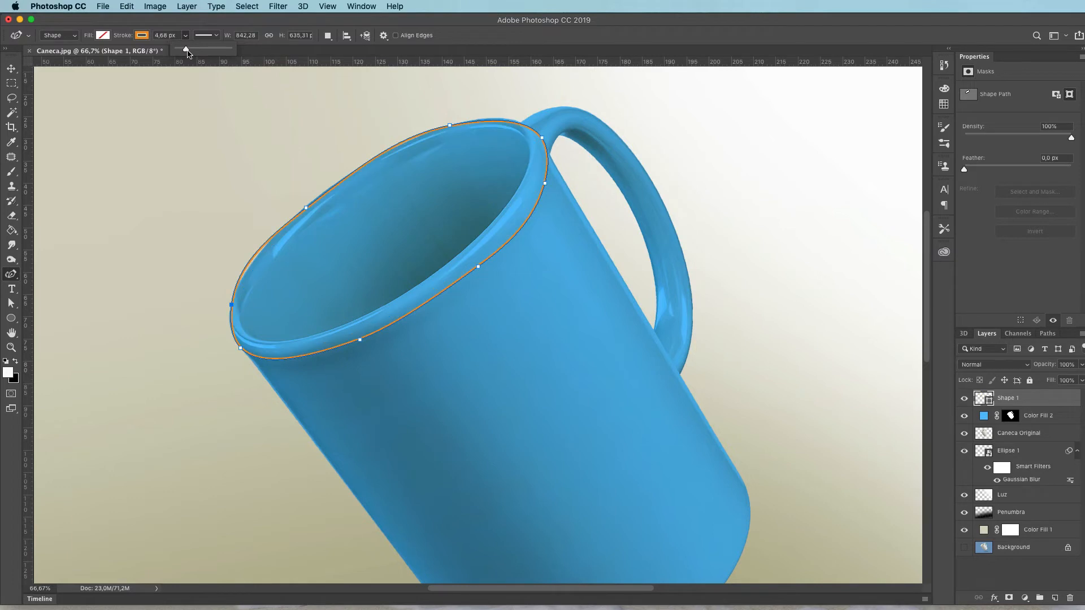
click(391, 17)
Refine the rim shape by repositioning its anchor points and adding one near the handle so the outline follows the rim closely.
drag(545, 183, 540, 187)
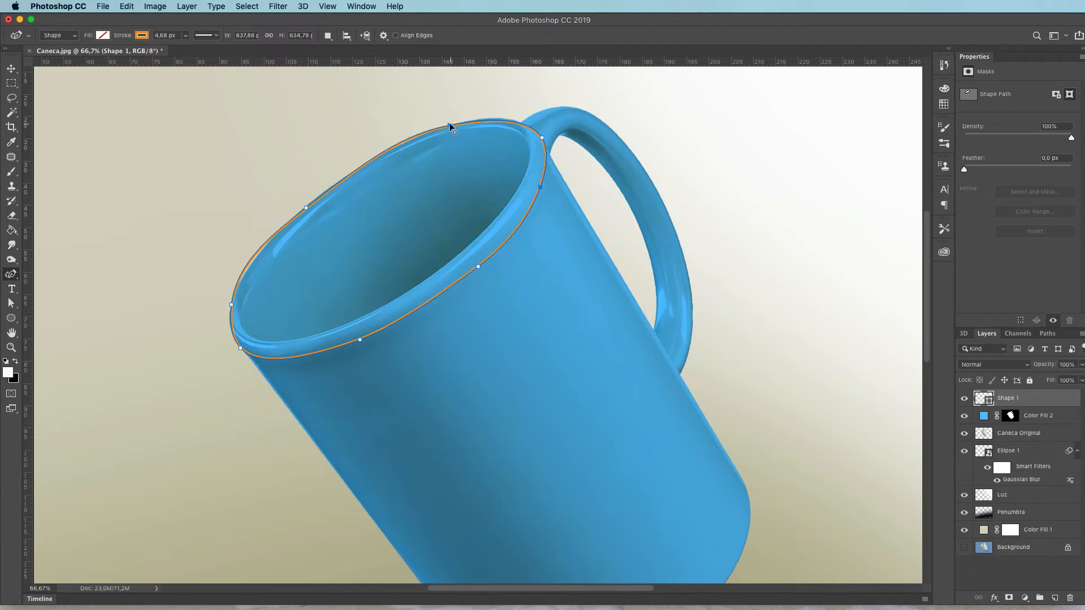
mouse_move(450, 124)
mouse_down()
mouse_move(484, 120)
mouse_move(441, 129)
mouse_up()
click(426, 135)
drag(426, 134, 427, 133)
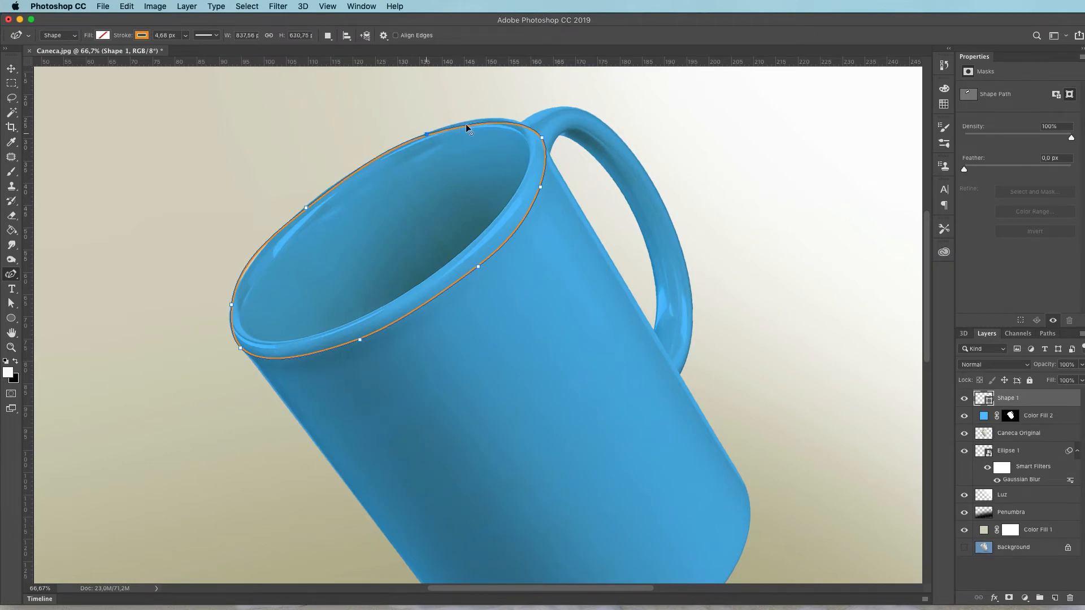
click(495, 124)
drag(495, 123, 518, 122)
drag(232, 305, 229, 318)
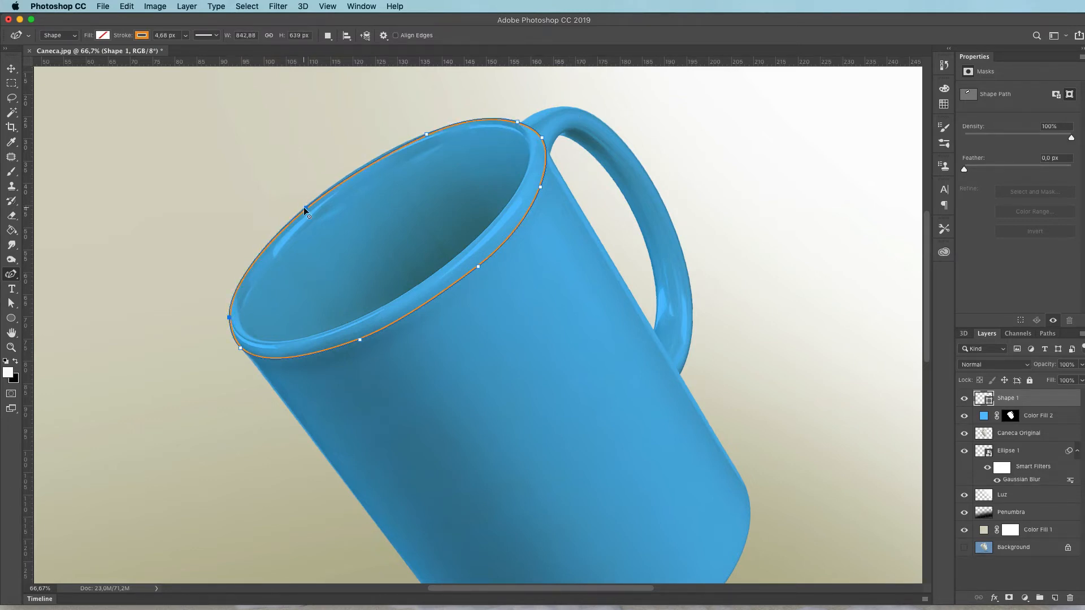
drag(304, 207, 307, 204)
drag(427, 135, 422, 134)
drag(541, 187, 531, 202)
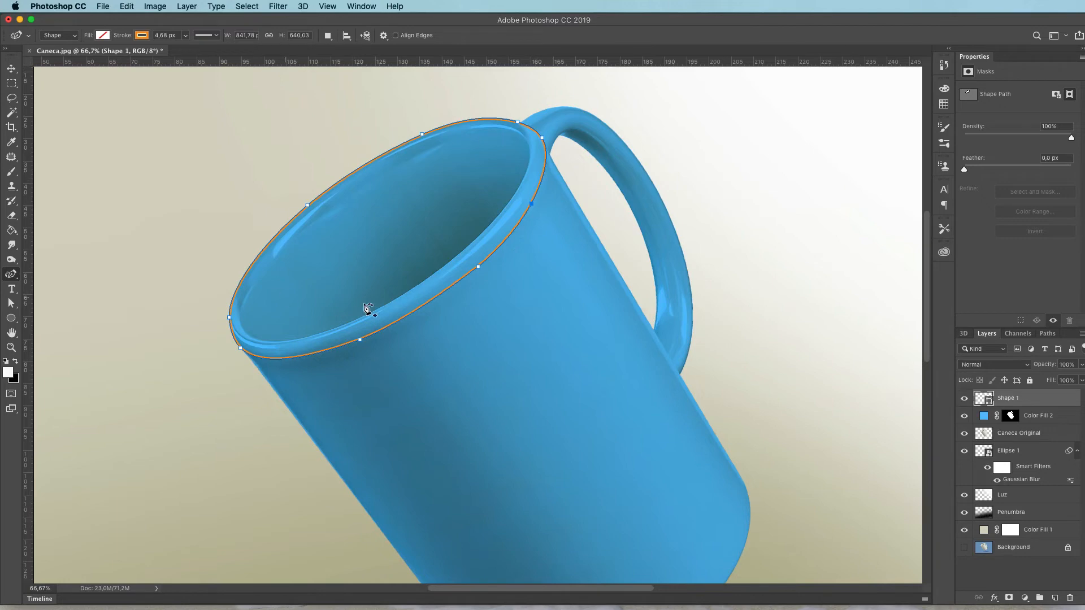
Load the Shape 1 Shape Path as a selection around the mug's rim and return to the layer list.
click(363, 8)
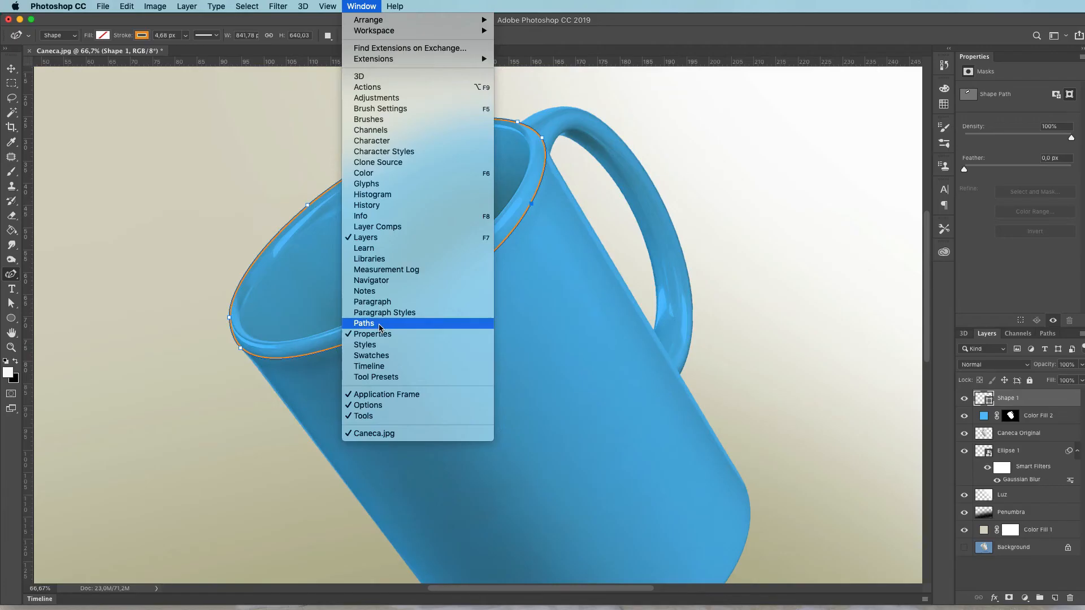
click(380, 326)
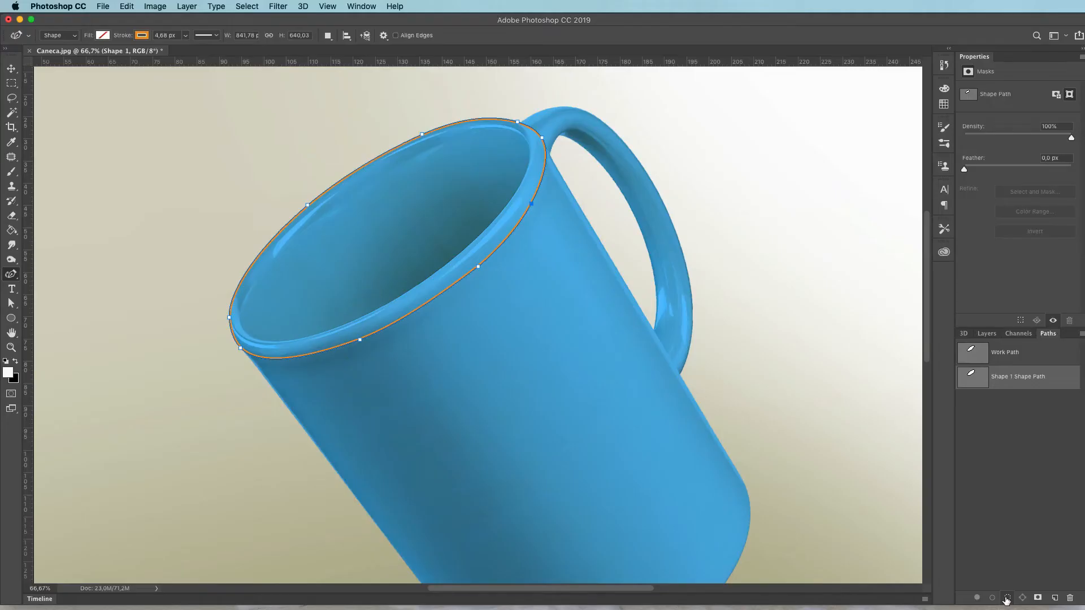
click(1006, 599)
click(986, 334)
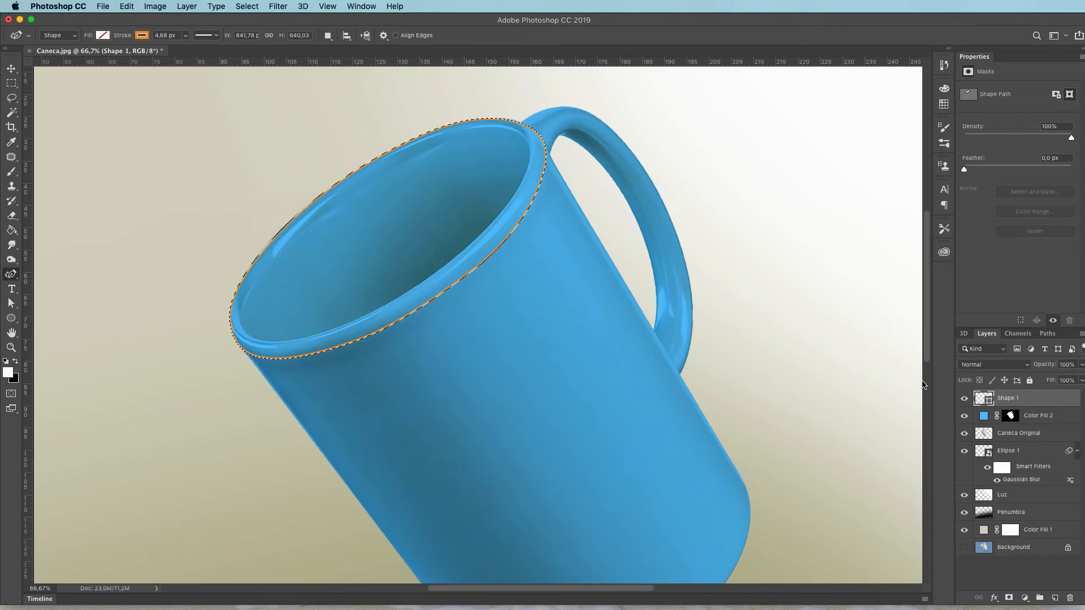
Save the rim selection as a new channel named Borda and delete the Shape 1 layer.
click(247, 6)
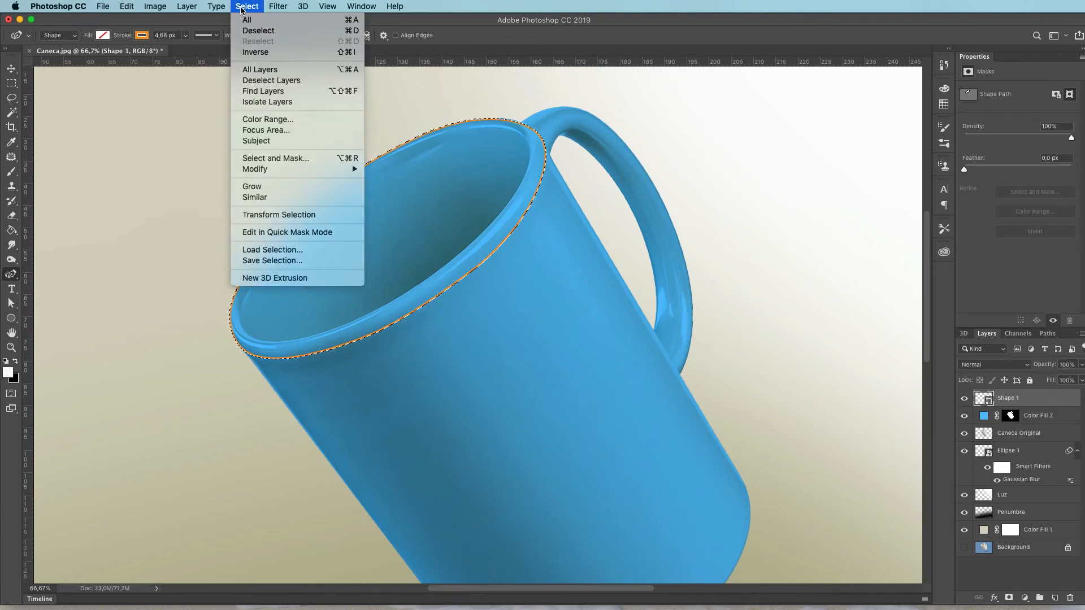
click(268, 261)
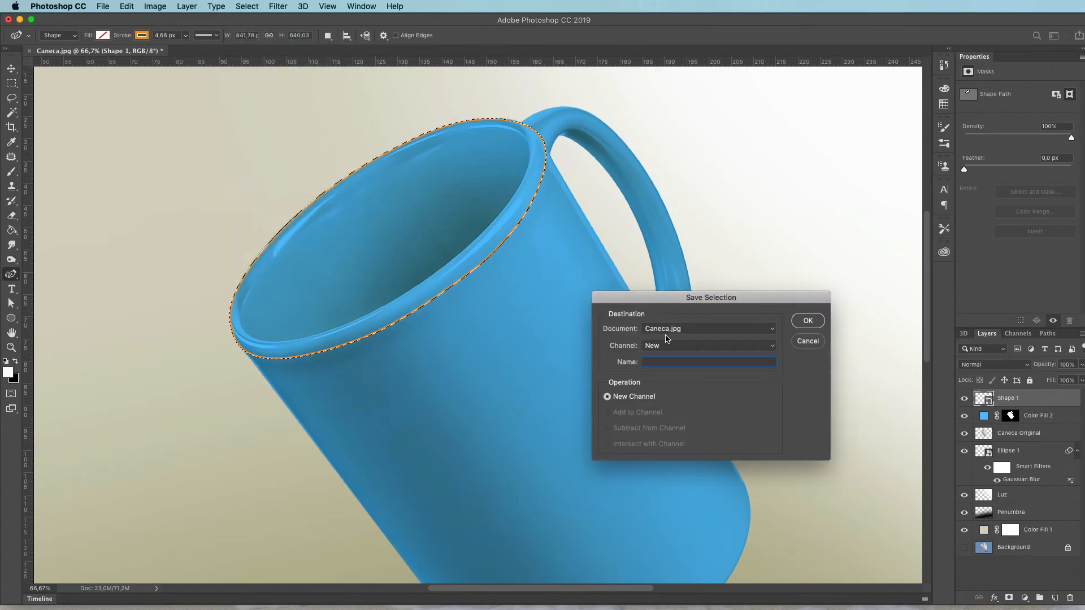
text(Borda)
click(807, 325)
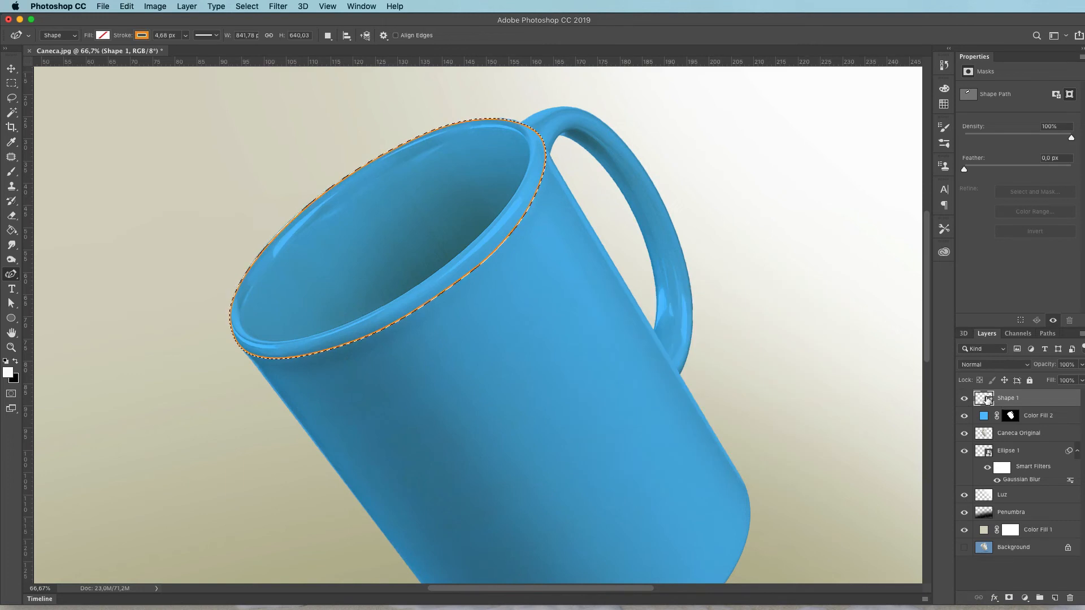
drag(986, 401, 1068, 598)
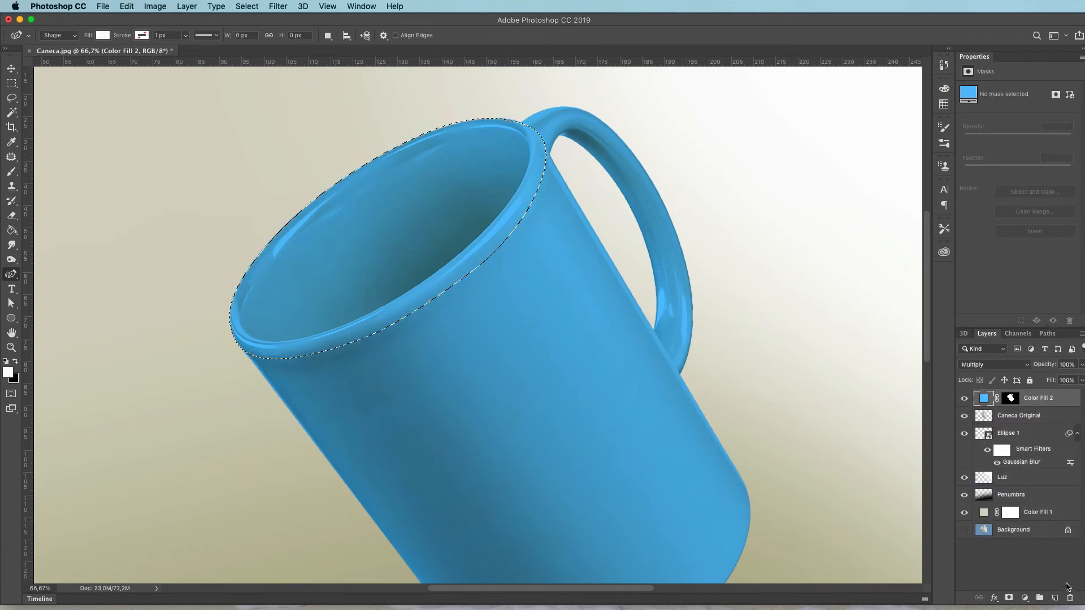
Add an orange Solid Color fill layer masked to the rim selection and set its blend mode to Multiply.
click(1024, 597)
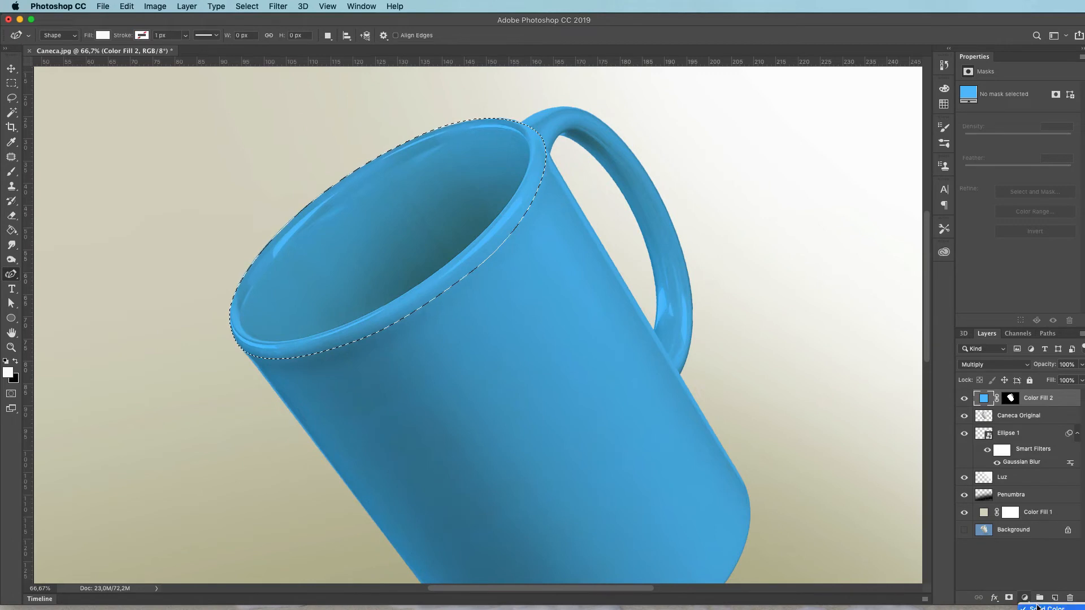
click(1045, 608)
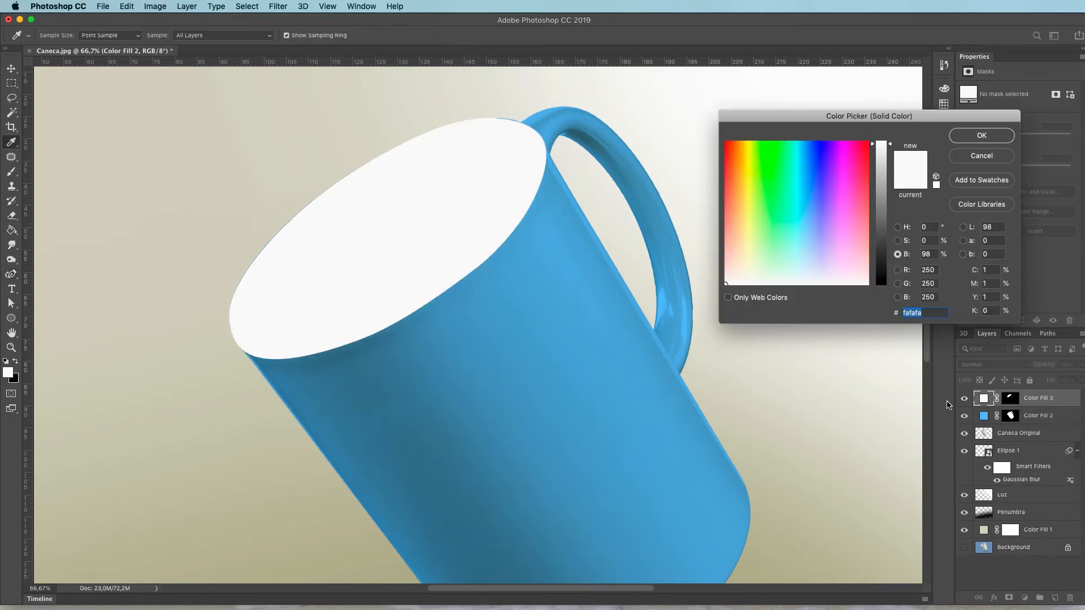
drag(746, 206, 737, 196)
click(977, 138)
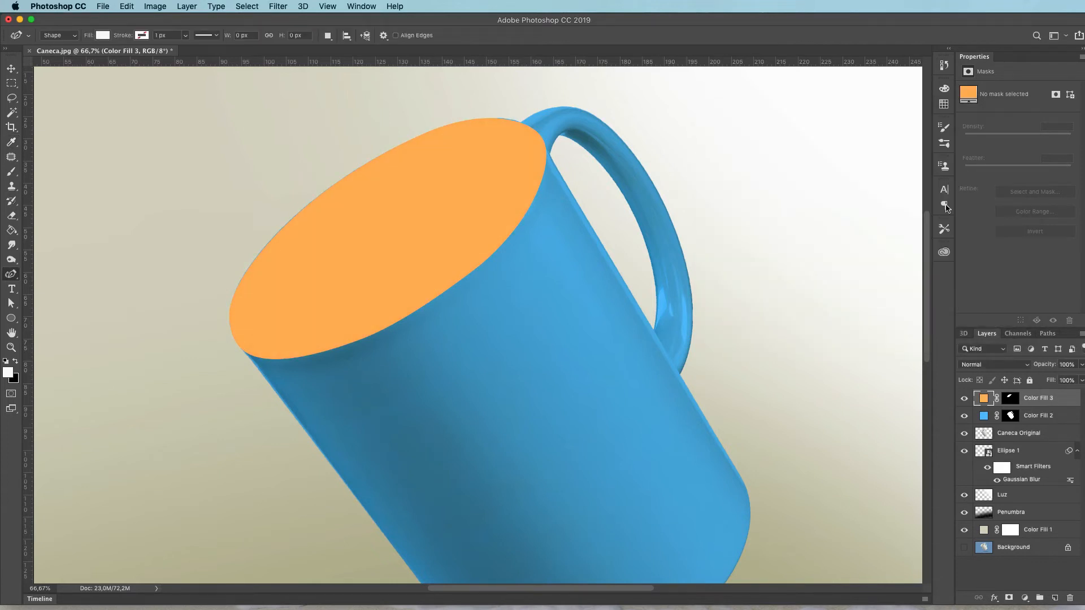
click(994, 367)
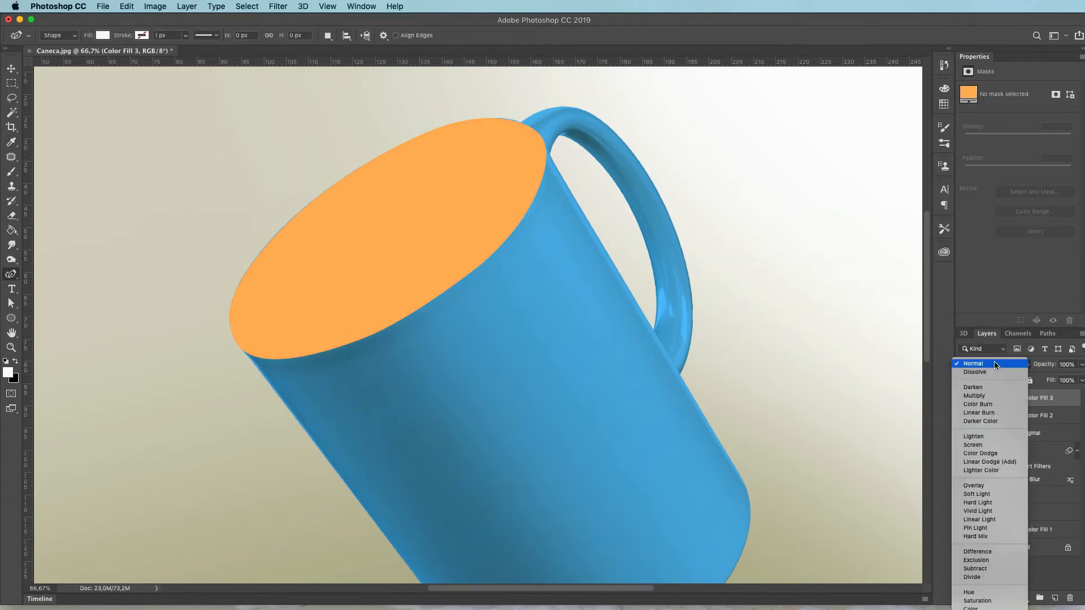
click(980, 397)
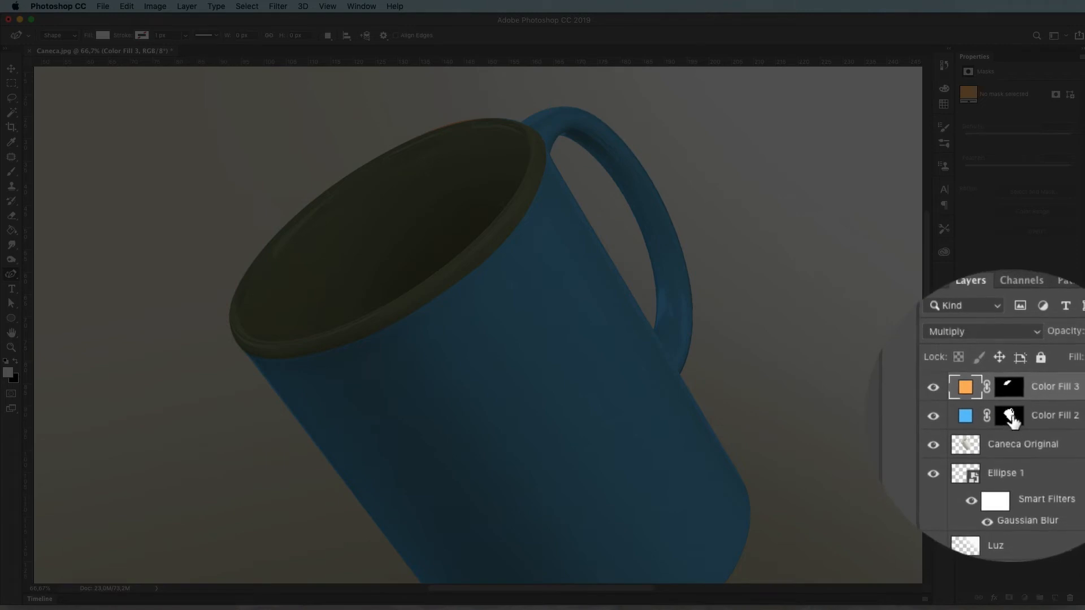
Target the Color Fill 2 layer mask and load the Borda channel as a new selection around the mug's rim.
click(1009, 417)
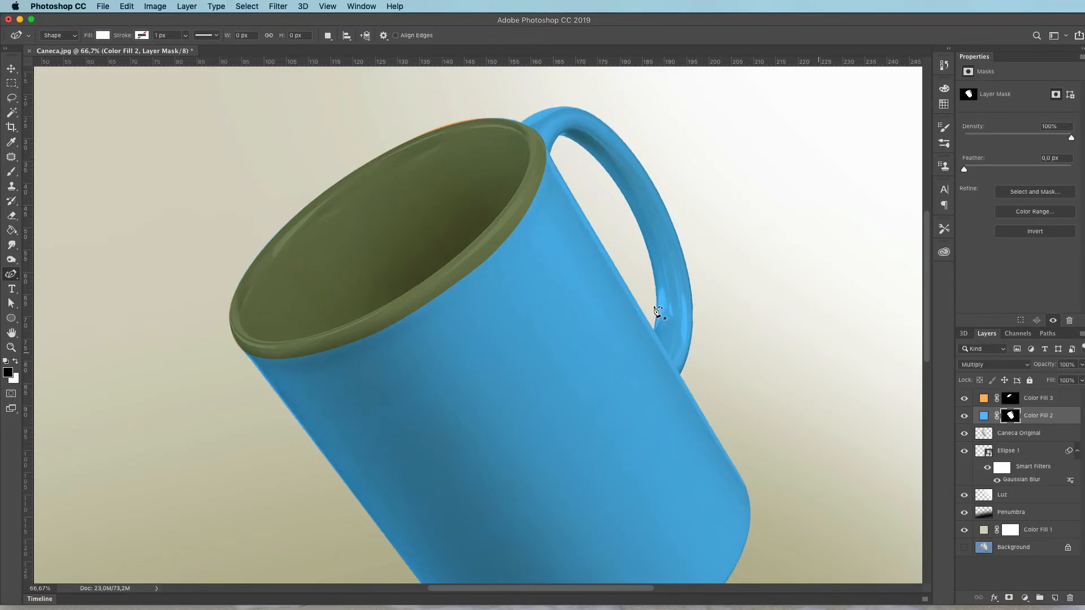
click(247, 7)
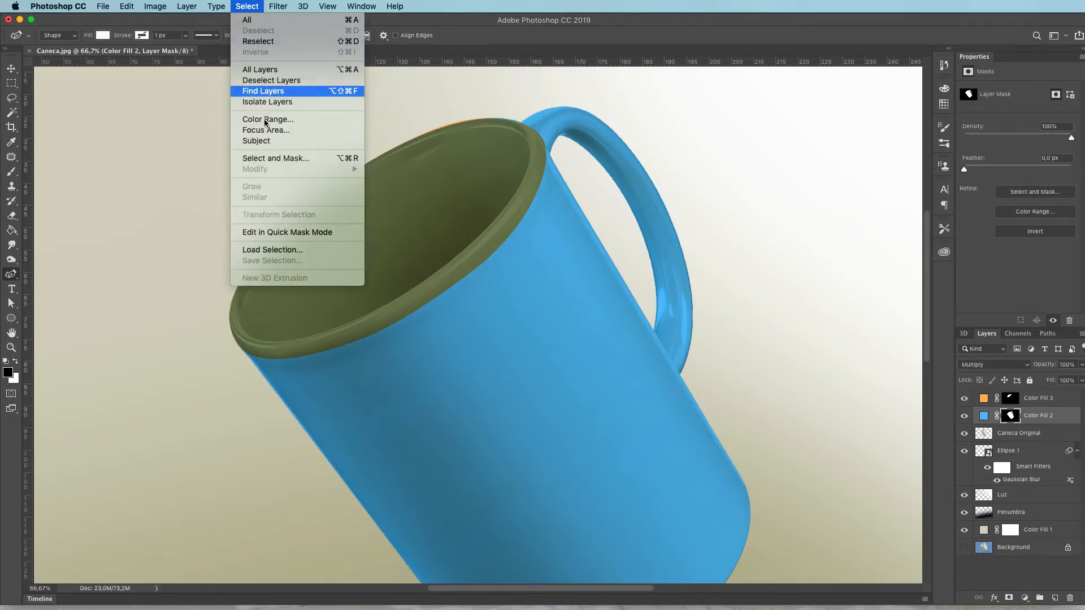
click(300, 248)
click(663, 348)
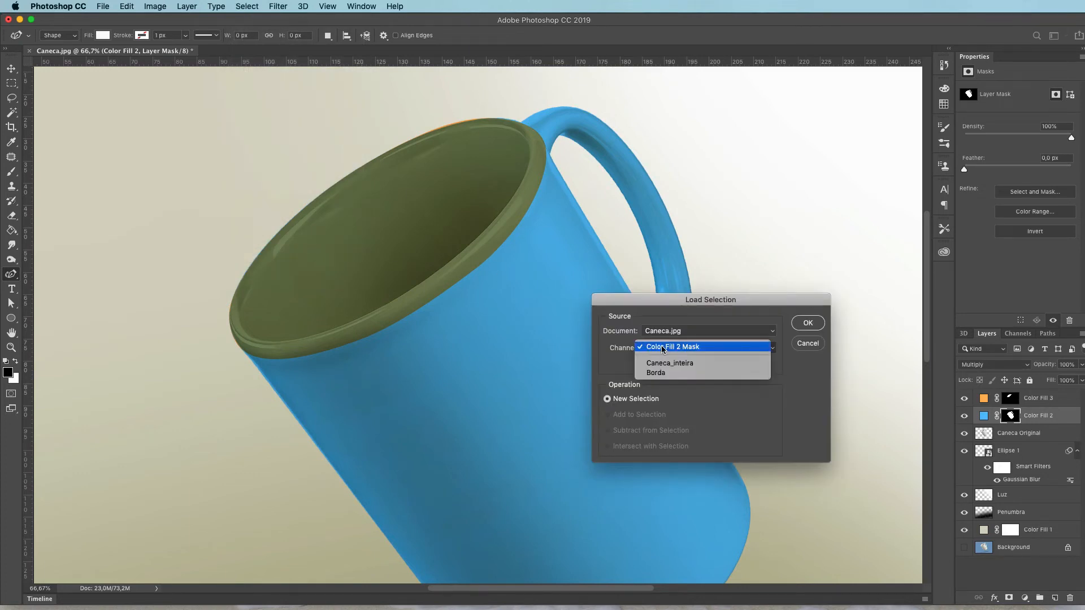
click(673, 374)
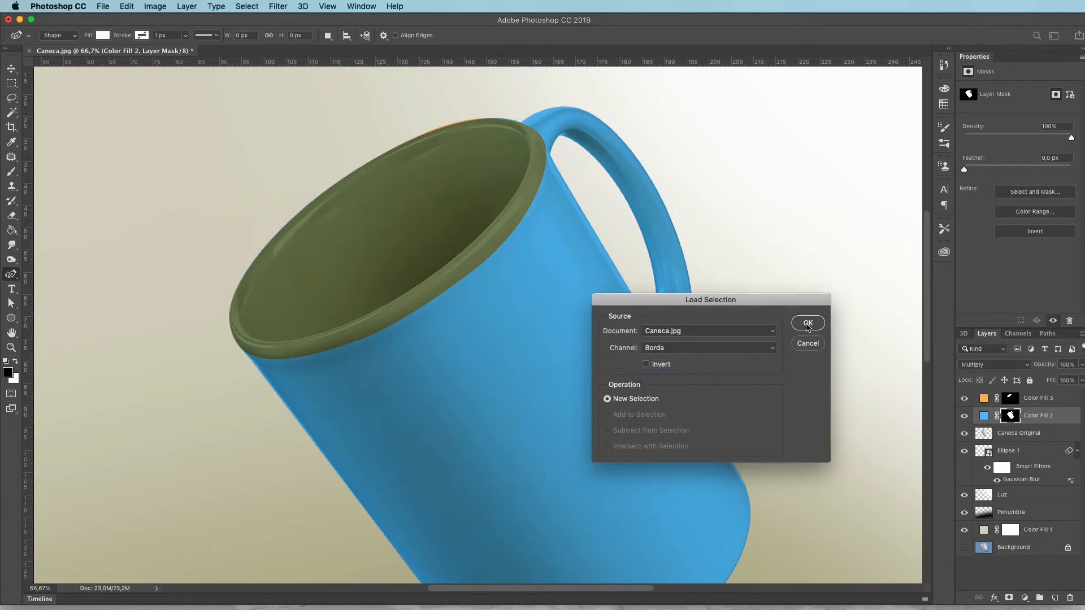
click(808, 323)
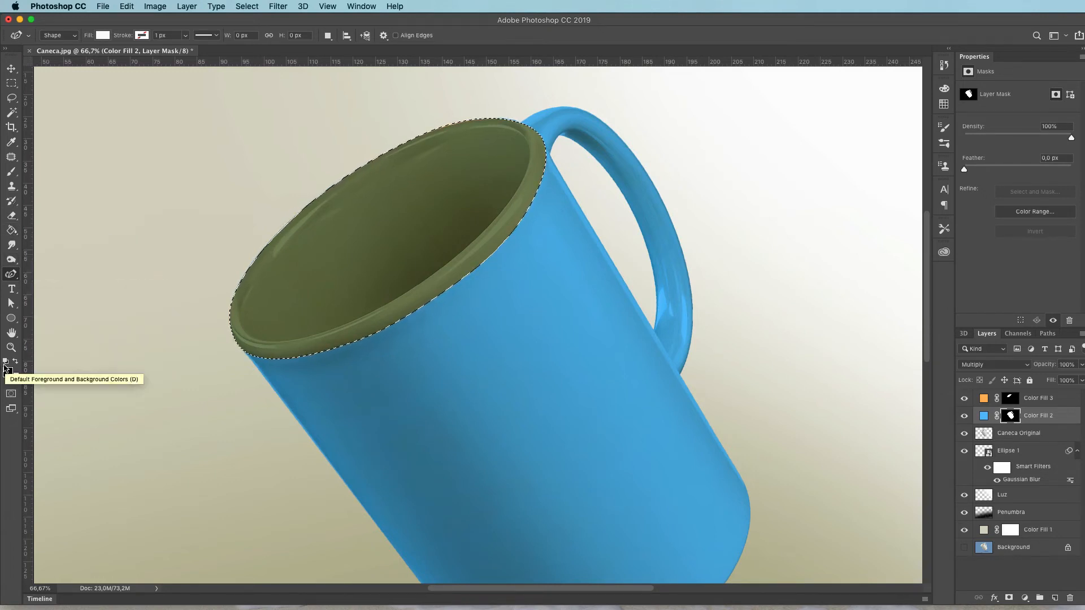
Fill the rim selection with black on the Color Fill 2 mask, deselect, and check the rim with Color Fill 3 hidden and shown.
click(126, 7)
click(163, 187)
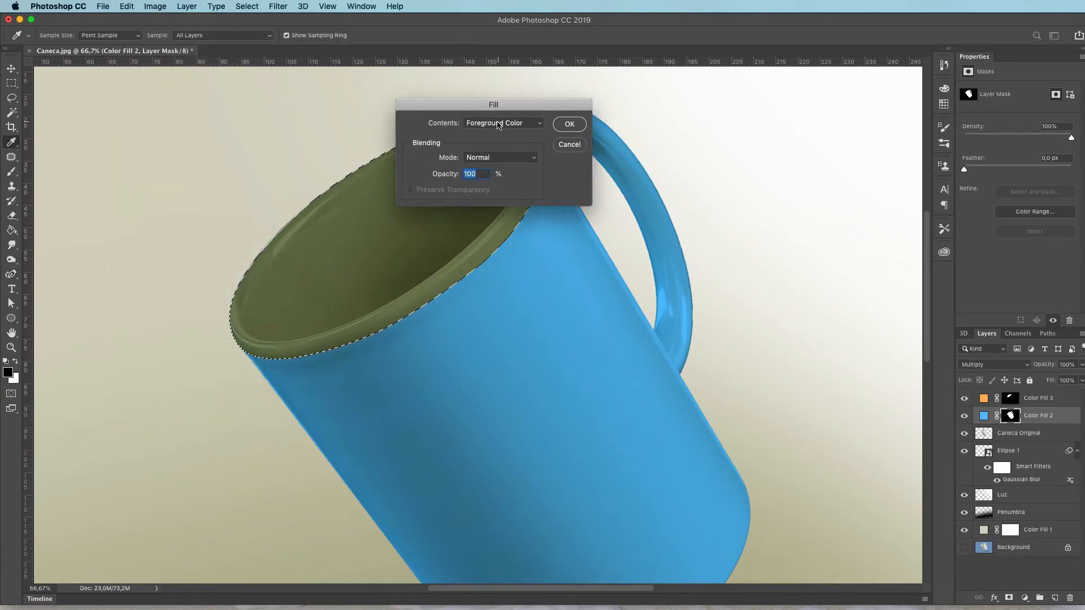
click(499, 123)
click(489, 193)
click(569, 125)
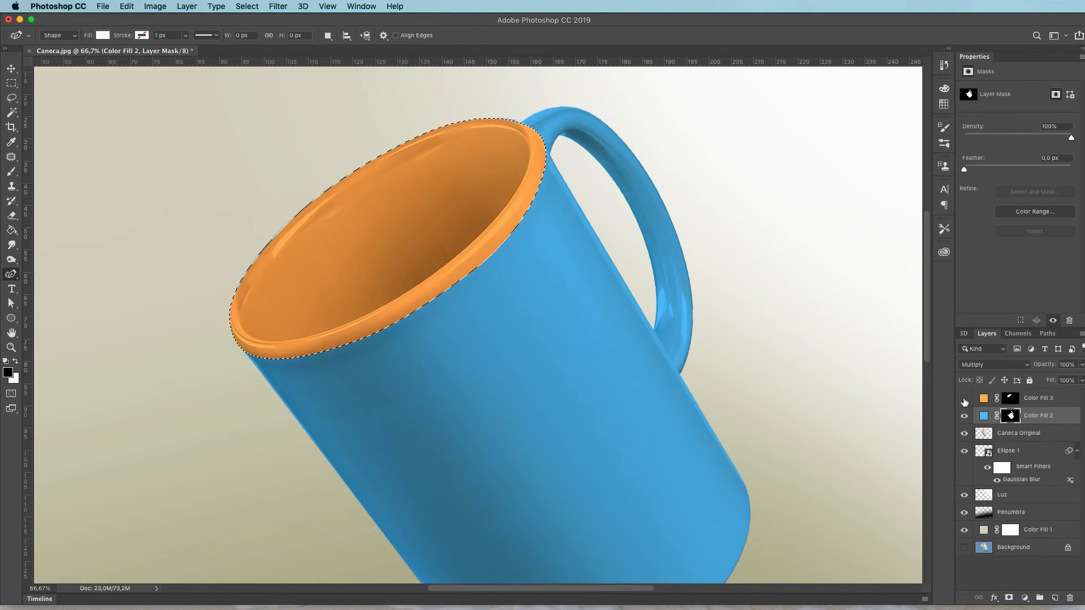
click(965, 399)
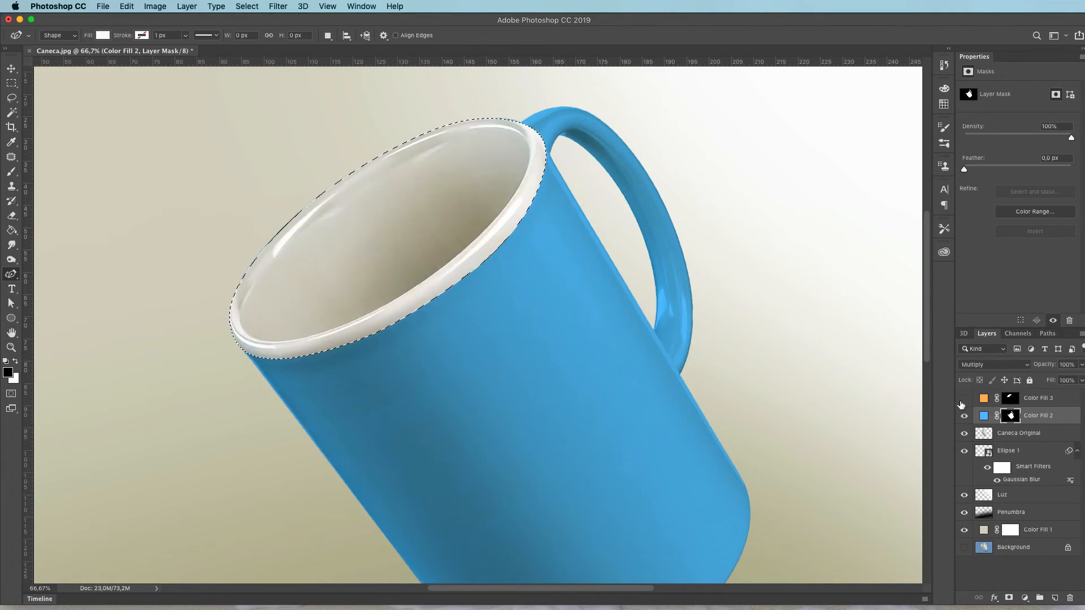
key(super+d)
click(964, 400)
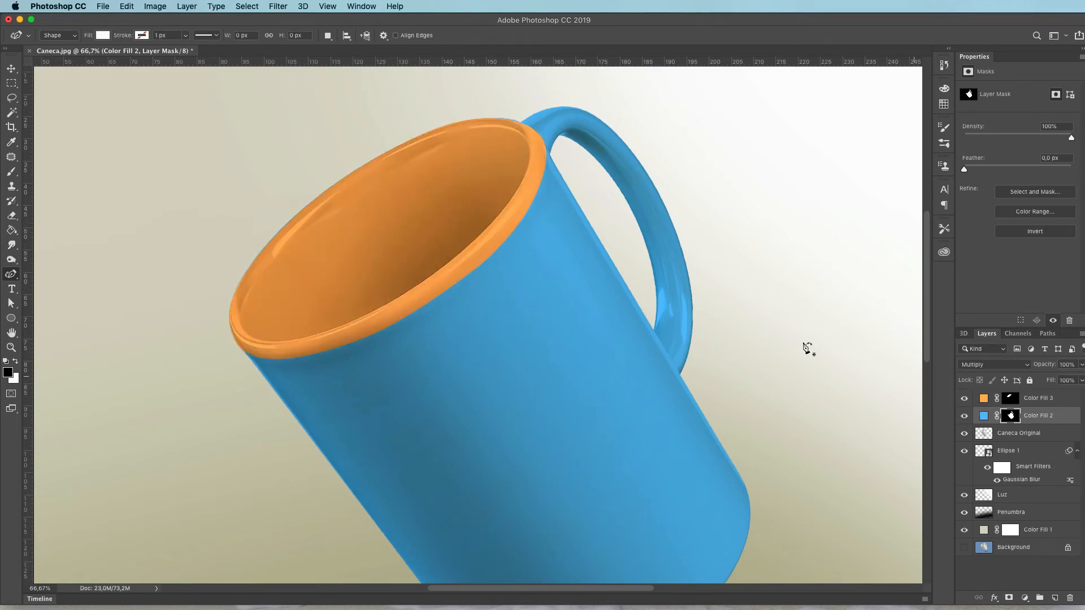
Change the Color Fill 3 color to a saturated golden yellow for the mug's rim and interior.
double_click(983, 399)
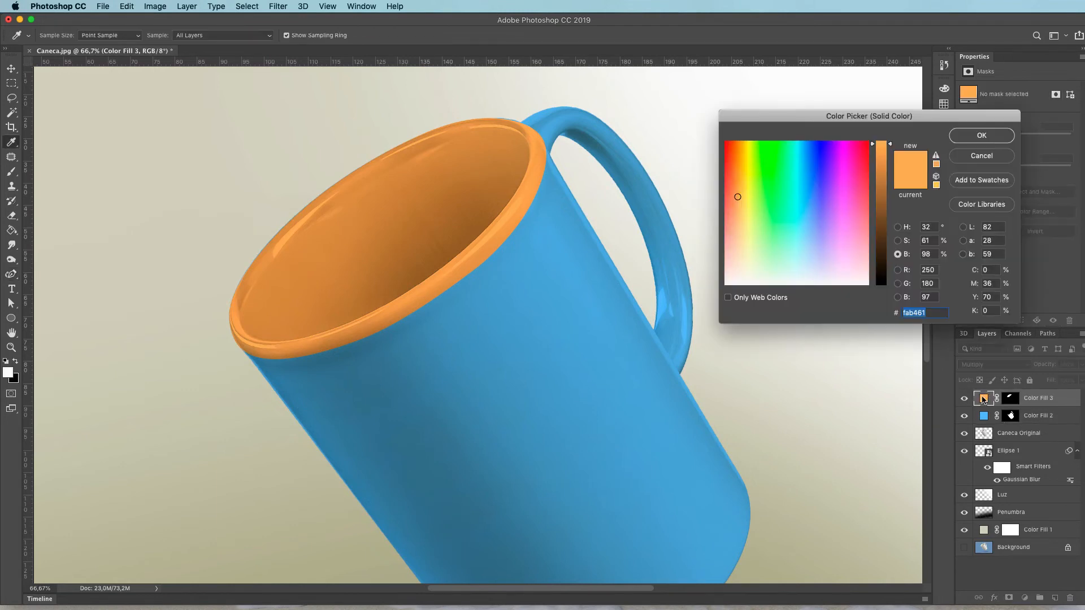
mouse_move(792, 201)
mouse_down()
mouse_move(763, 223)
mouse_move(784, 211)
mouse_move(742, 169)
mouse_up()
click(993, 137)
Change the Color Fill 2 color to a bright cyan blue for the mug's body and handle.
double_click(985, 417)
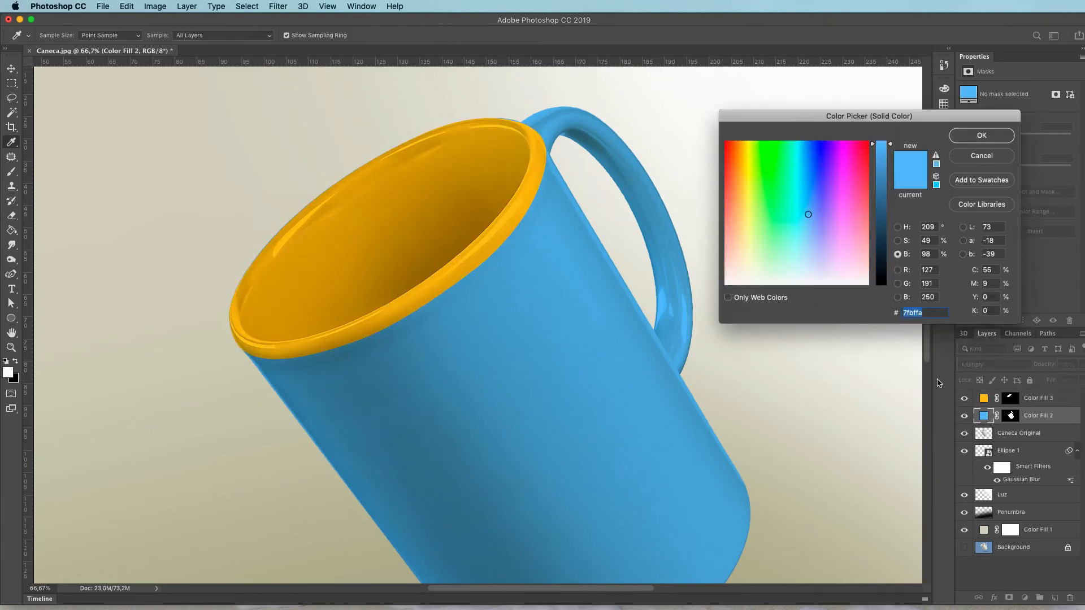
drag(827, 215, 803, 143)
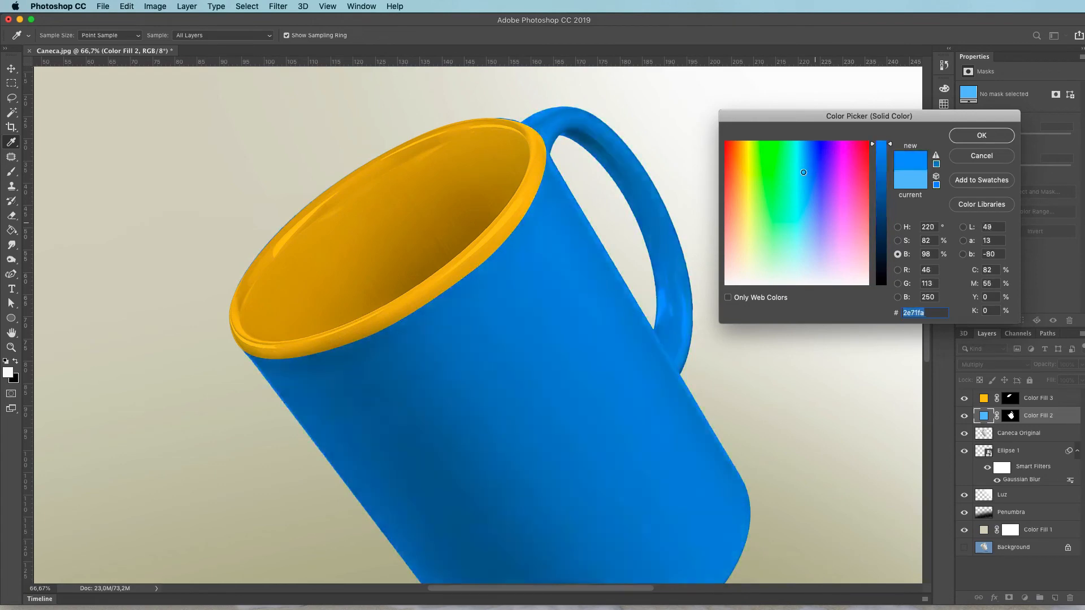
click(969, 133)
key(super+minus)
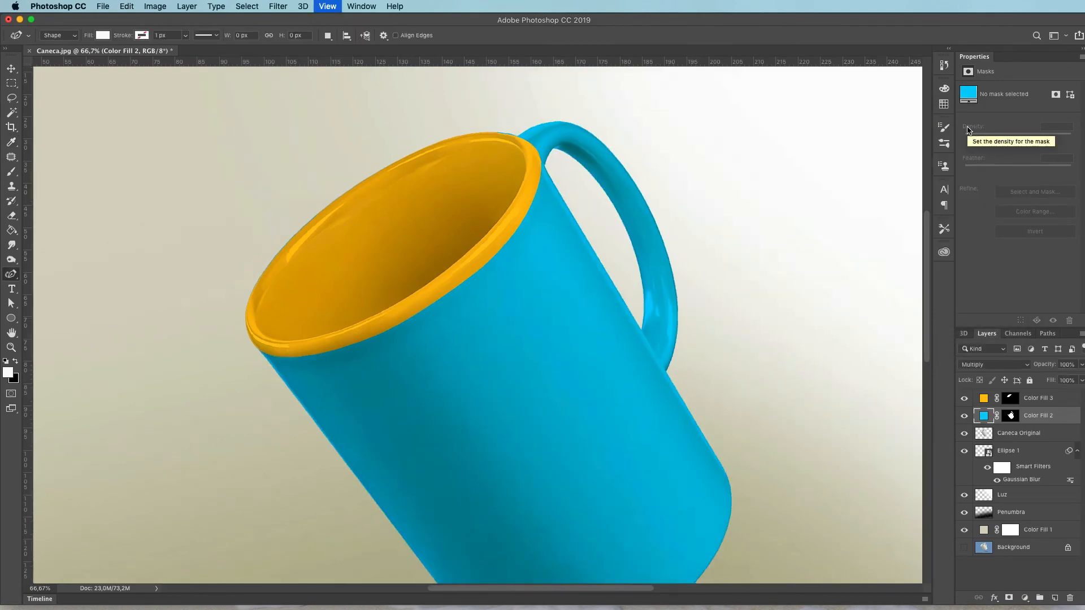
key(super+minus)
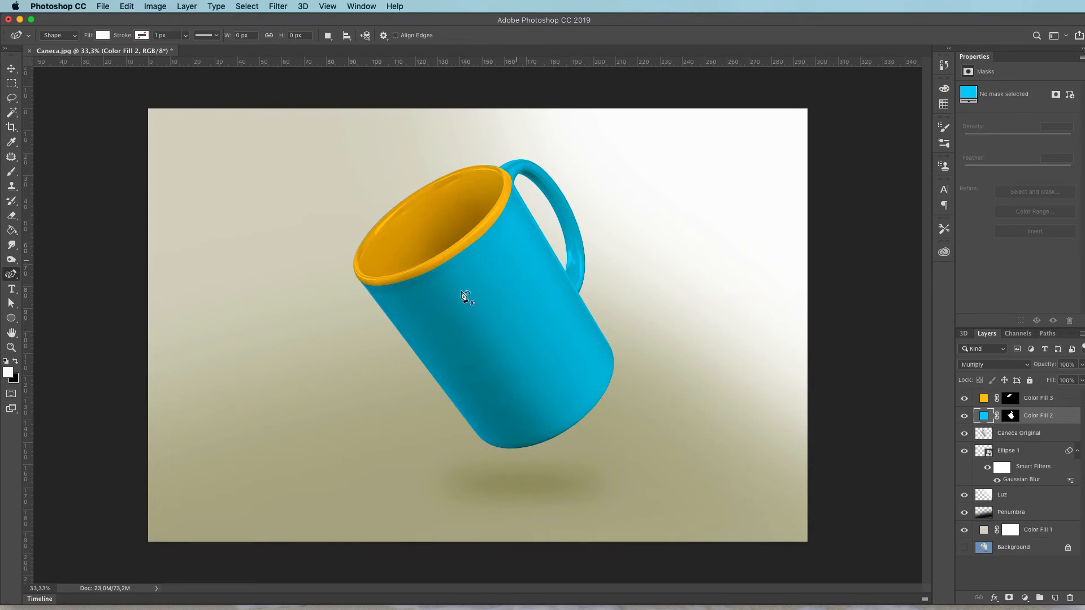
Make Color Fill 3 the active layer and open logo_vine.jpg from the MockUp folder.
click(975, 398)
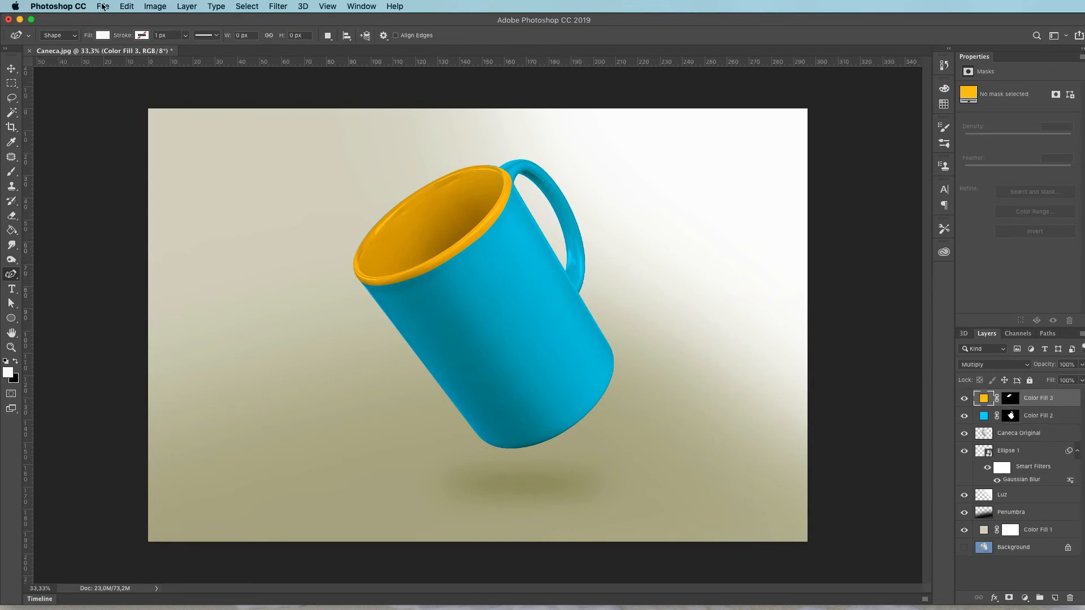
click(103, 6)
click(120, 33)
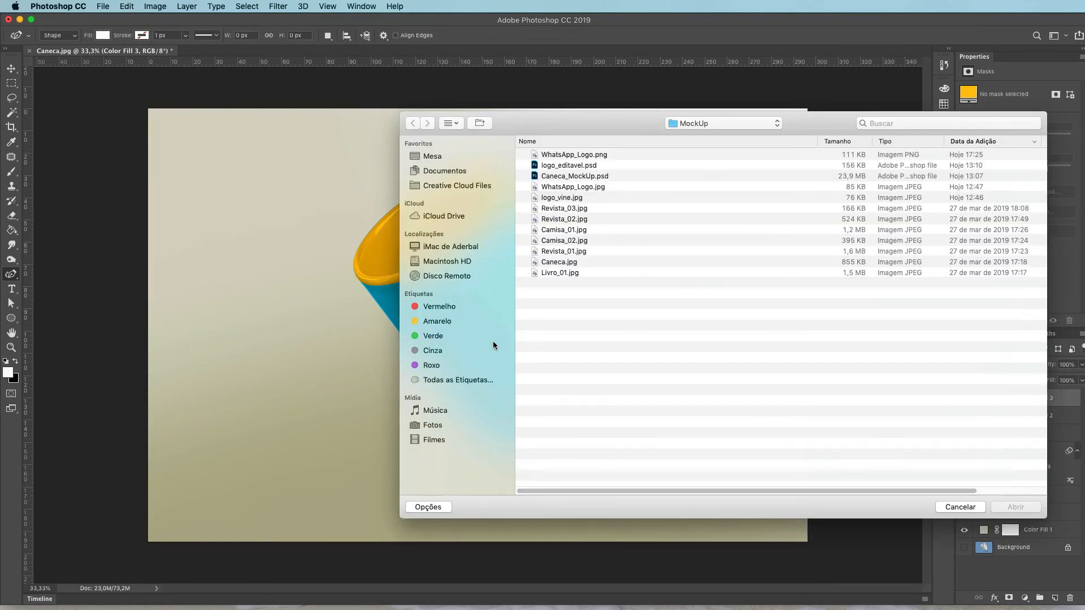
click(580, 200)
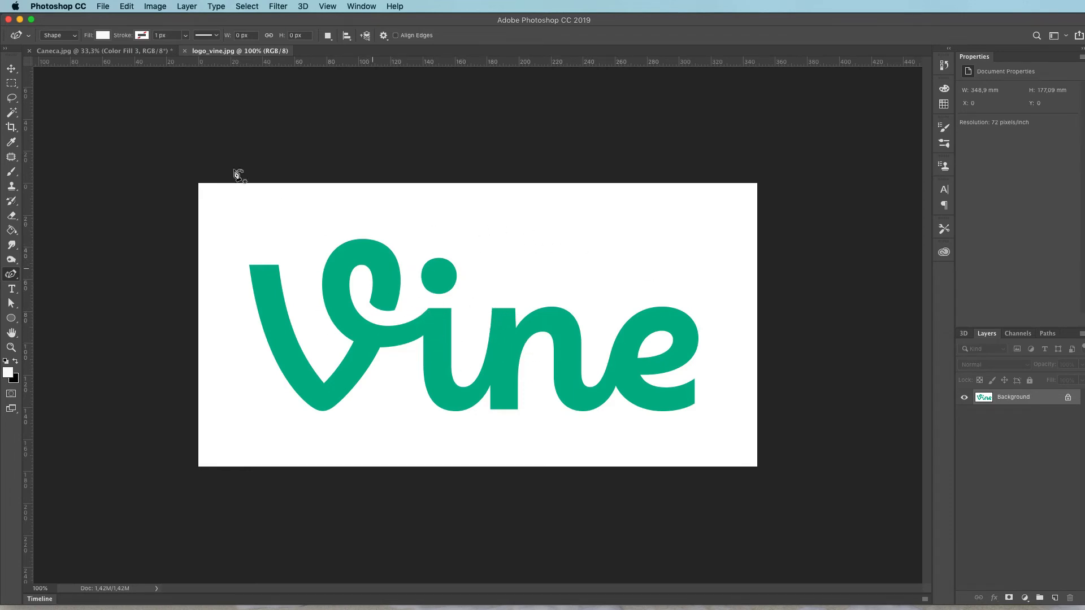
Save the Vine logo in Photoshop format over logo_editavel.psd in the MockUp folder and close that document.
click(103, 7)
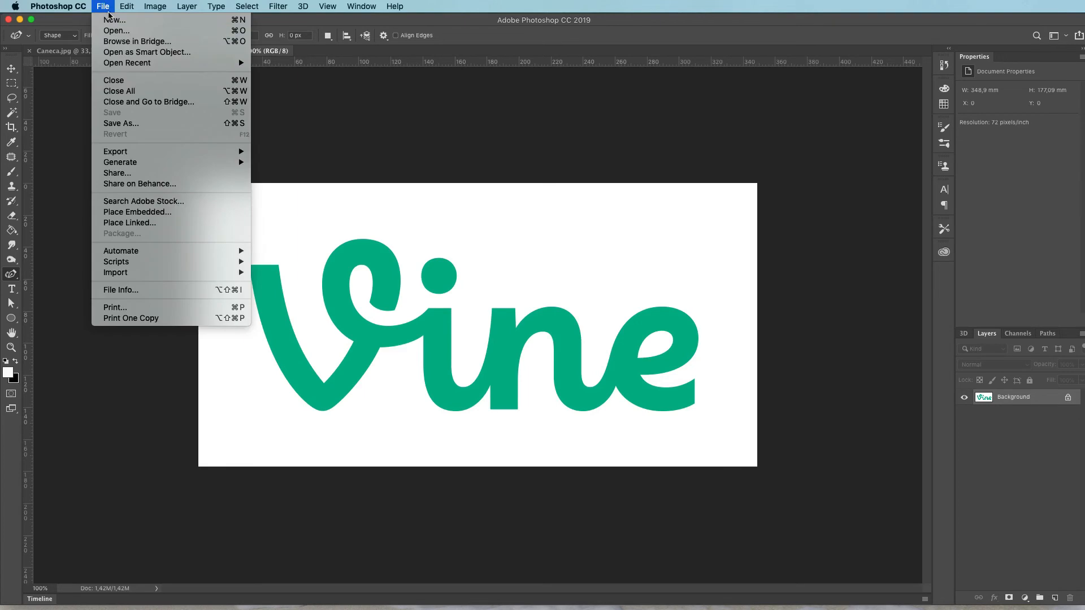
click(134, 125)
click(762, 347)
click(762, 276)
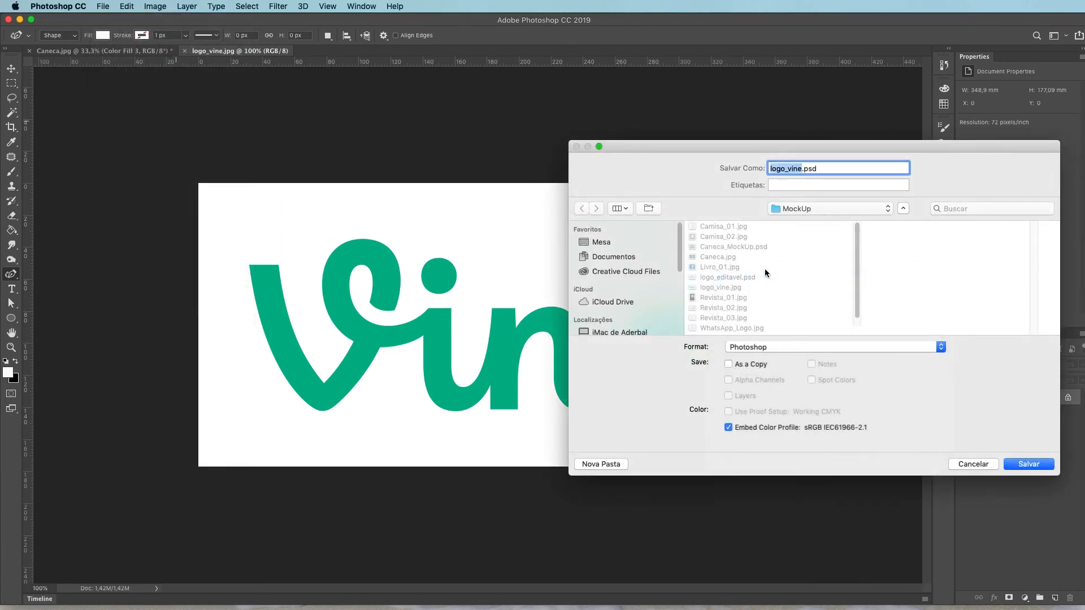
scroll(857, 254, down, 1)
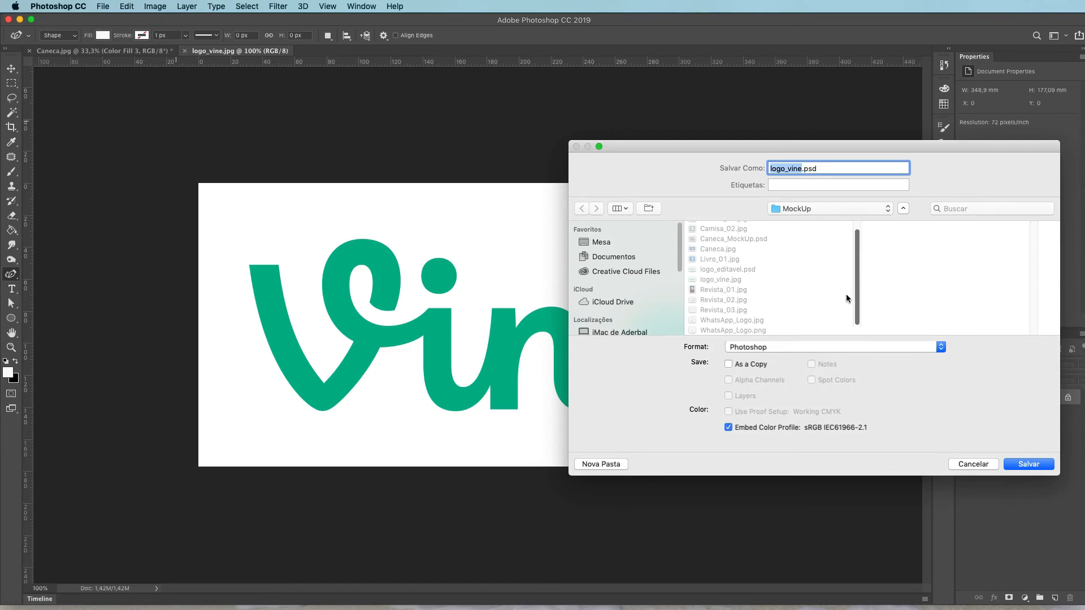
click(734, 270)
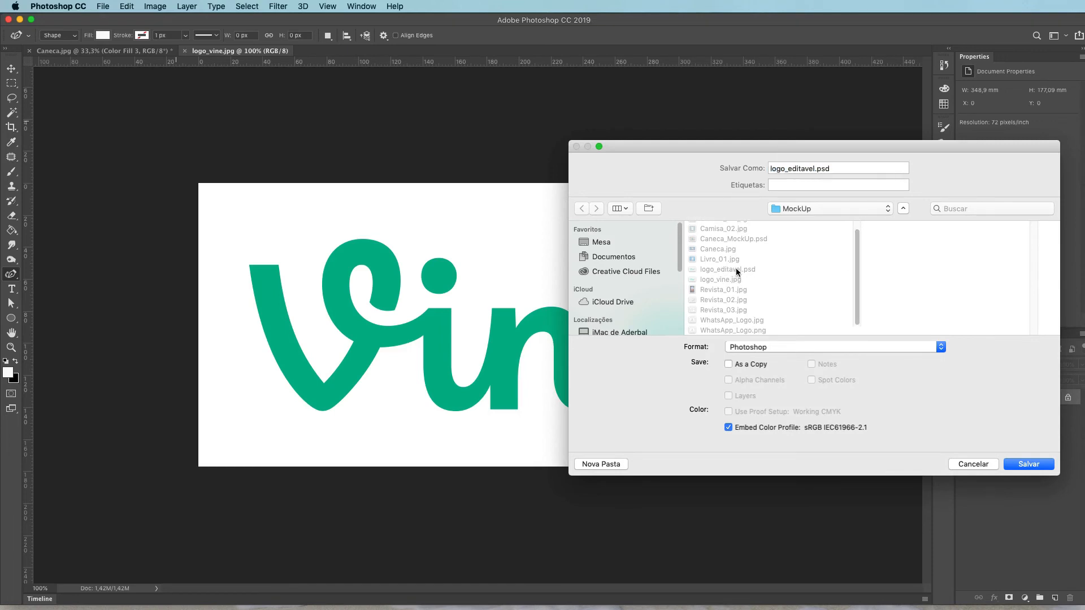
click(1017, 465)
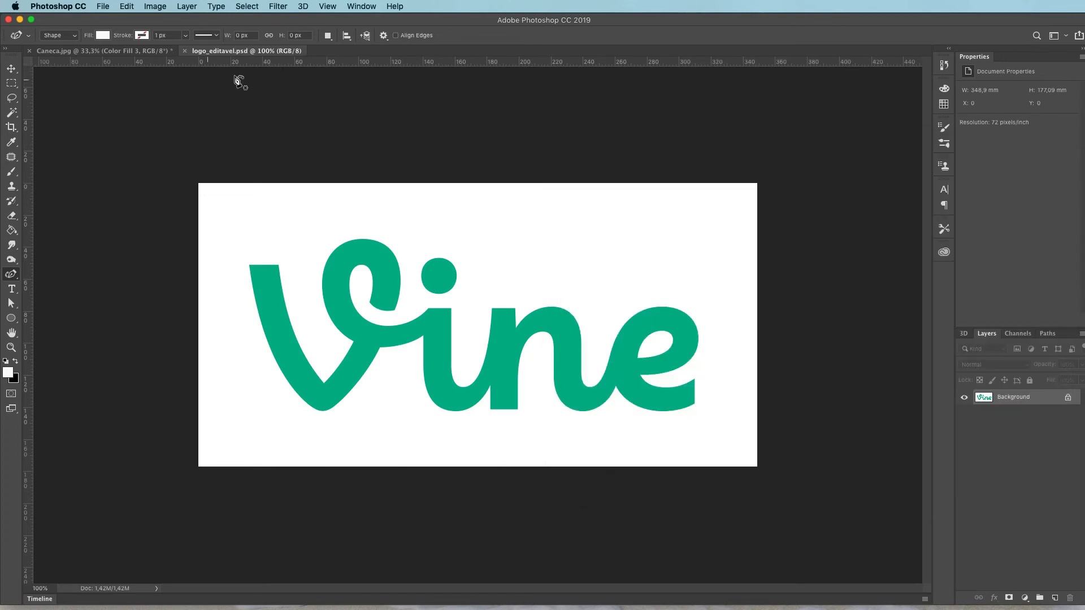
click(185, 52)
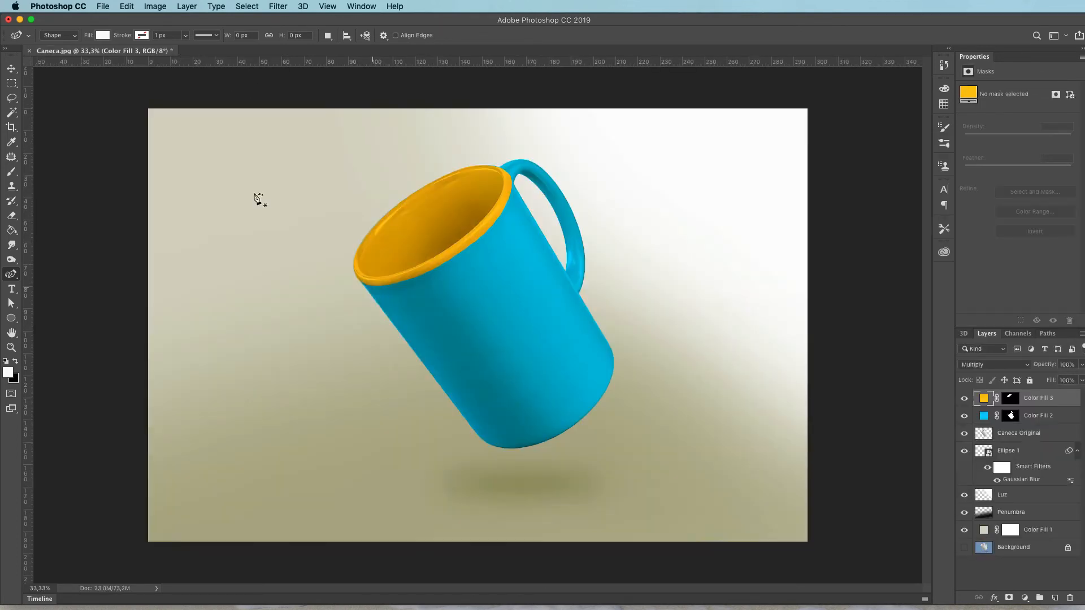
Place logo_editavel.psd as an embedded smart object in the mug document.
click(102, 6)
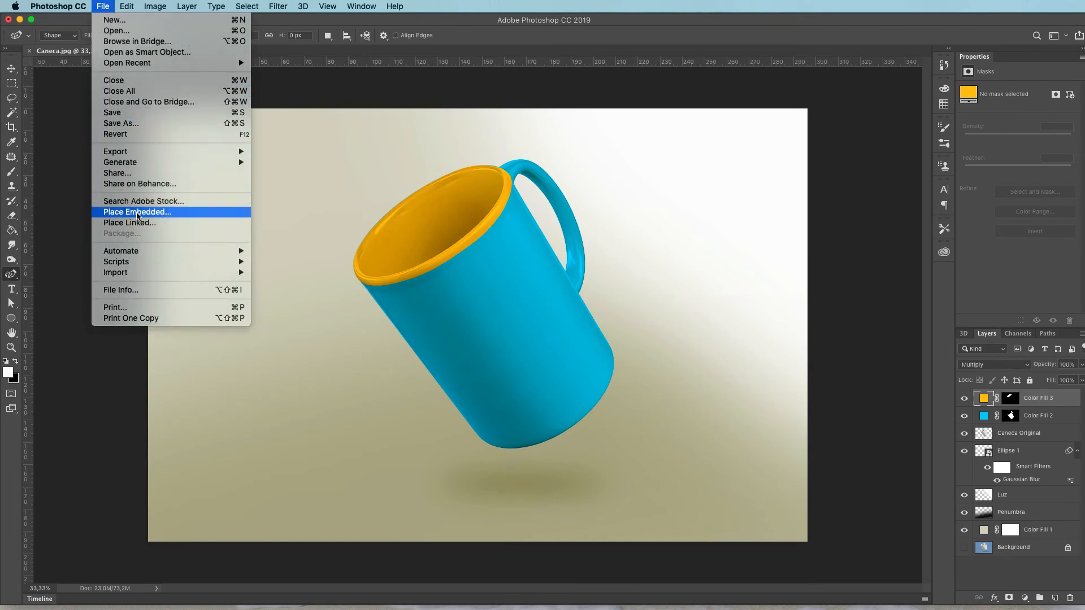
click(181, 212)
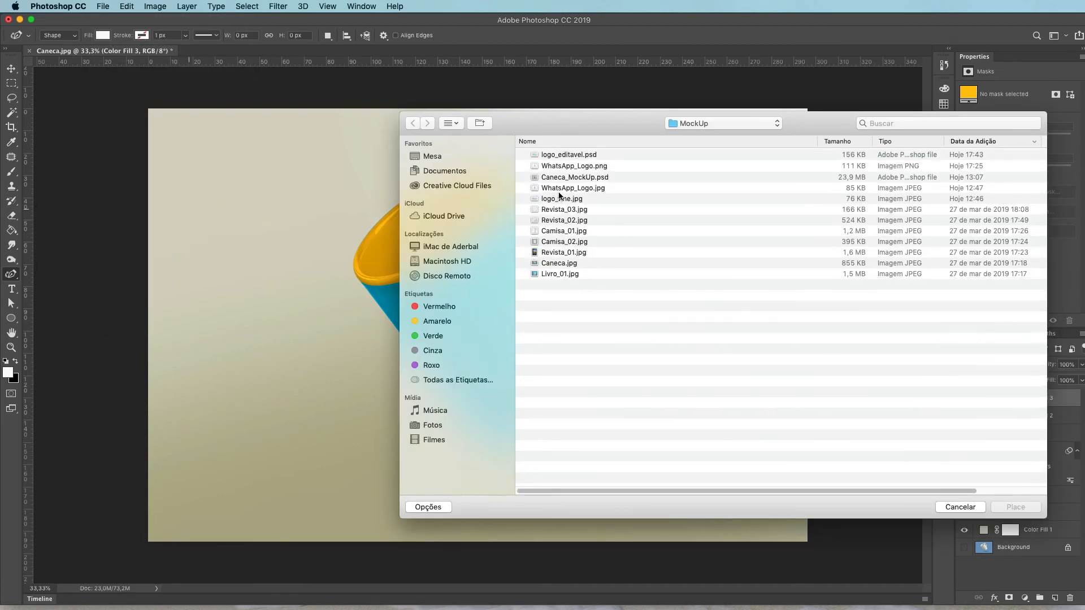
click(552, 156)
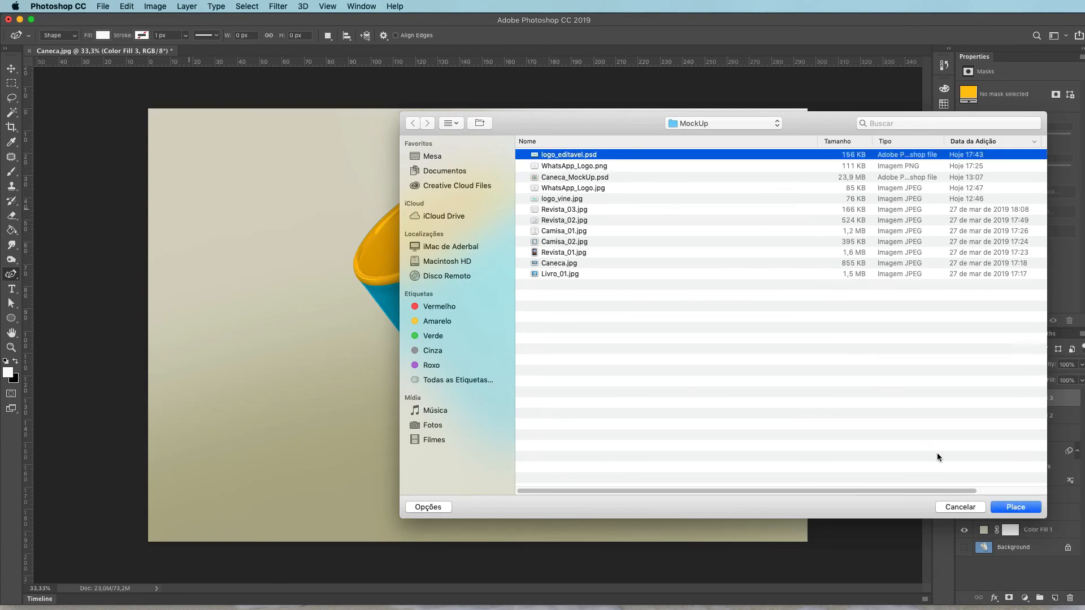
click(1021, 509)
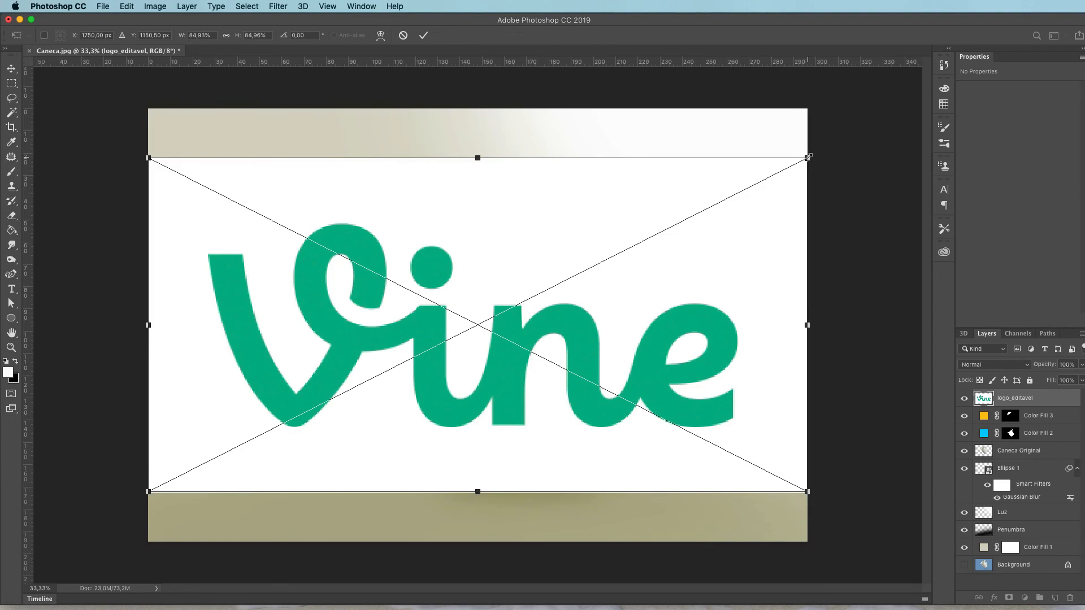
Scale the placed logo to about 23%, rotate it about -34°, position it across the mug's body and commit the placement.
drag(804, 160, 441, 352)
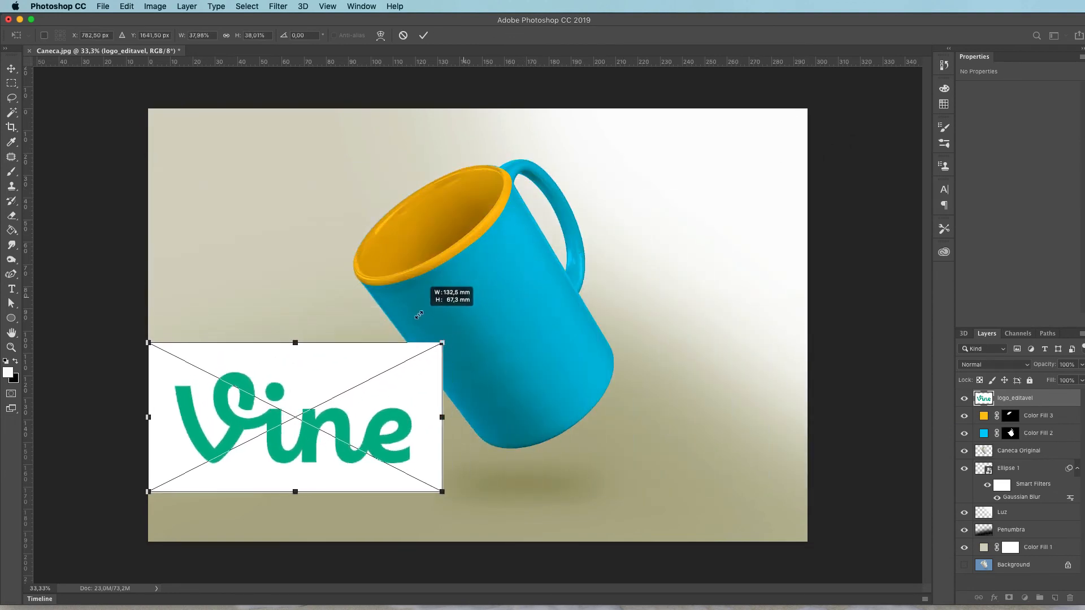
drag(400, 414, 588, 327)
drag(633, 254, 579, 178)
drag(568, 204, 531, 254)
drag(508, 300, 541, 256)
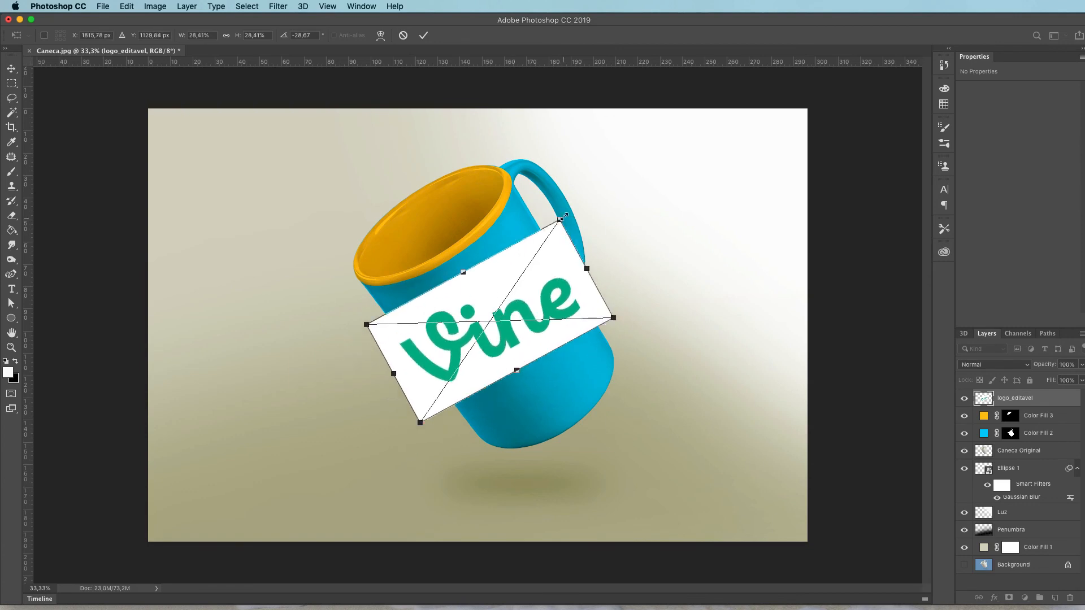
drag(561, 217, 556, 225)
drag(618, 321, 618, 308)
drag(430, 428, 439, 411)
drag(489, 324, 490, 334)
drag(548, 229, 538, 246)
drag(493, 314, 500, 307)
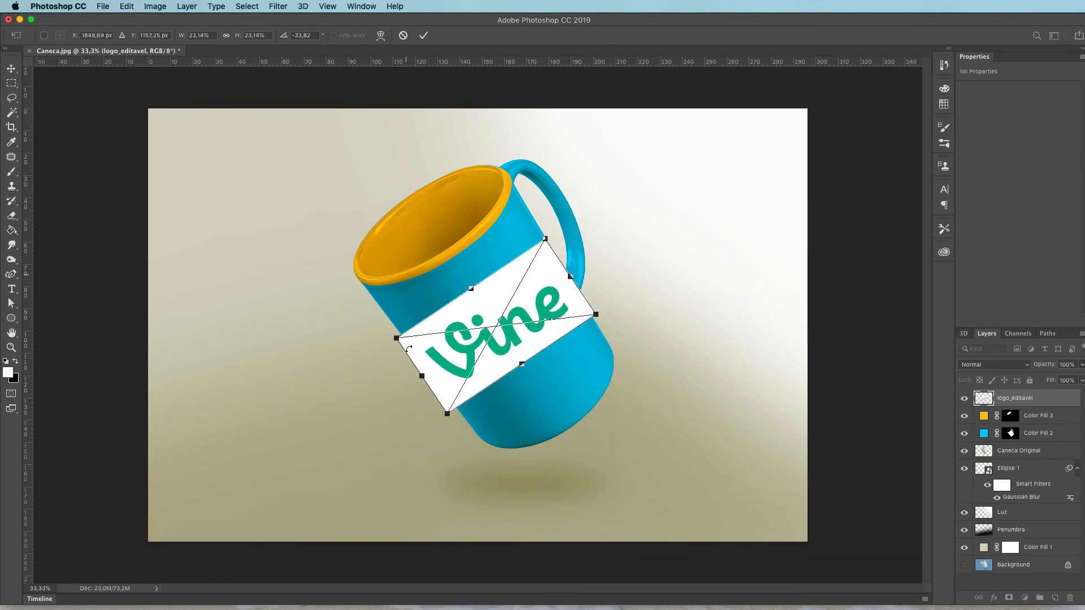
click(423, 35)
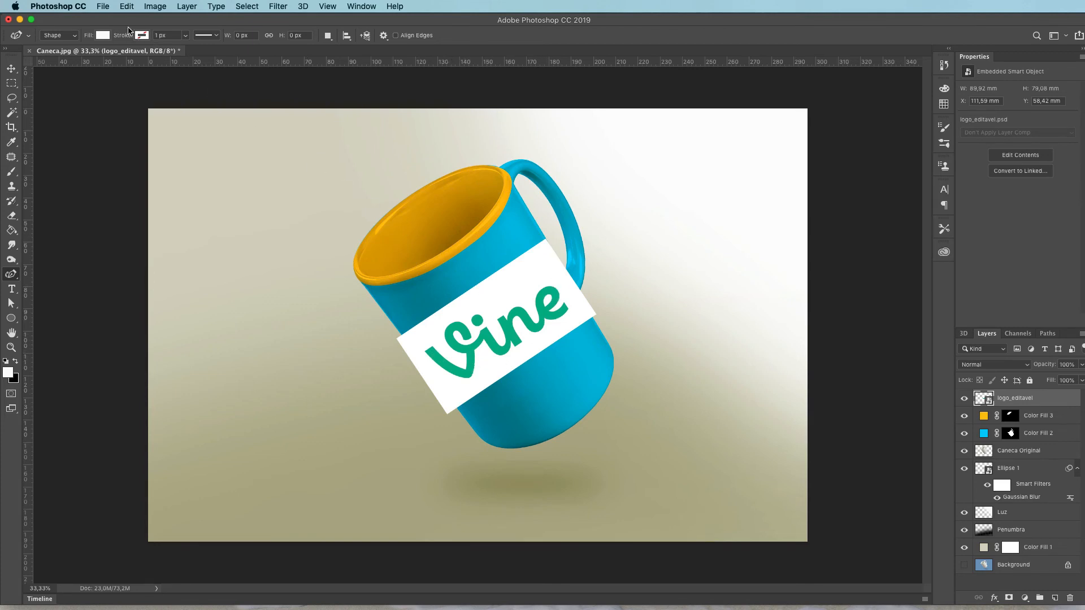
Warp the placed Vine logo so its long edges curve downward around the mug's body, and commit the warp.
click(125, 6)
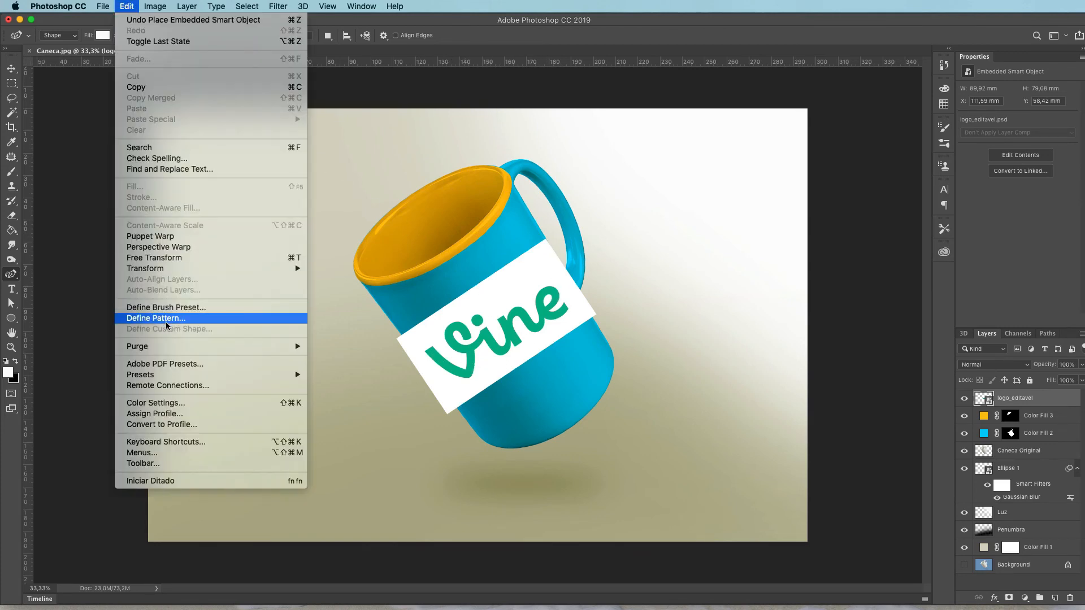
mouse_move(171, 270)
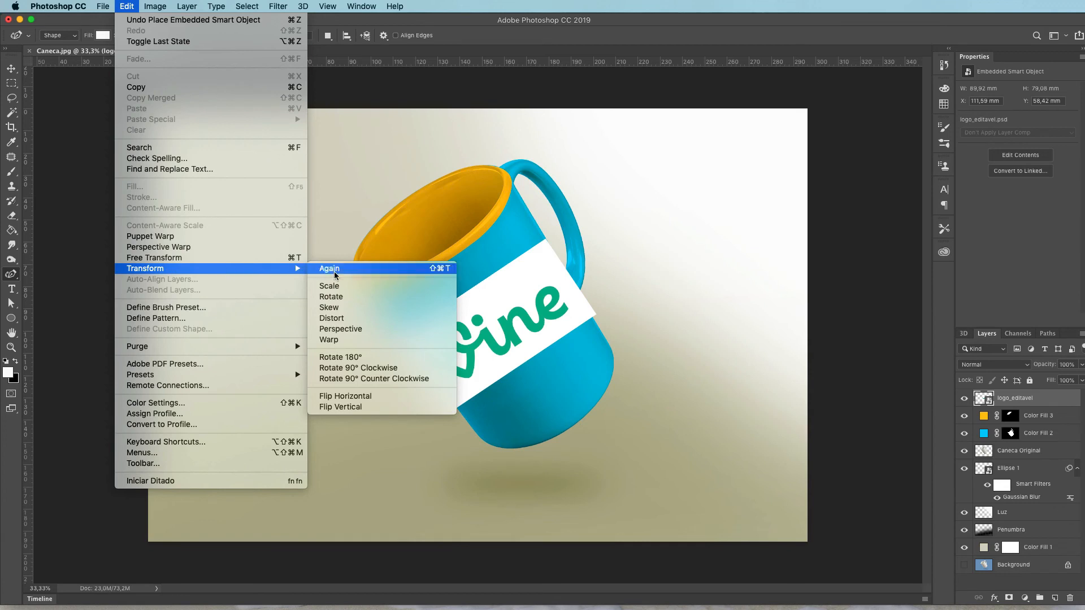
click(355, 341)
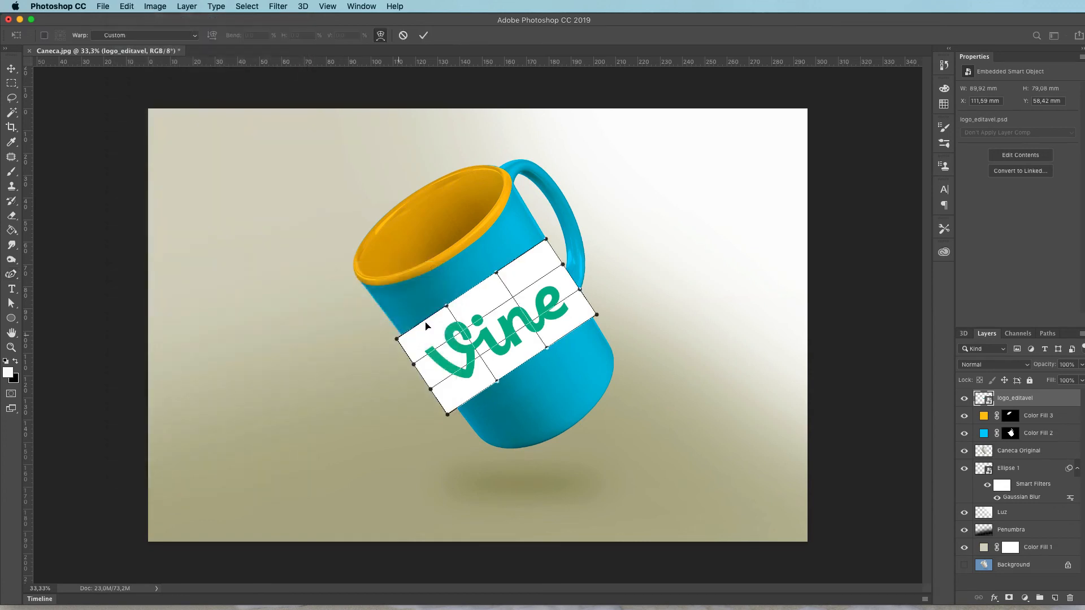
drag(475, 299, 513, 309)
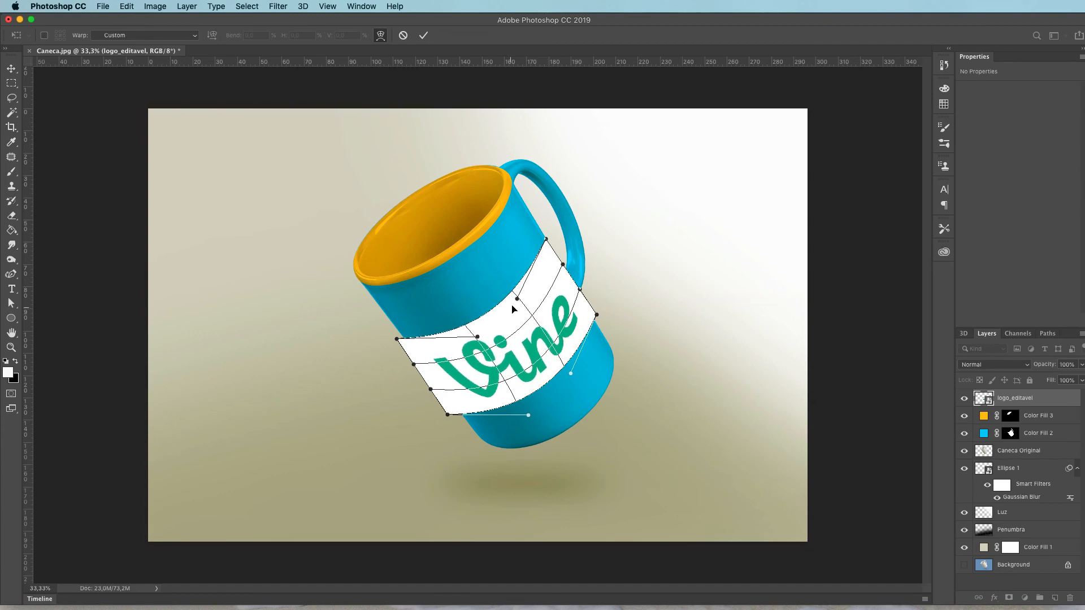
click(424, 35)
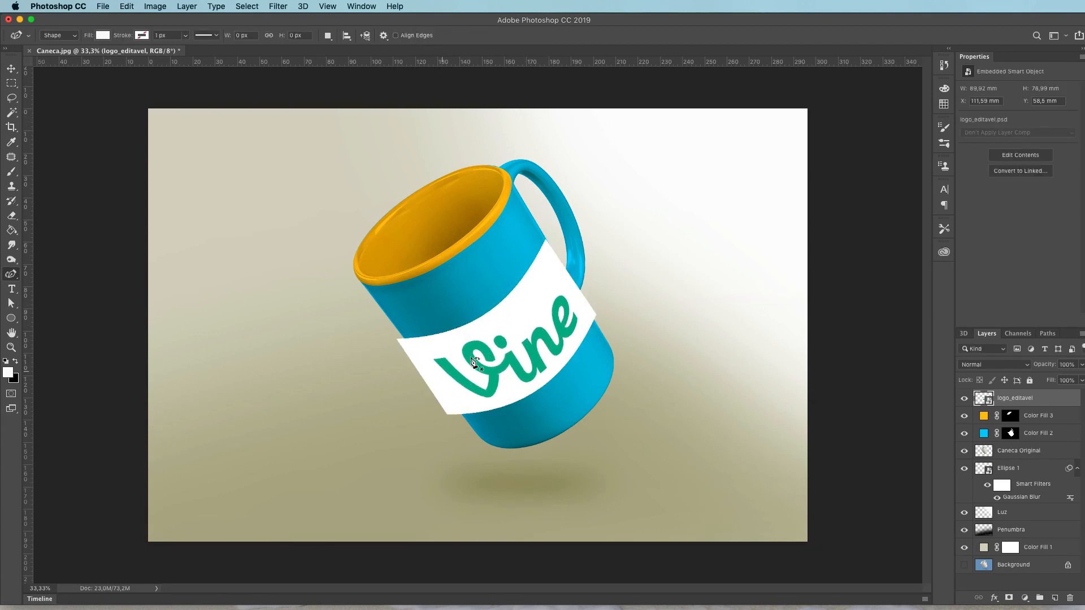
Set the logo_editavel layer's blend mode to Multiply and move the logo slightly up and left on the mug.
click(983, 365)
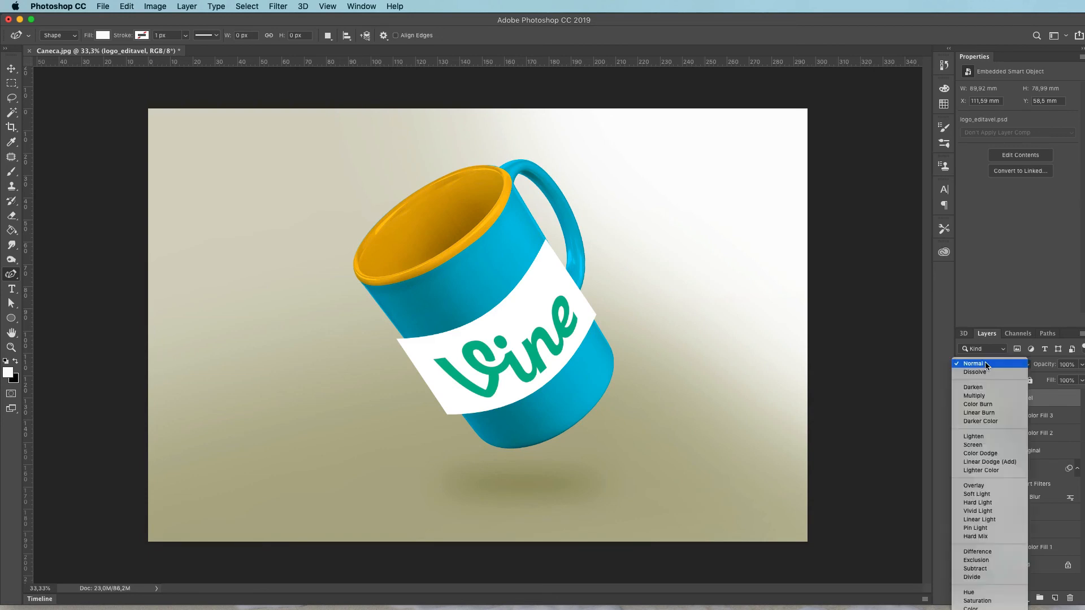
click(980, 399)
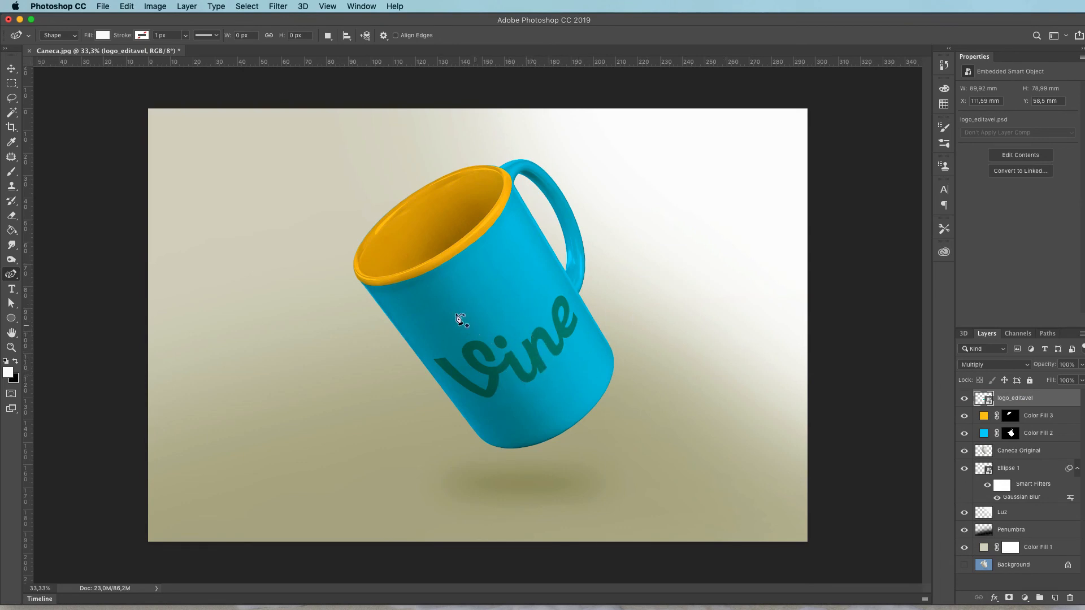
click(11, 69)
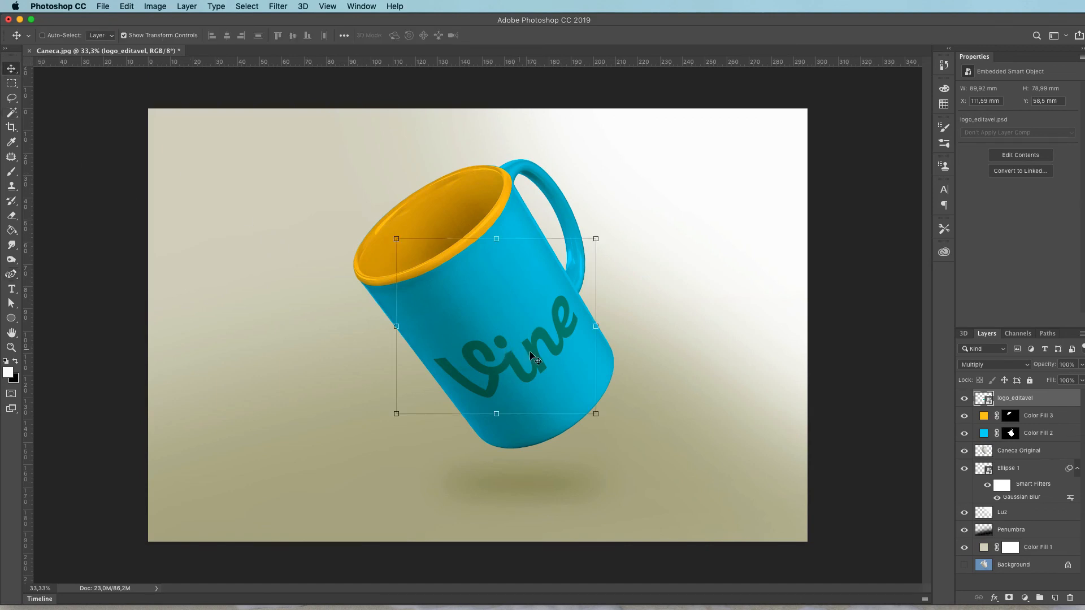
drag(538, 361, 530, 347)
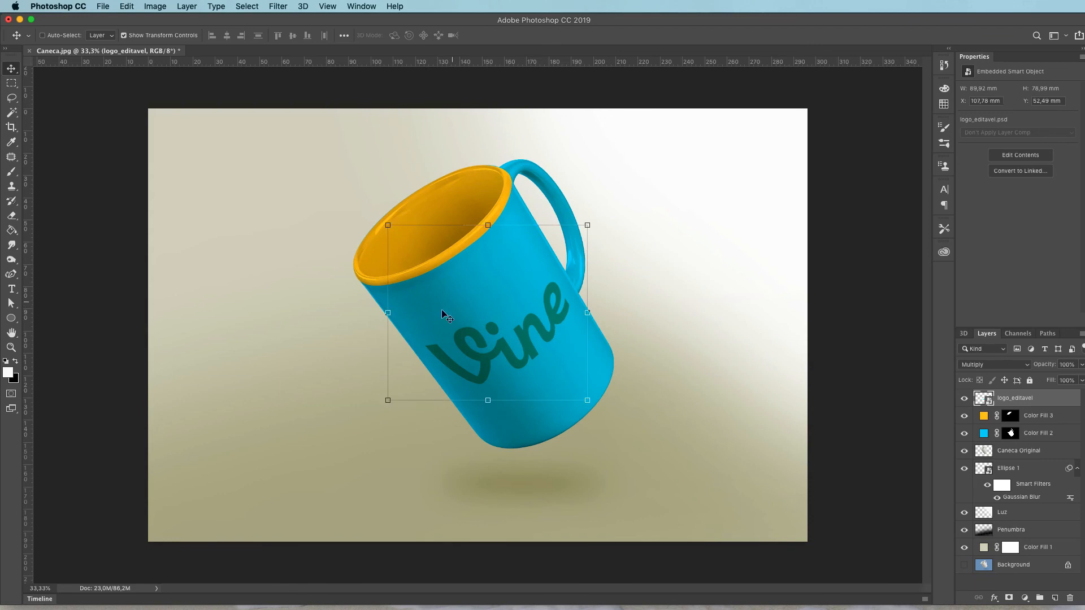
click(11, 83)
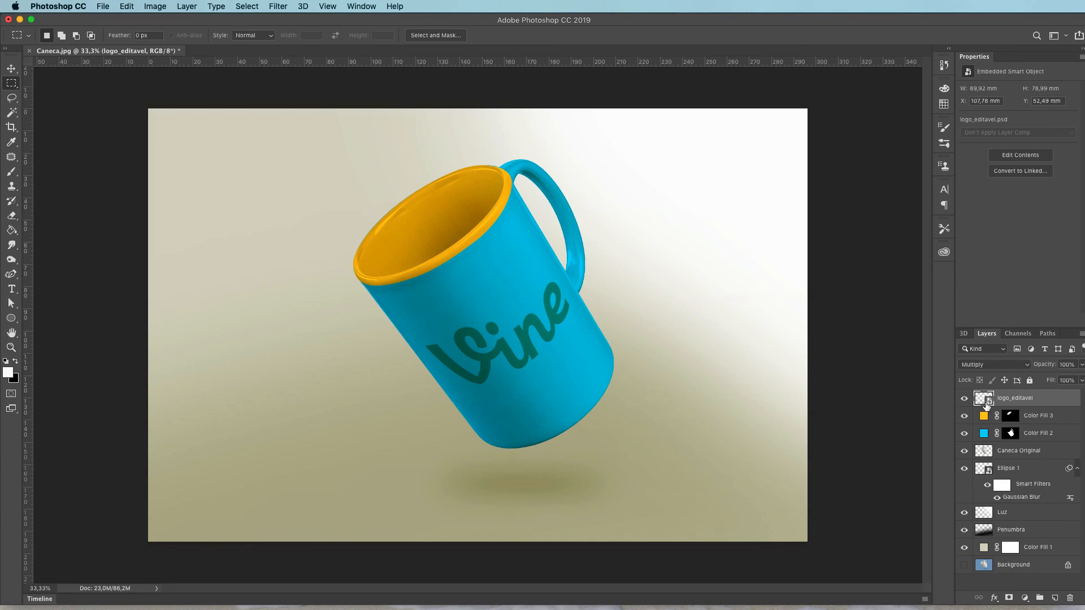
Open the logo_editavel smart object's contents and place WhatsApp_Logo.png from the MockUp folder over the Vine logo.
double_click(989, 402)
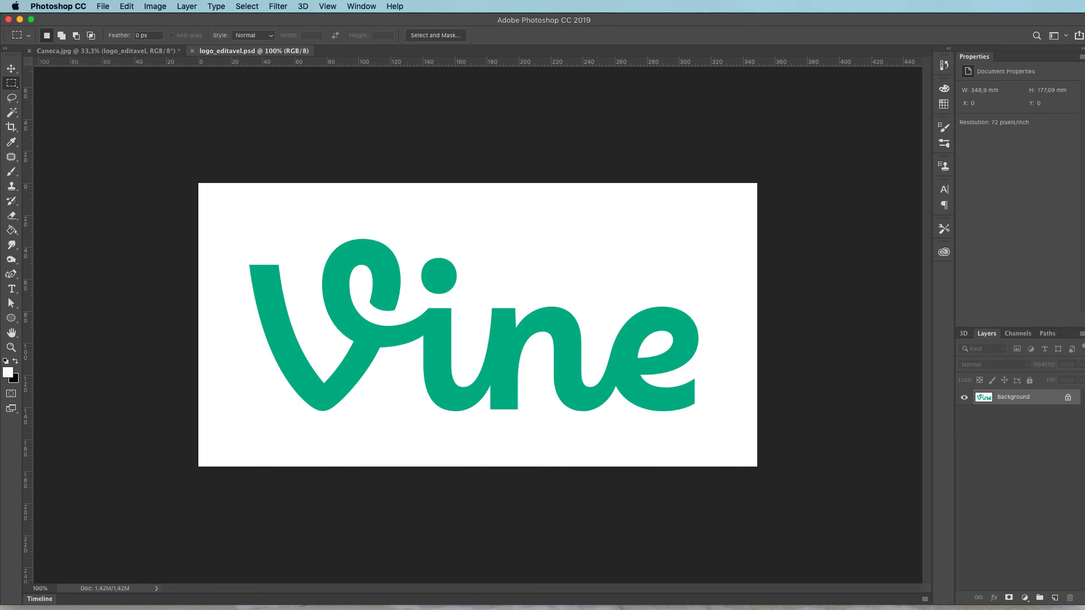
drag(1084, 429, 611, 228)
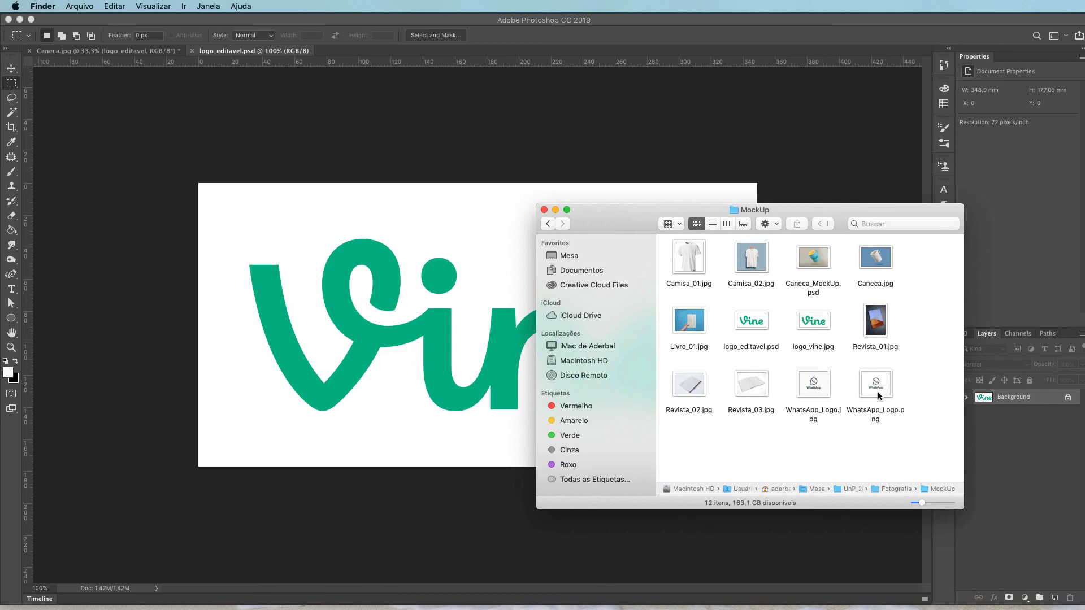
click(878, 386)
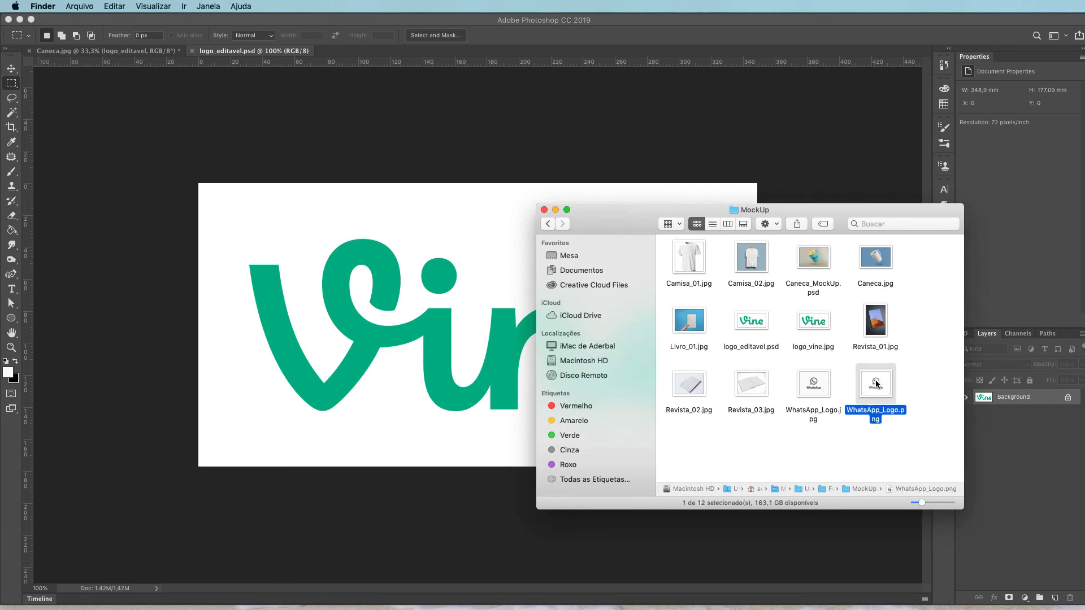
drag(876, 383, 480, 304)
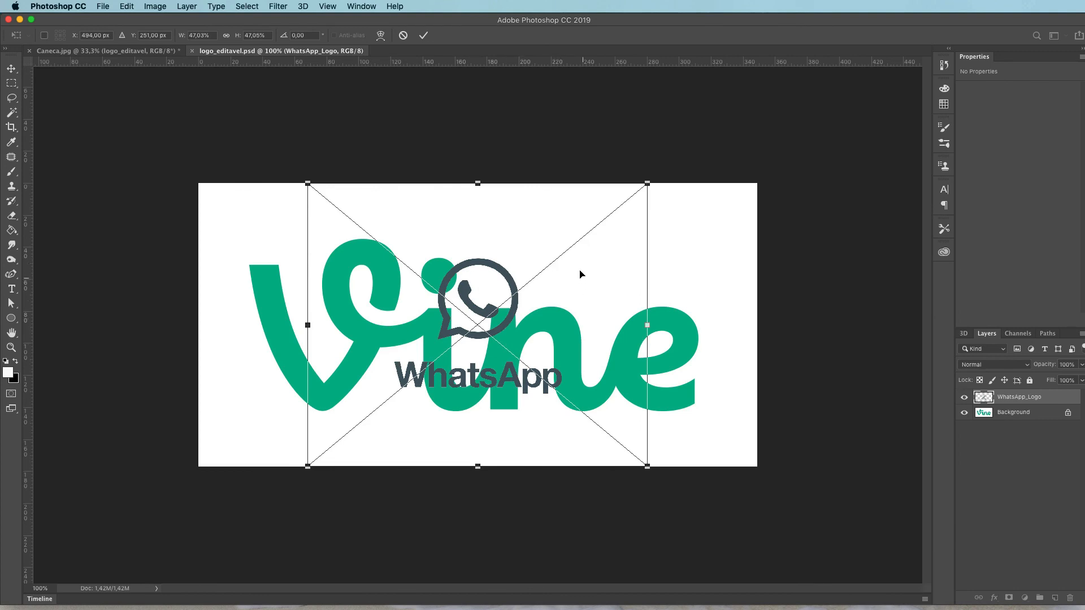
Scale the placed WhatsApp logo to about 88% width and 77% height, centred on the canvas, and commit the placement.
drag(647, 185, 723, 118)
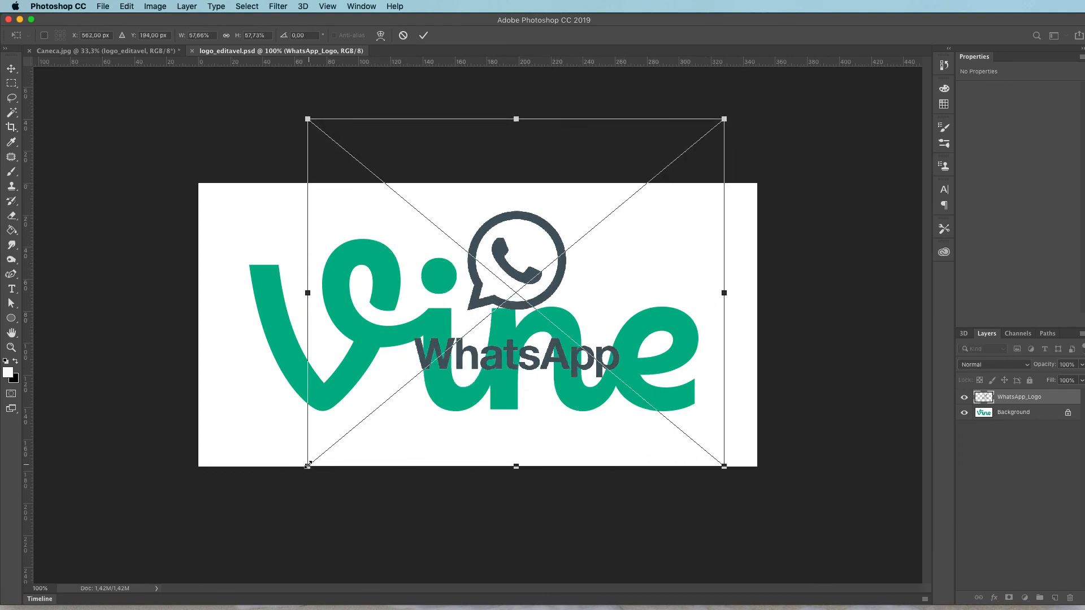
drag(307, 466, 196, 543)
drag(724, 118, 758, 89)
drag(201, 322, 160, 323)
drag(758, 324, 796, 324)
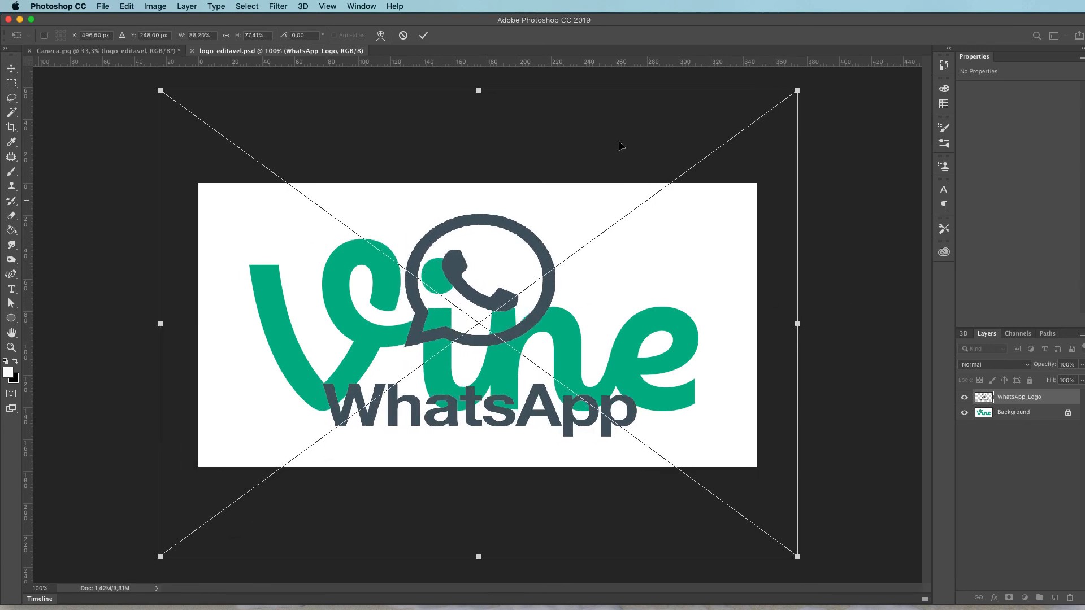
click(423, 35)
Hide the Background layer with the Vine logo, then save and close logo_editavel.psd with Maximize Compatibility on.
click(964, 413)
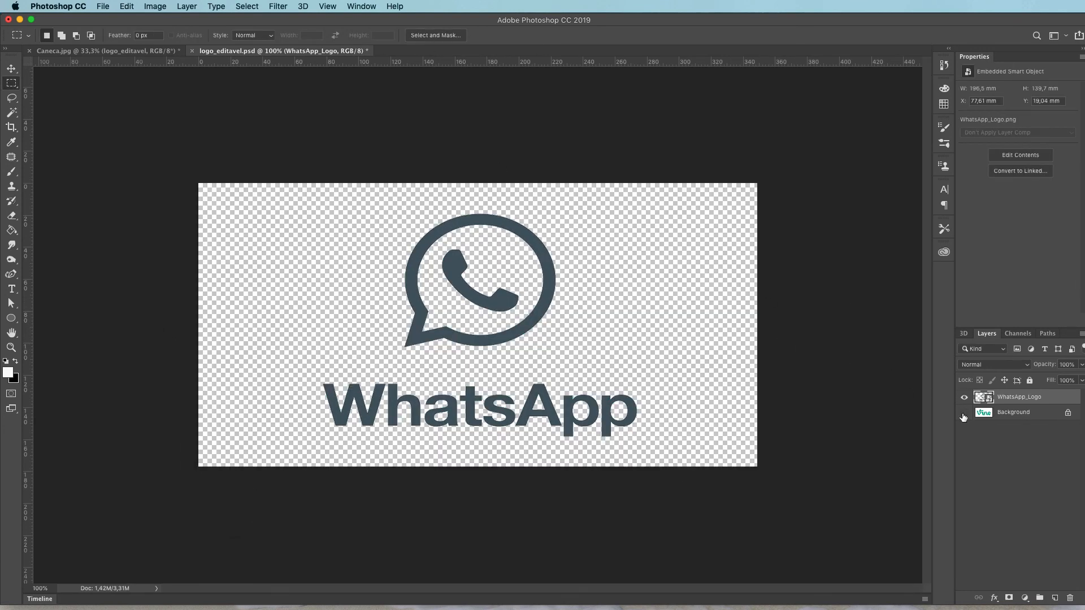
click(192, 51)
click(834, 262)
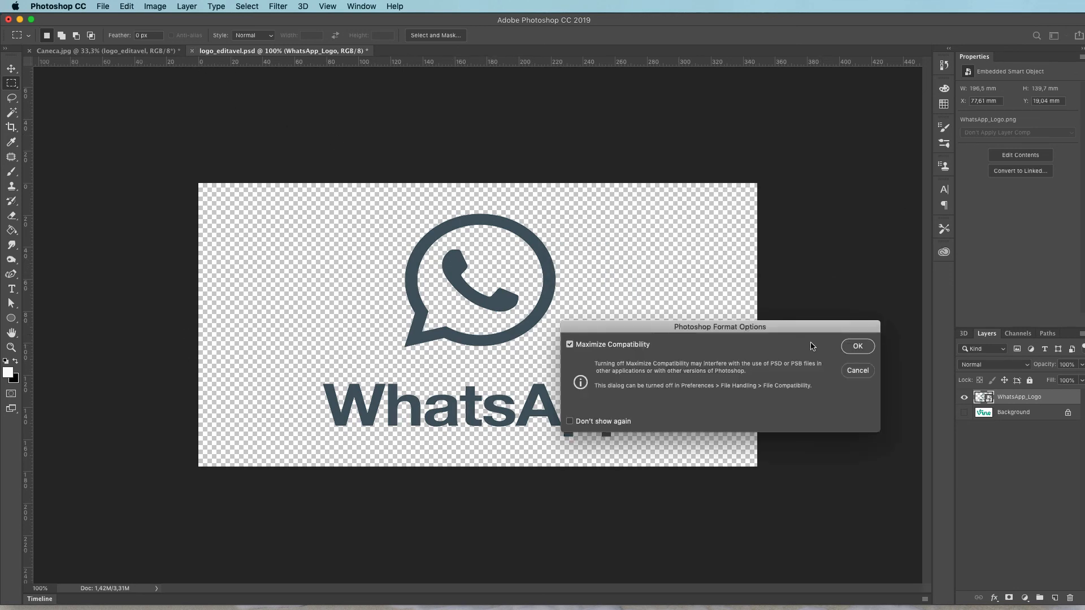
click(856, 347)
Add a Bevel & Emboss effect to the logo_editavel layer with 105% depth and a size of 10 px.
key(super+plus)
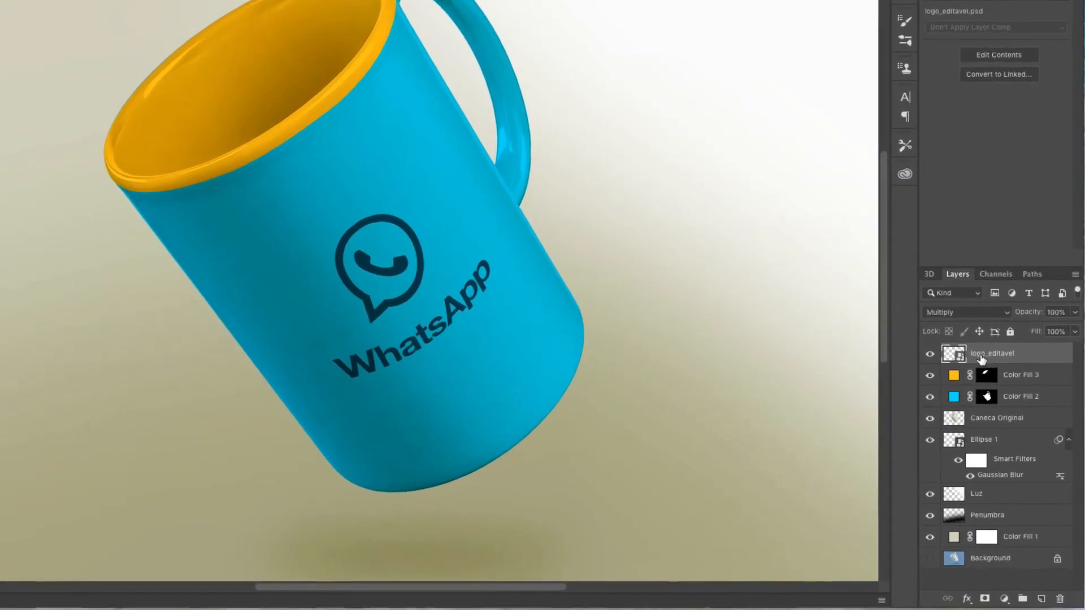
right_click(1005, 399)
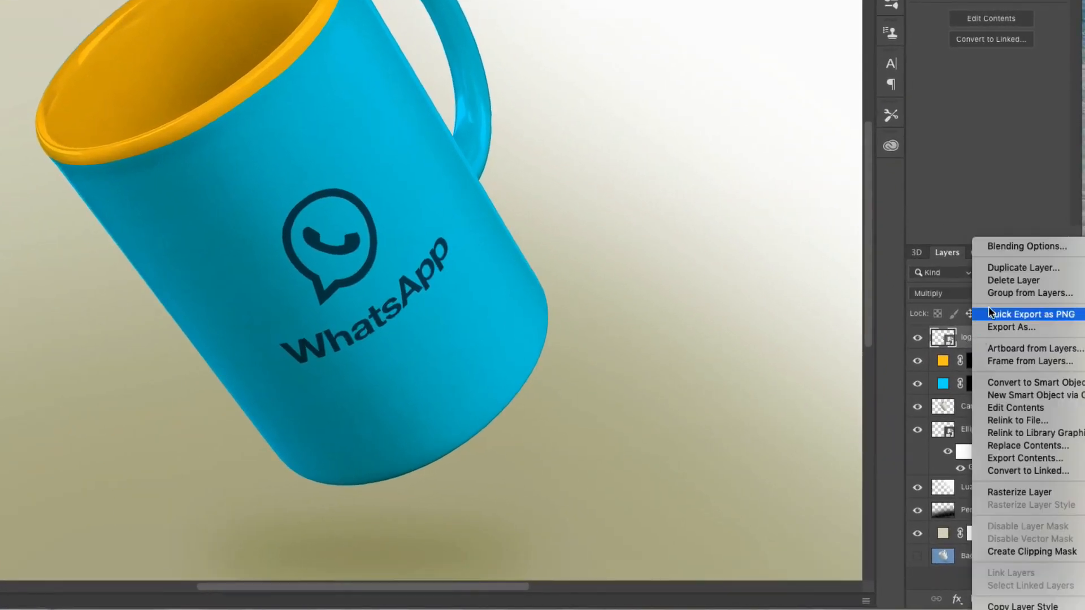
click(1009, 247)
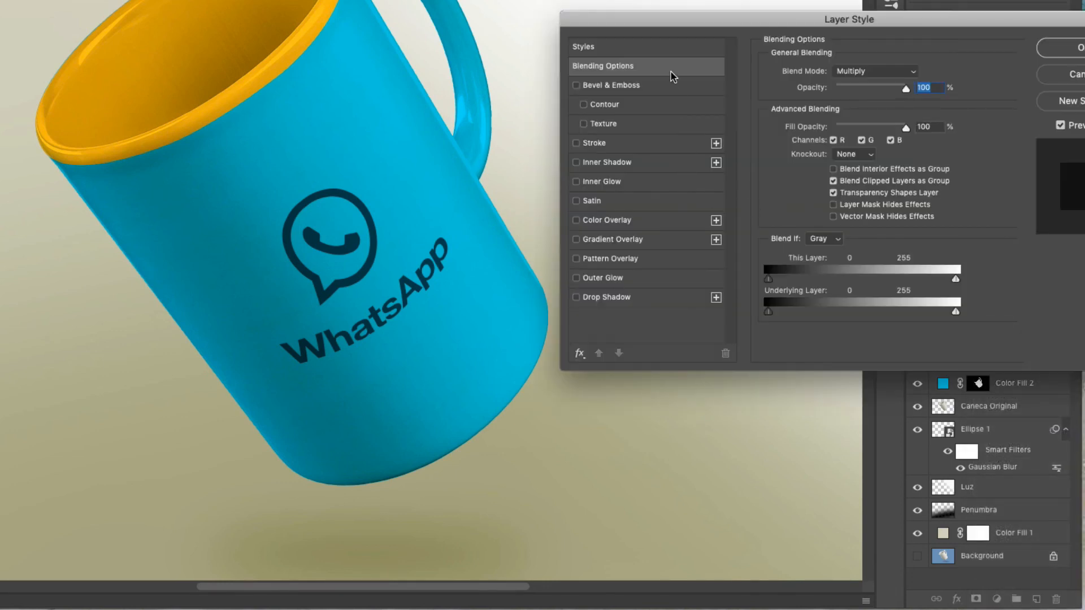
drag(673, 21, 653, 22)
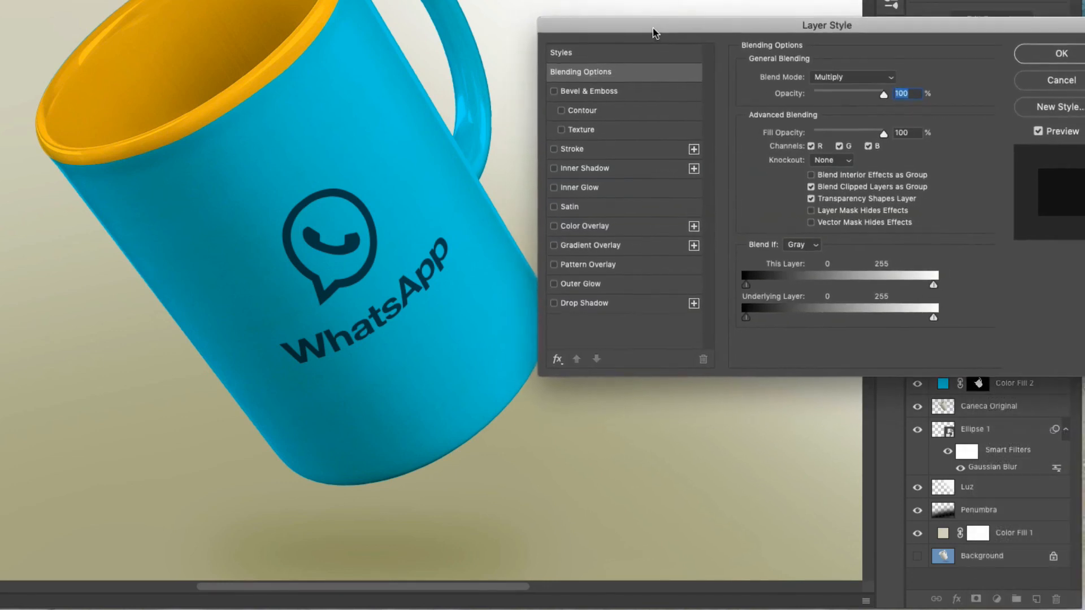
click(565, 87)
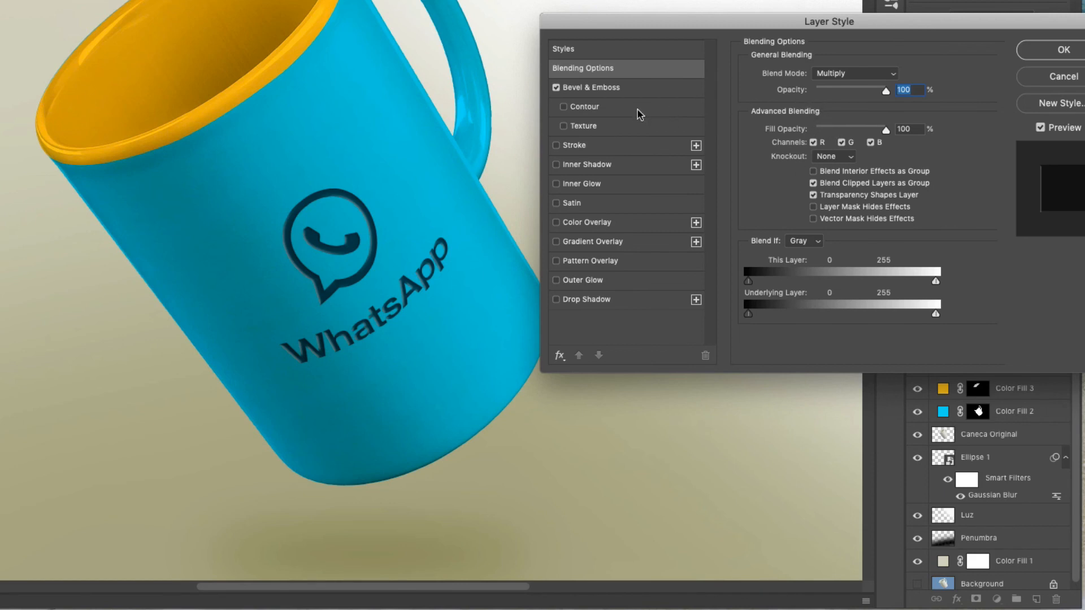
click(634, 88)
drag(816, 113, 815, 113)
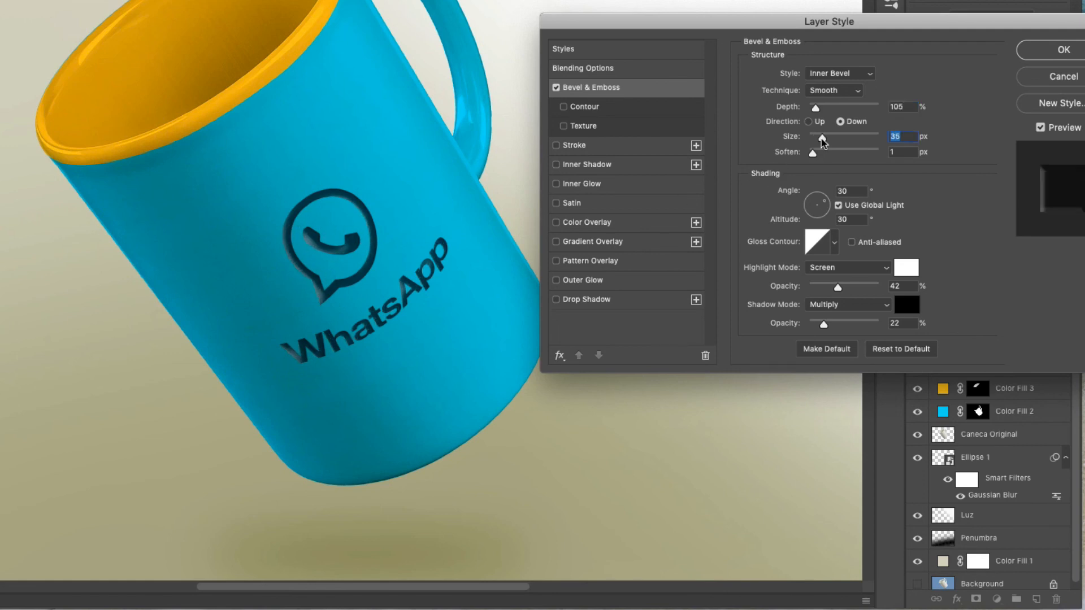
drag(814, 138, 816, 139)
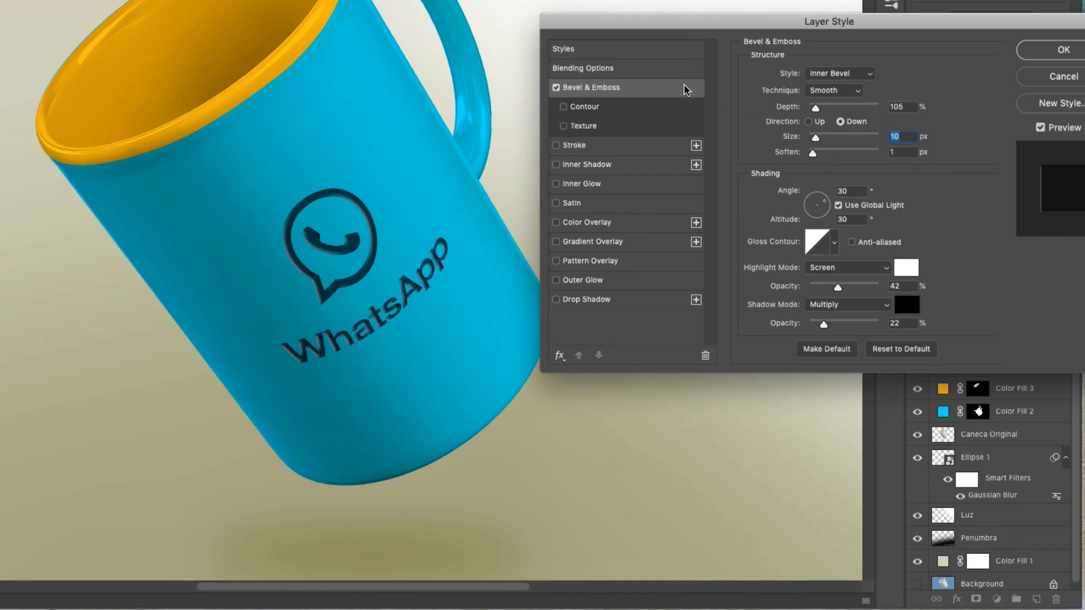
Lower the logo layer's fill opacity to 43% in the blending options and apply the layer style.
click(608, 69)
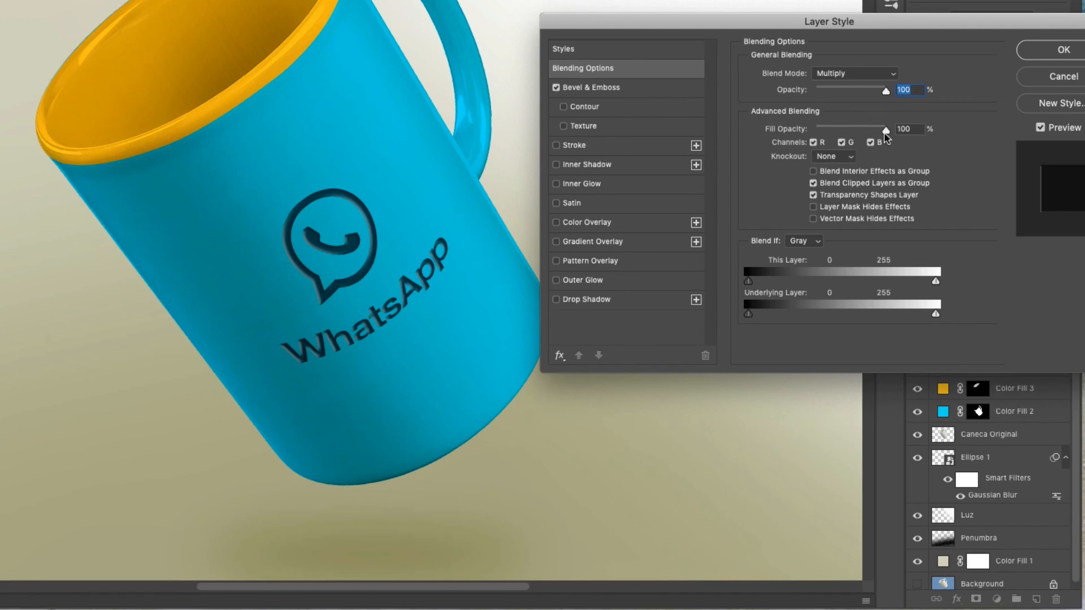
drag(885, 137, 845, 141)
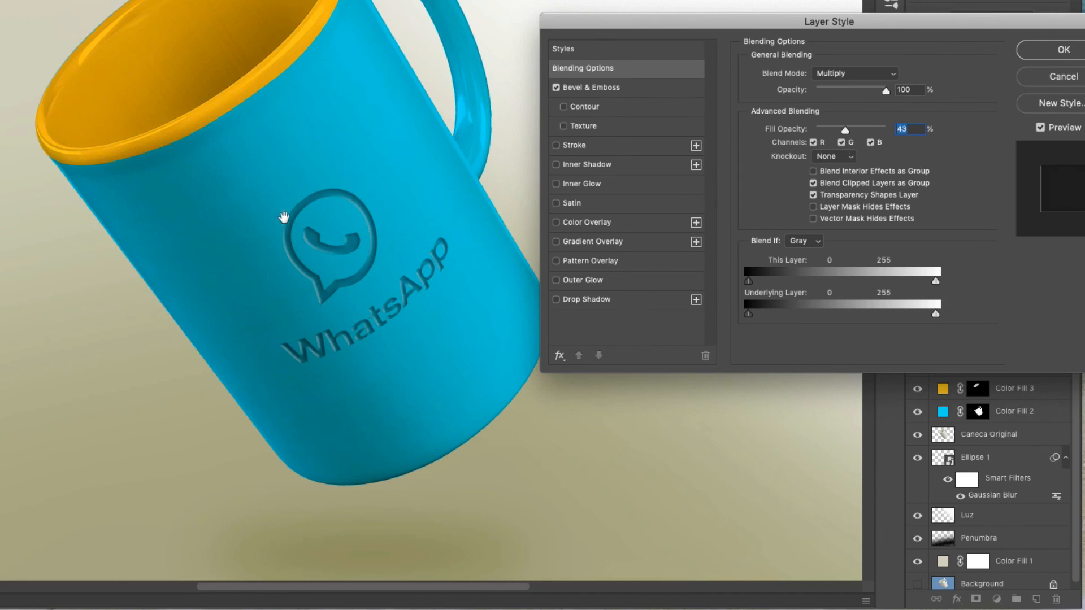
click(1045, 53)
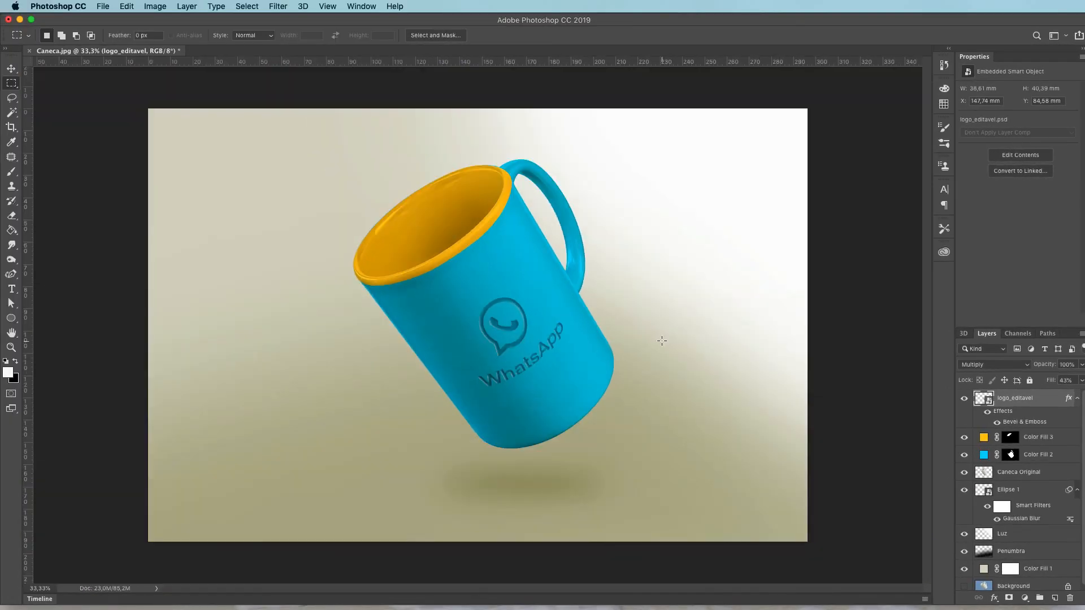